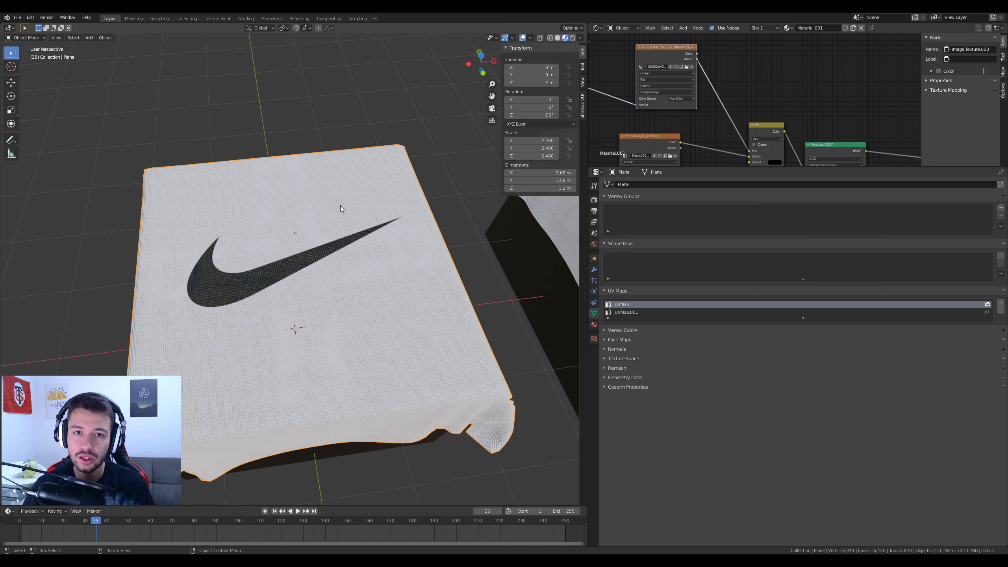
Zoom in and out on the draped cloths to inspect the scene
{"action": "scroll", "coordinate": [340, 214], "scroll_direction": "up", "scroll_amount": 2}
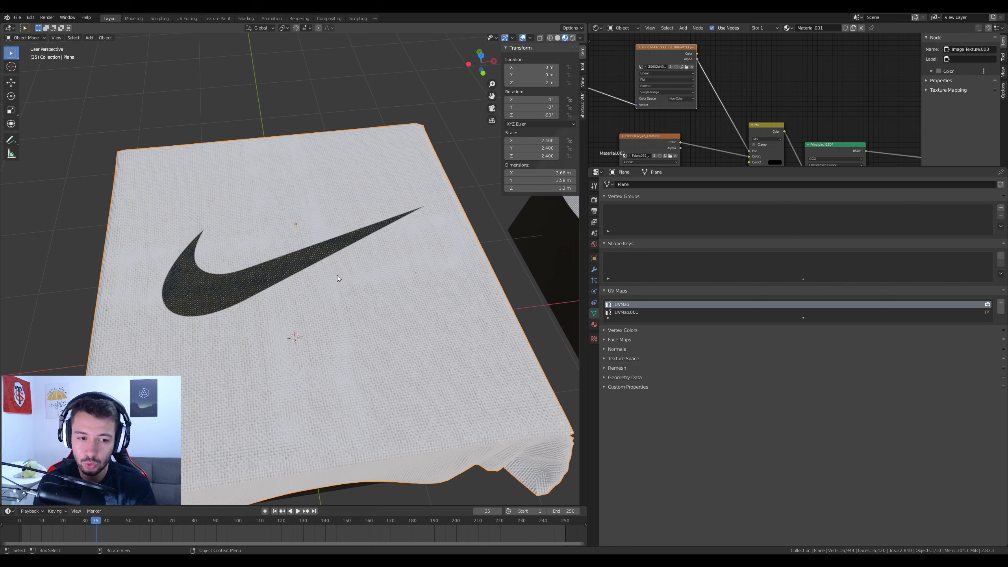
{"action": "scroll", "coordinate": [351, 270], "scroll_direction": "up", "scroll_amount": 2}
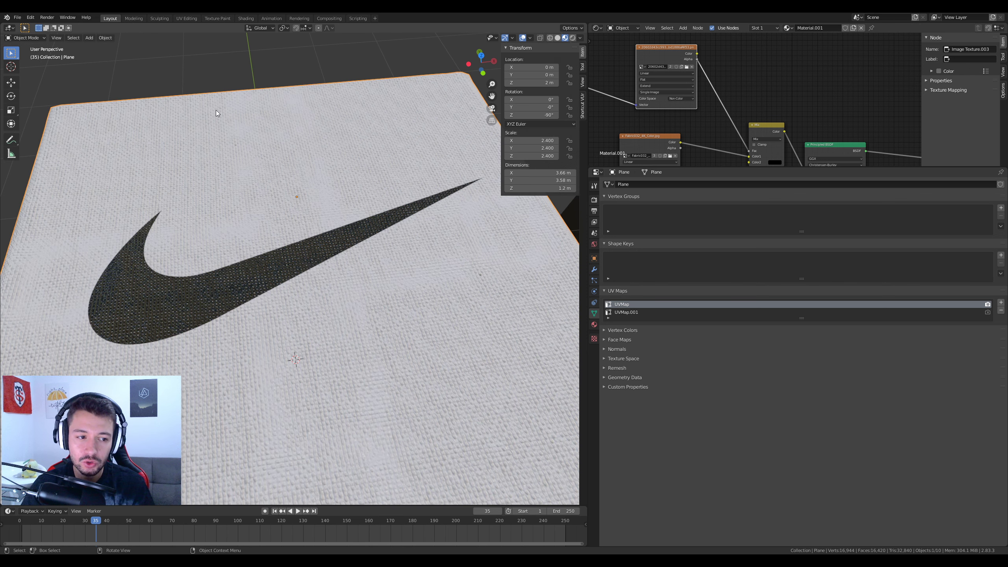
{"action": "scroll", "coordinate": [184, 292], "scroll_direction": "up", "scroll_amount": 3}
{"action": "scroll", "coordinate": [184, 292], "scroll_direction": "down", "scroll_amount": 3}
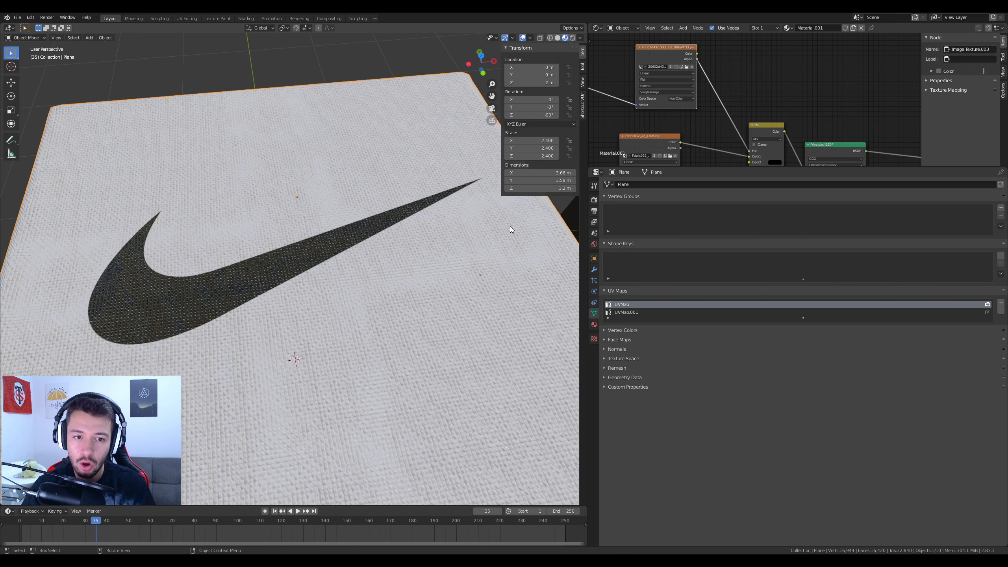
{"action": "scroll", "coordinate": [396, 350], "scroll_direction": "up", "scroll_amount": 2}
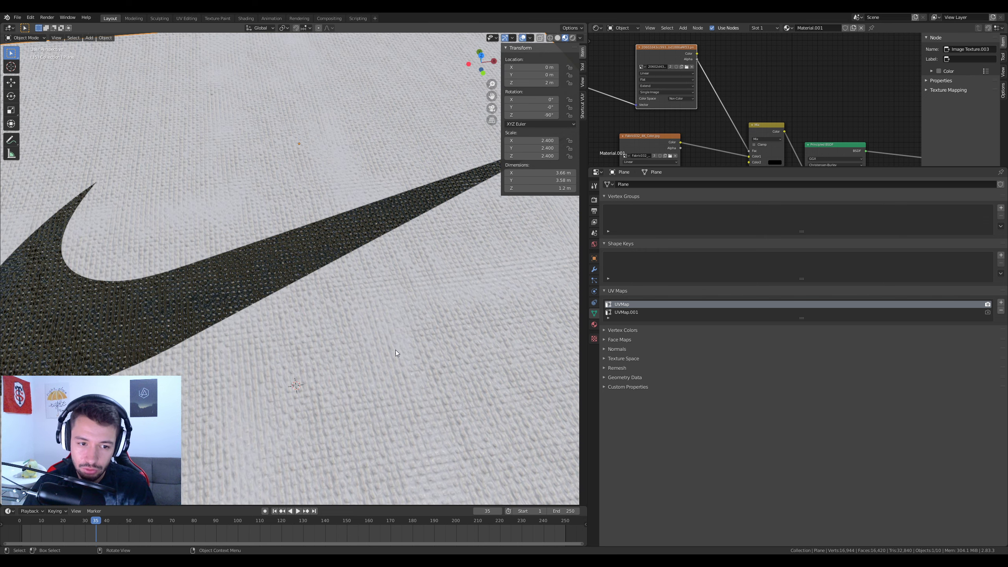
{"action": "scroll", "coordinate": [338, 217], "scroll_direction": "up", "scroll_amount": 3}
{"action": "scroll", "coordinate": [339, 217], "scroll_direction": "up", "scroll_amount": 3}
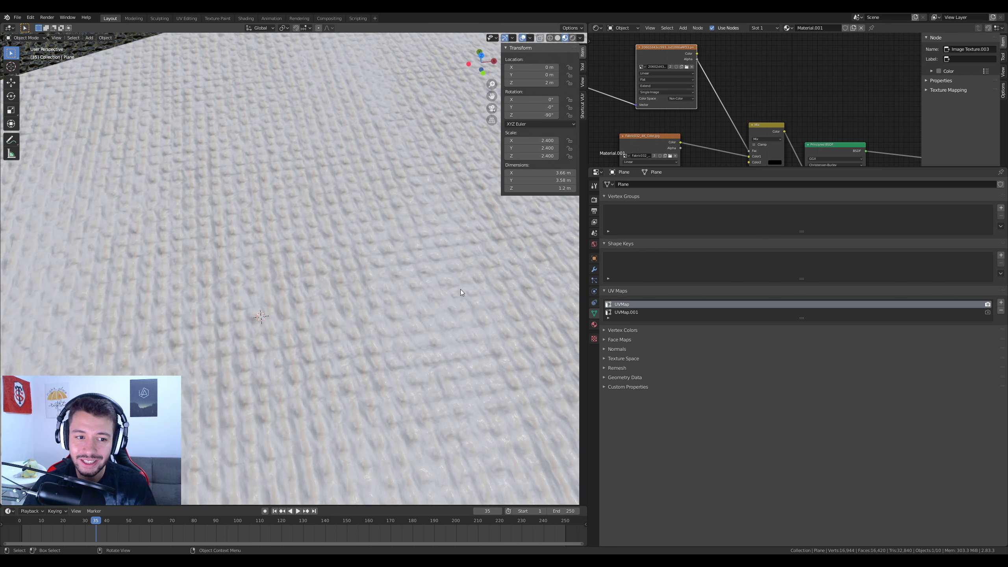
{"action": "scroll", "coordinate": [460, 289], "scroll_direction": "down", "scroll_amount": 3}
{"action": "scroll", "coordinate": [249, 243], "scroll_direction": "down", "scroll_amount": 2}
{"action": "scroll", "coordinate": [372, 297], "scroll_direction": "down", "scroll_amount": 2}
{"action": "scroll", "coordinate": [295, 302], "scroll_direction": "up", "scroll_amount": 1}
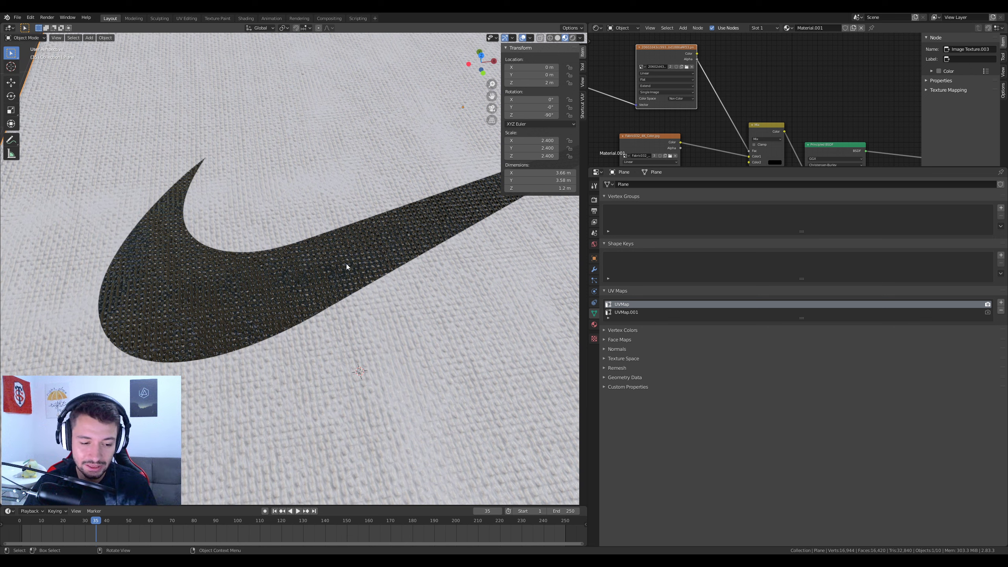
Preview the logoALPHA swoosh image from the logonike project folder, then return to Blender
{"action": "key", "text": "alt+Tab"}
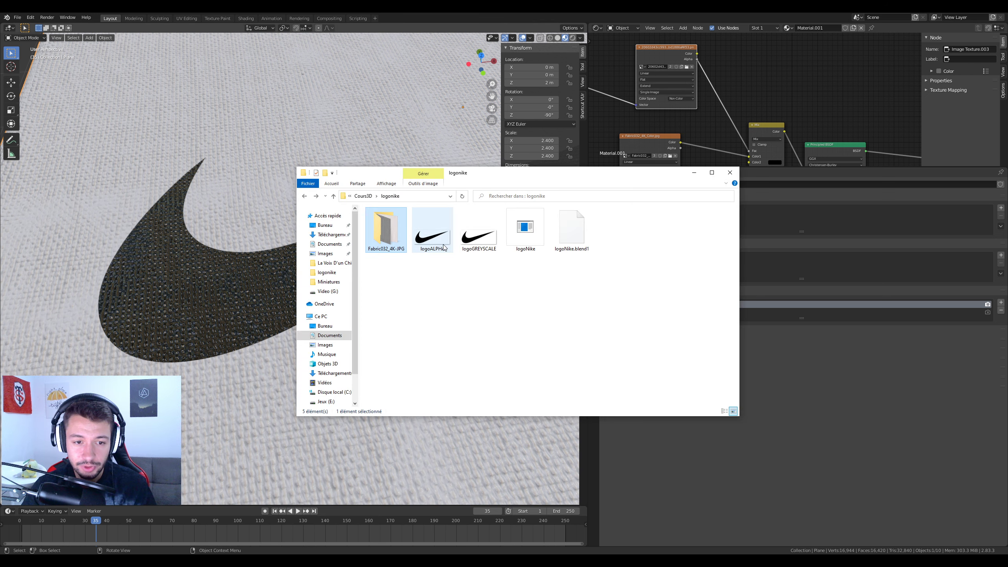
{"action": "double_click", "coordinate": [433, 234]}
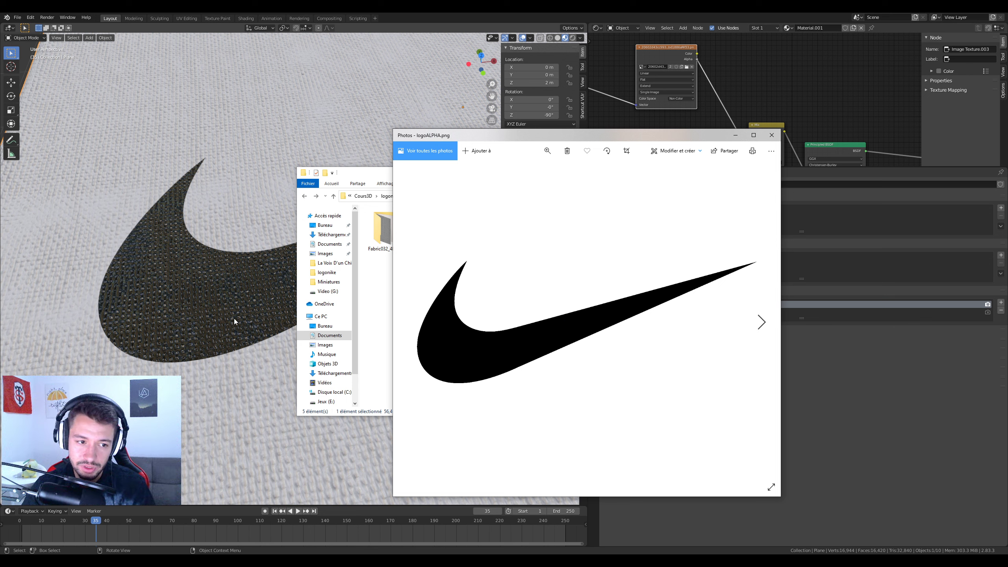
{"action": "left_click", "coordinate": [735, 135]}
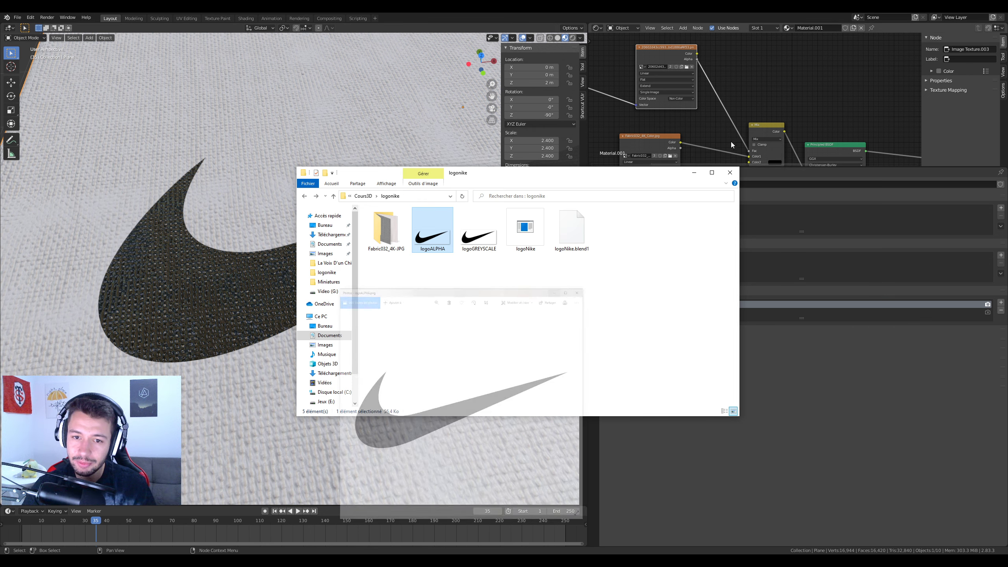
{"action": "left_click", "coordinate": [694, 173]}
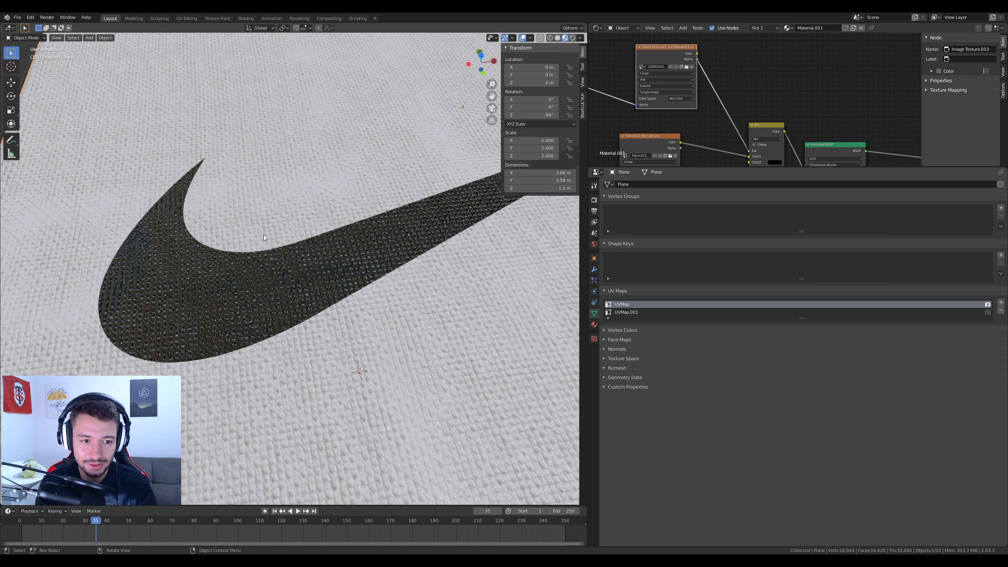
Orbit around the swoosh cloth, its corner and the covered boxes
{"action": "scroll", "coordinate": [279, 230], "scroll_direction": "down", "scroll_amount": 2}
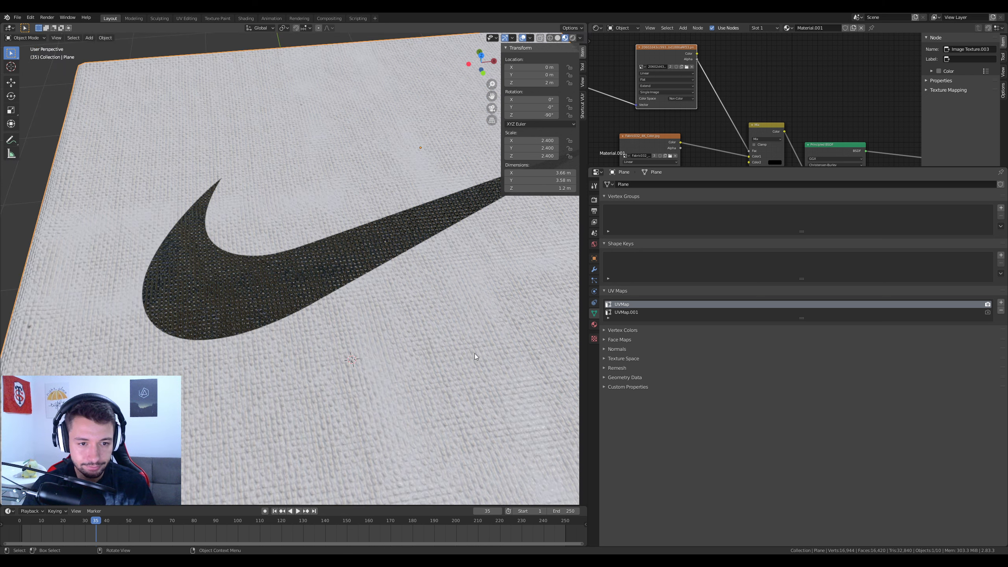
{"action": "mouse_move", "coordinate": [398, 225]}
{"action": "middle_mouse_down"}
{"action": "mouse_move", "coordinate": [396, 246]}
{"action": "mouse_move", "coordinate": [304, 280]}
{"action": "middle_mouse_up"}
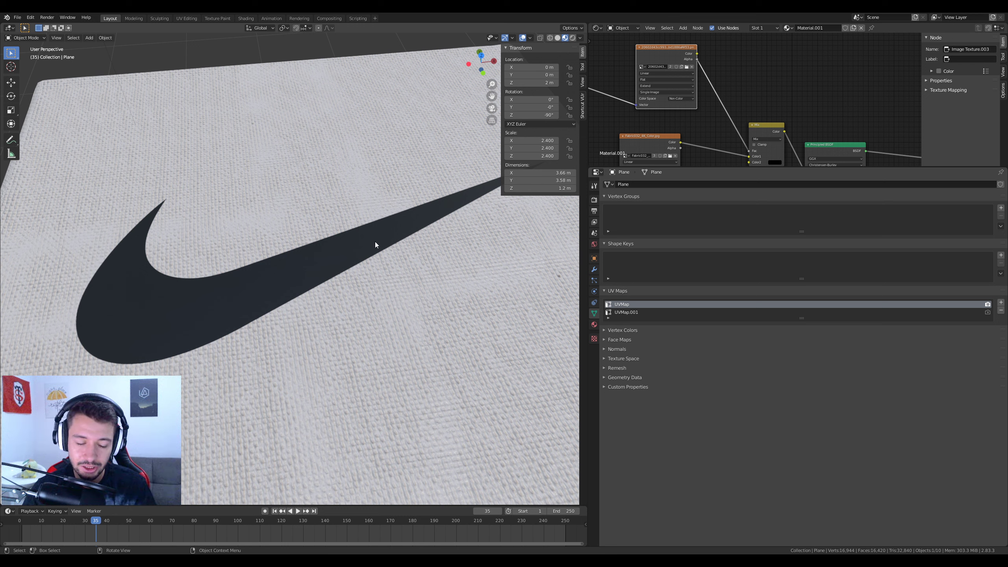
{"action": "middle_click_drag", "start_coordinate": [283, 286], "coordinate": [343, 245]}
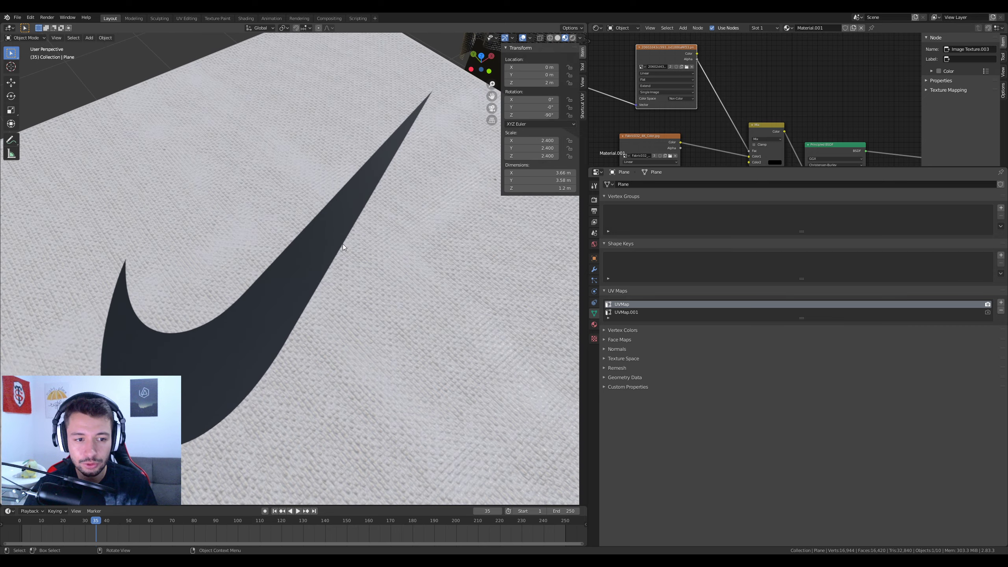
{"action": "scroll", "coordinate": [159, 326], "scroll_direction": "down", "scroll_amount": 5}
{"action": "mouse_move", "coordinate": [267, 281]}
{"action": "middle_mouse_down"}
{"action": "mouse_move", "coordinate": [452, 115]}
{"action": "mouse_move", "coordinate": [184, 314]}
{"action": "mouse_move", "coordinate": [108, 264]}
{"action": "mouse_move", "coordinate": [240, 240]}
{"action": "middle_mouse_up"}
{"action": "scroll", "coordinate": [240, 240], "scroll_direction": "down", "scroll_amount": 5}
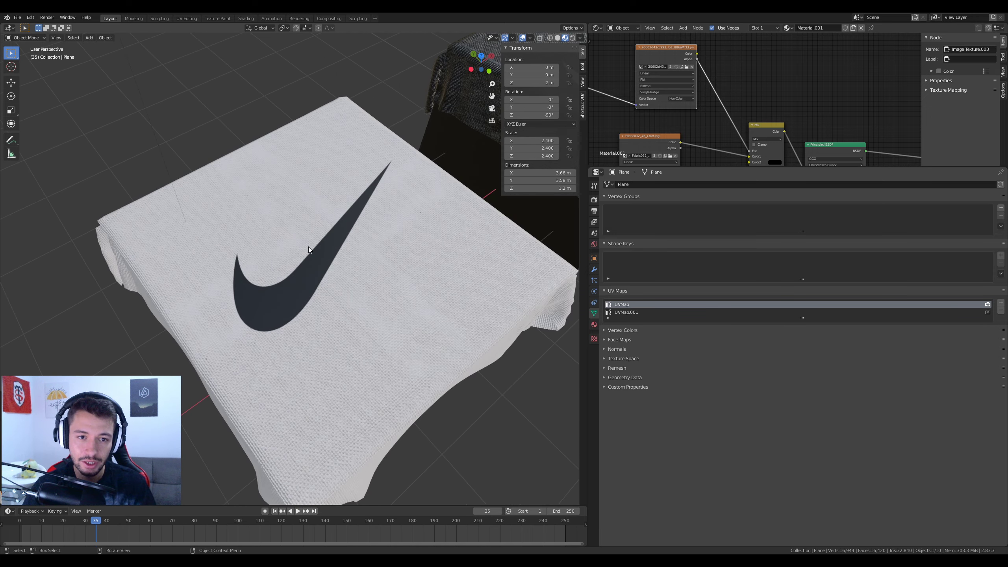
{"action": "mouse_move", "coordinate": [309, 247]}
{"action": "middle_mouse_down"}
{"action": "mouse_move", "coordinate": [235, 338]}
{"action": "mouse_move", "coordinate": [432, 225]}
{"action": "mouse_move", "coordinate": [237, 282]}
{"action": "middle_mouse_up"}
{"action": "scroll", "coordinate": [425, 202], "scroll_direction": "down", "scroll_amount": 4}
Select front cloth Plane.003 in top view and create a new material for it
{"action": "left_click", "coordinate": [236, 282]}
{"action": "key", "text": "KP_7"}
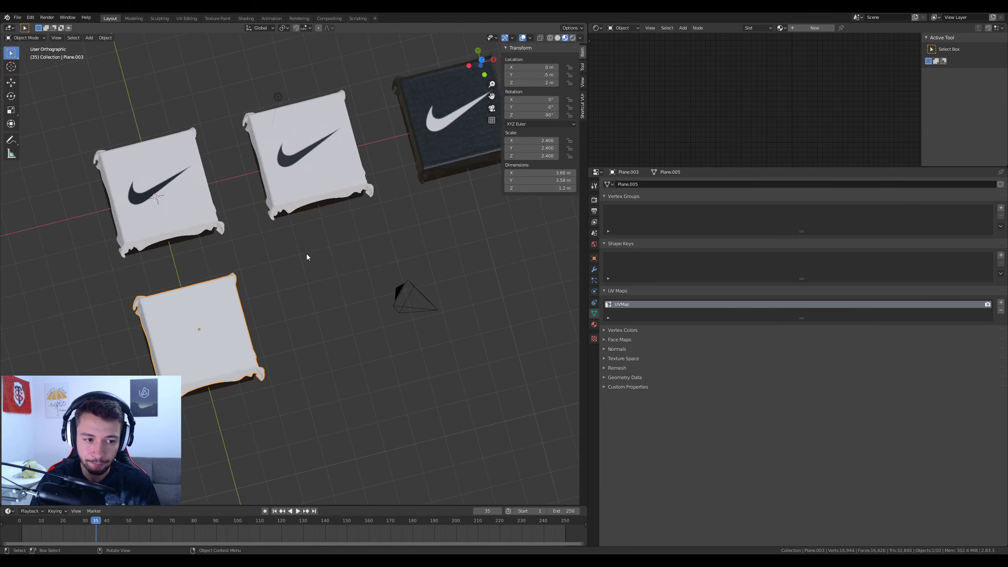
{"action": "key", "text": "KP_Decimal"}
{"action": "scroll", "coordinate": [306, 253], "scroll_direction": "down", "scroll_amount": 5}
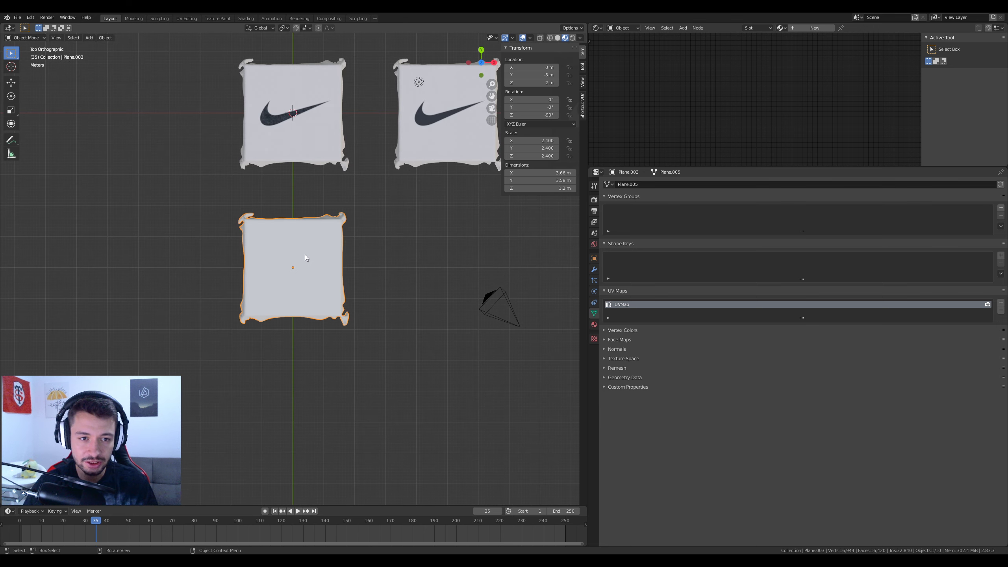
{"action": "middle_click_drag", "start_coordinate": [351, 267], "coordinate": [280, 248]}
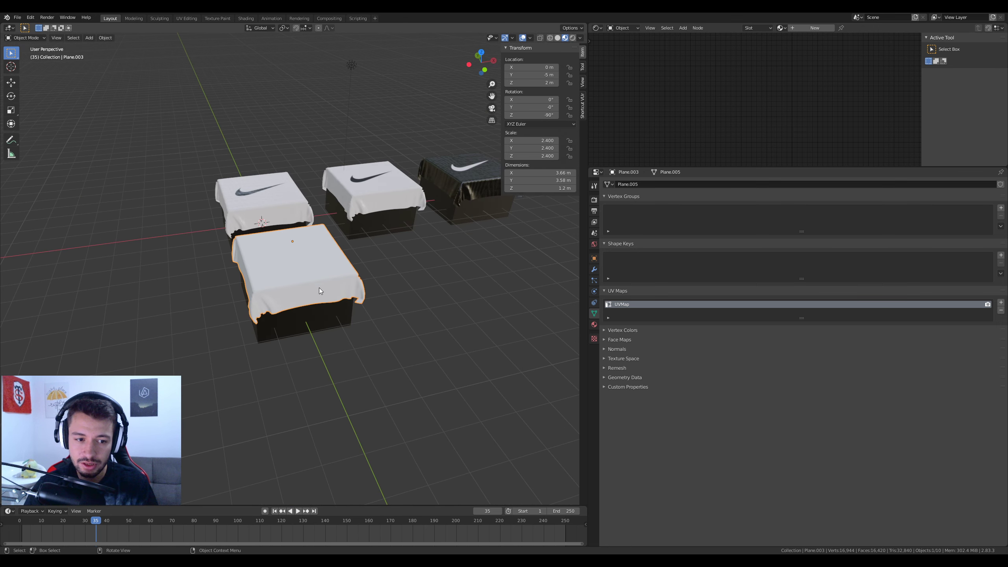
{"action": "key", "text": "KP_7"}
{"action": "left_click", "coordinate": [594, 324]}
{"action": "left_click", "coordinate": [814, 28]}
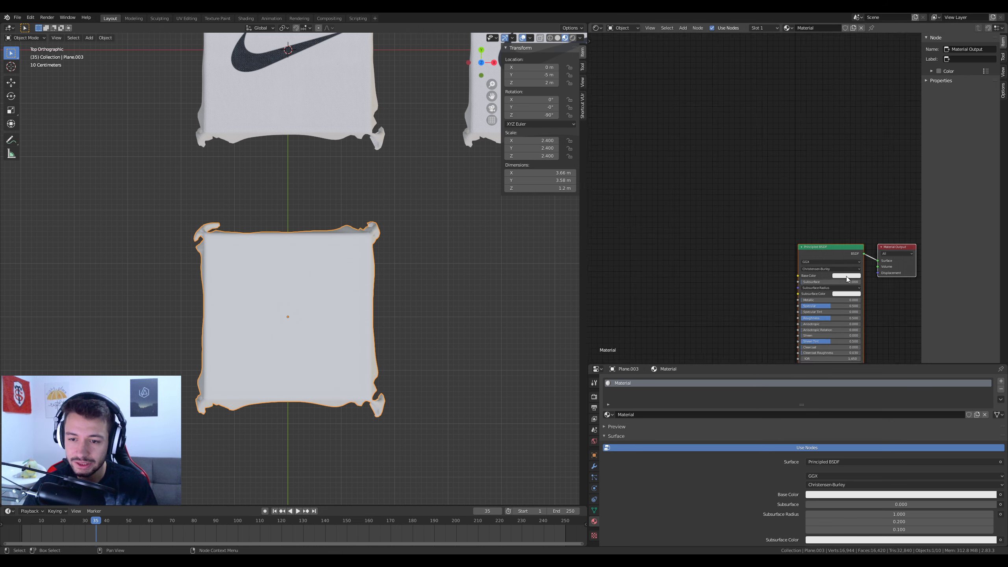
Import the Fabric032_4K Color, Roughness and Normal textures into the shader editor
{"action": "key", "text": "Home"}
{"action": "left_click", "coordinate": [600, 28]}
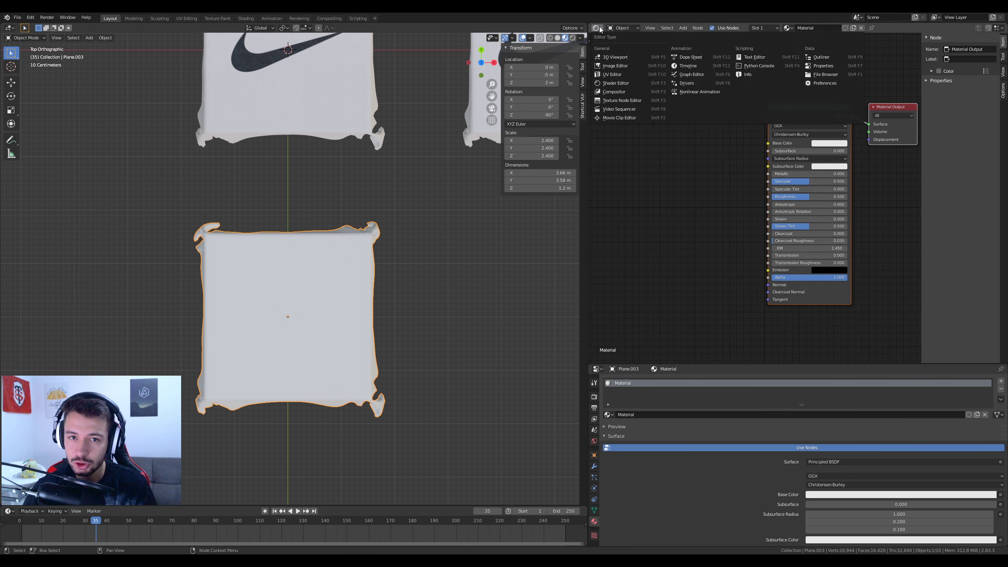
{"action": "left_click", "coordinate": [625, 87]}
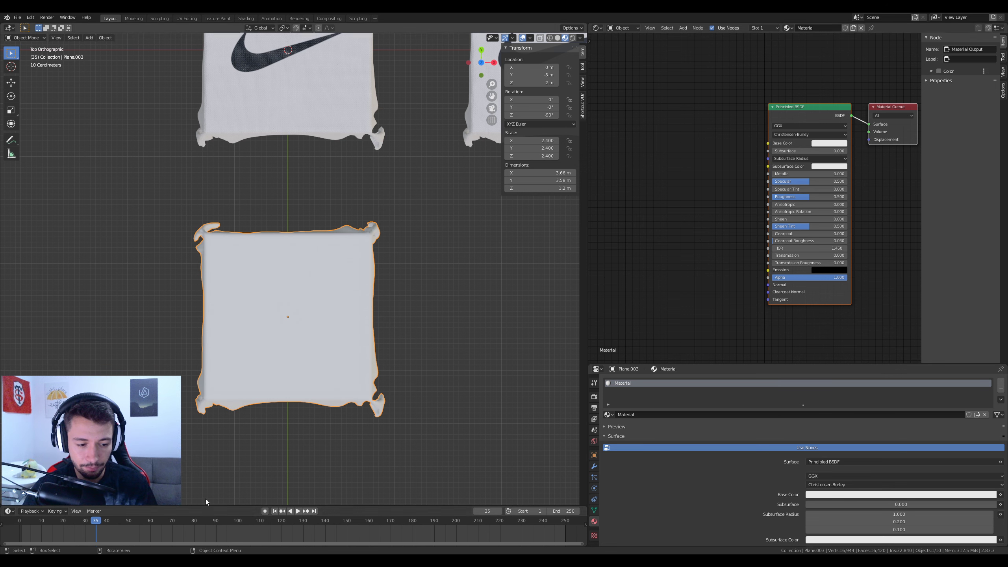
{"action": "key", "text": "alt+Tab"}
{"action": "double_click", "coordinate": [385, 238]}
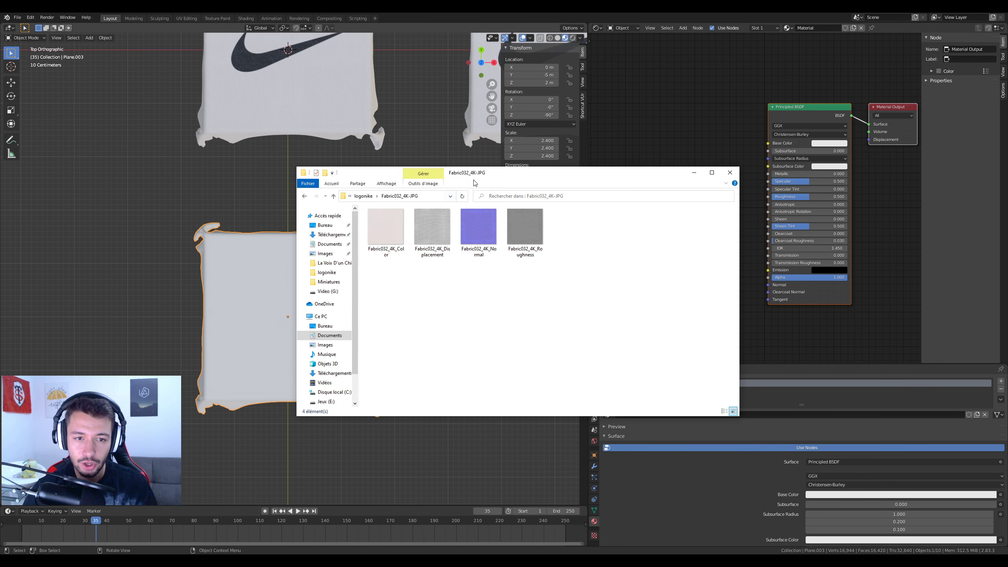
{"action": "left_click_drag", "start_coordinate": [515, 177], "coordinate": [283, 137]}
{"action": "left_click", "coordinate": [154, 193]}
{"action": "left_click", "coordinate": [247, 193], "text": "ctrl"}
{"action": "left_click", "coordinate": [294, 192], "text": "ctrl"}
{"action": "mouse_move", "coordinate": [293, 193]}
{"action": "left_mouse_down"}
{"action": "mouse_move", "coordinate": [675, 99]}
{"action": "mouse_move", "coordinate": [768, 143]}
{"action": "left_mouse_up"}
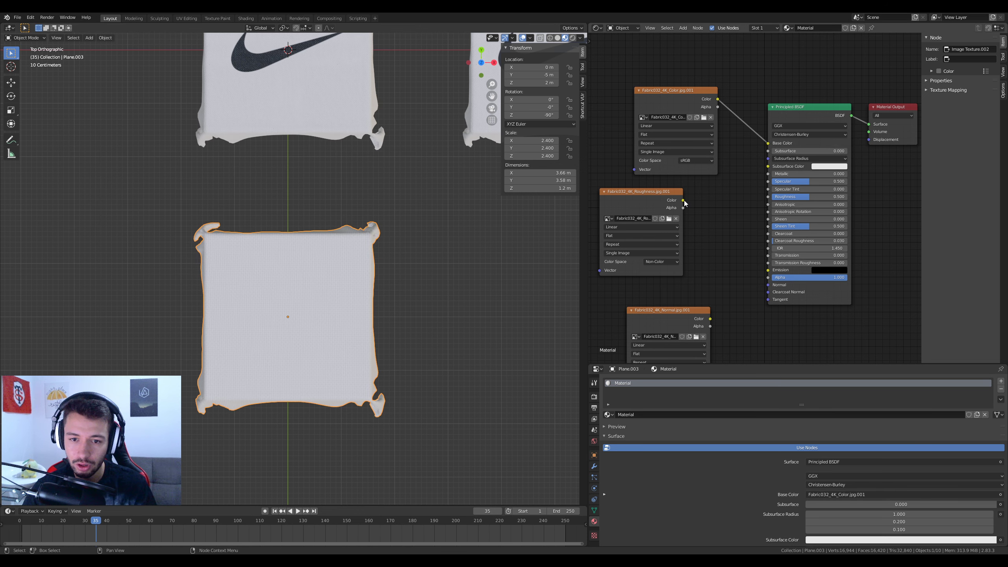
Link roughness to Roughness and route the normal texture through a Normal Map into Normal
{"action": "left_click_drag", "start_coordinate": [684, 200], "coordinate": [768, 197]}
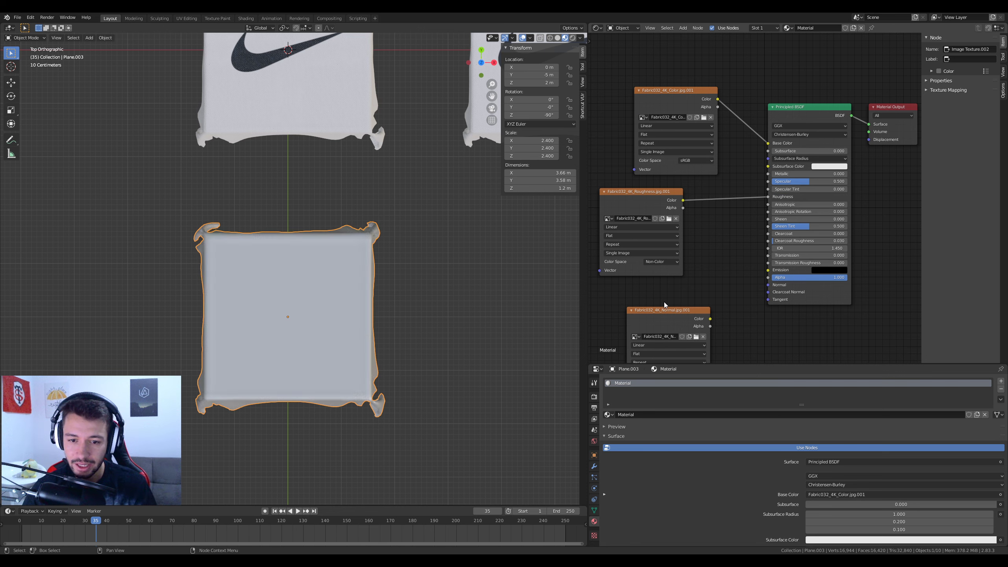
{"action": "left_click_drag", "start_coordinate": [694, 310], "coordinate": [670, 298]}
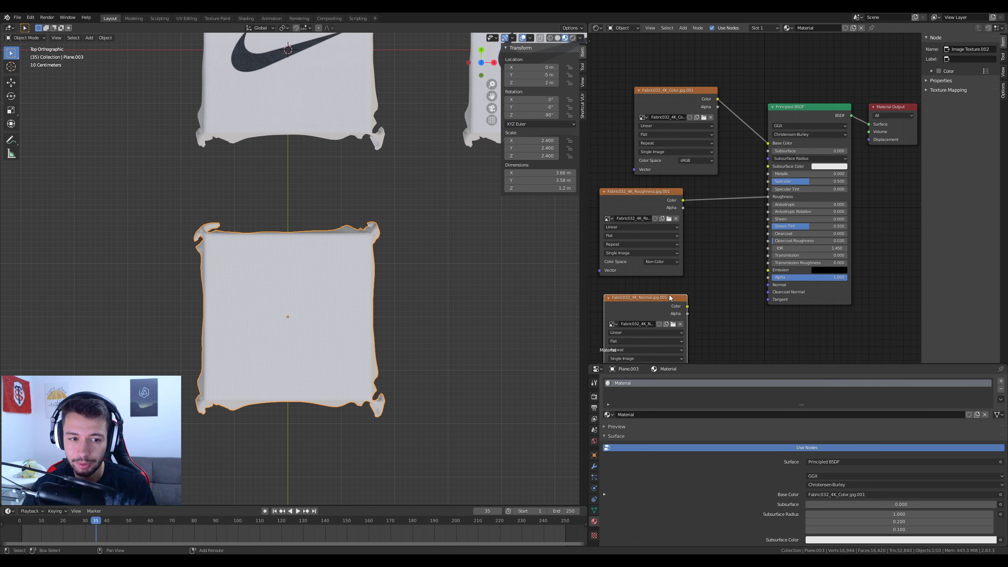
{"action": "key", "text": "shift+a"}
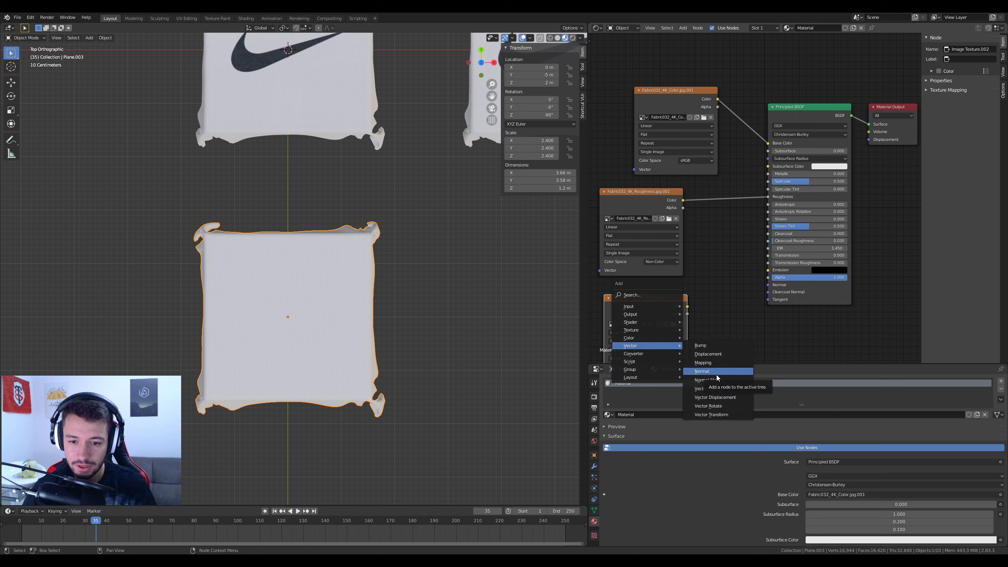
{"action": "left_click", "coordinate": [718, 380]}
{"action": "left_click", "coordinate": [698, 338]}
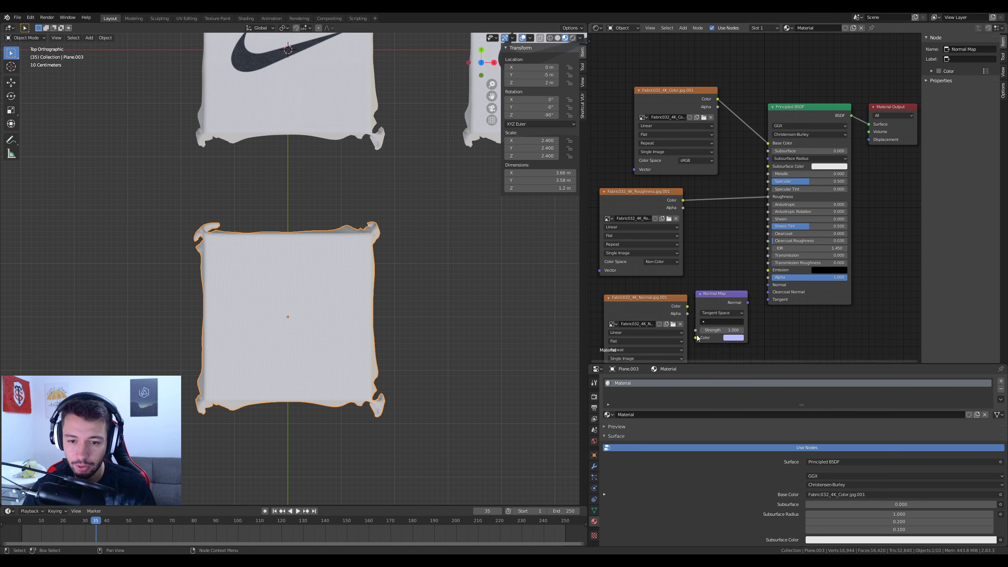
{"action": "left_click_drag", "start_coordinate": [643, 297], "coordinate": [612, 298]}
{"action": "left_click_drag", "start_coordinate": [715, 293], "coordinate": [696, 292]}
{"action": "left_click_drag", "start_coordinate": [656, 306], "coordinate": [678, 335]}
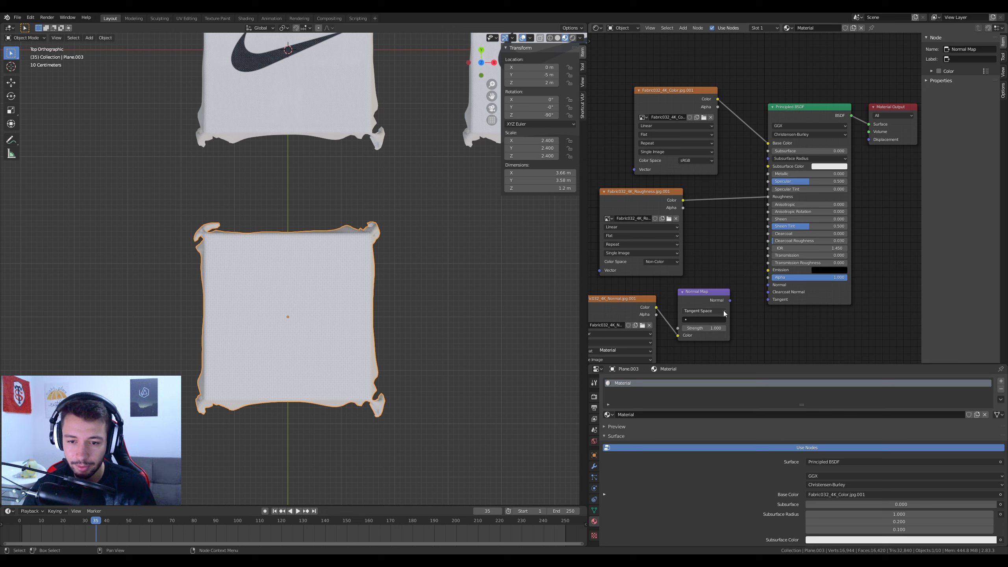
{"action": "left_click_drag", "start_coordinate": [732, 300], "coordinate": [768, 285]}
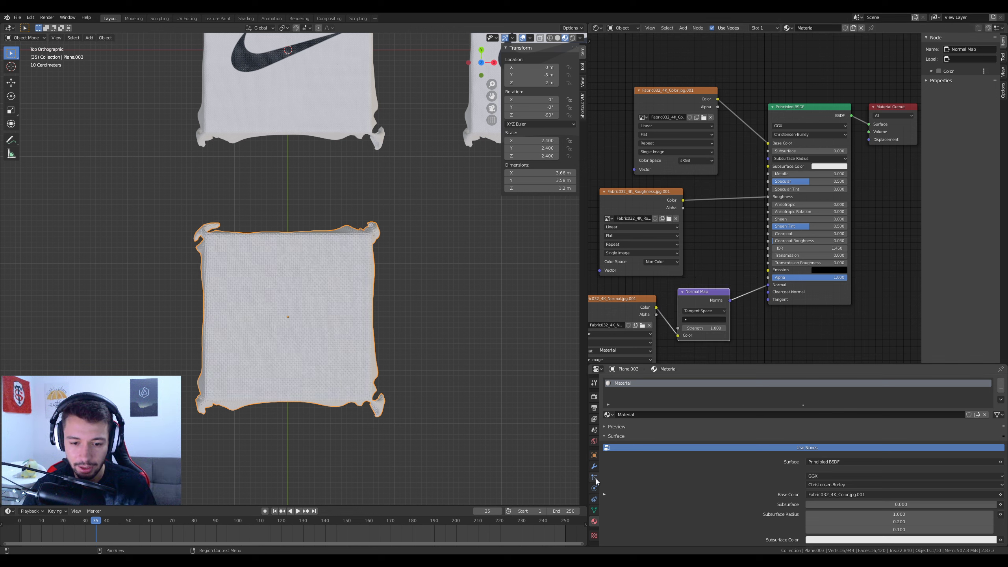
Show the scene's Eevee render settings beside the fabric material node graph
{"action": "left_click", "coordinate": [594, 466]}
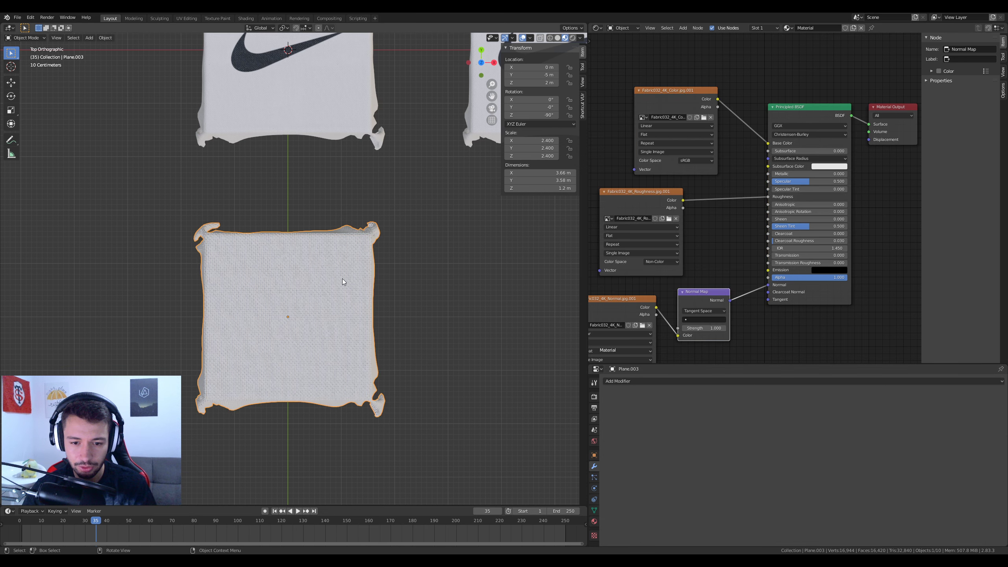
{"action": "middle_click_drag", "start_coordinate": [715, 283], "coordinate": [728, 246]}
{"action": "left_click", "coordinate": [594, 396]}
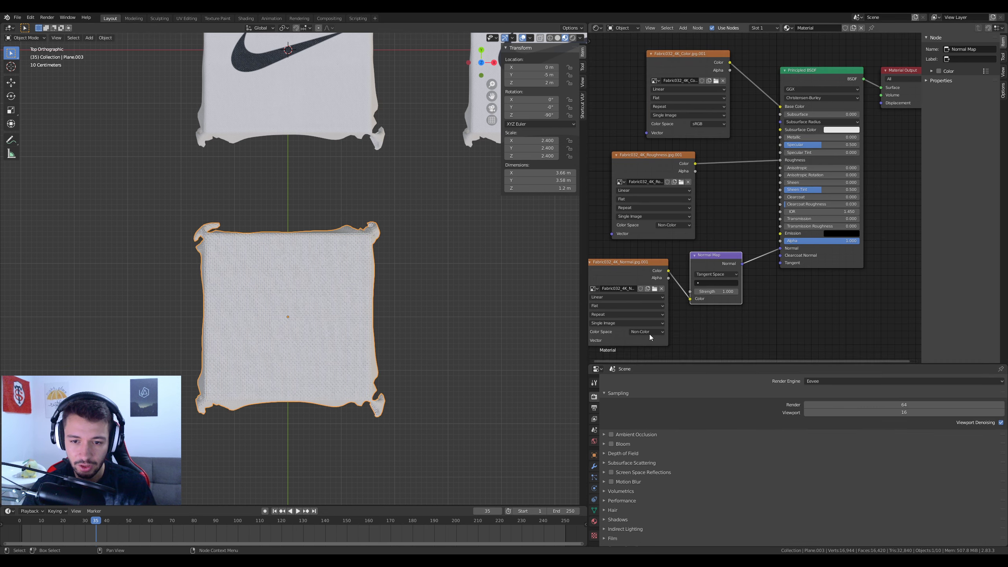
{"action": "scroll", "coordinate": [710, 152], "scroll_direction": "down", "scroll_amount": 2}
{"action": "middle_click_drag", "start_coordinate": [710, 278], "coordinate": [727, 291]}
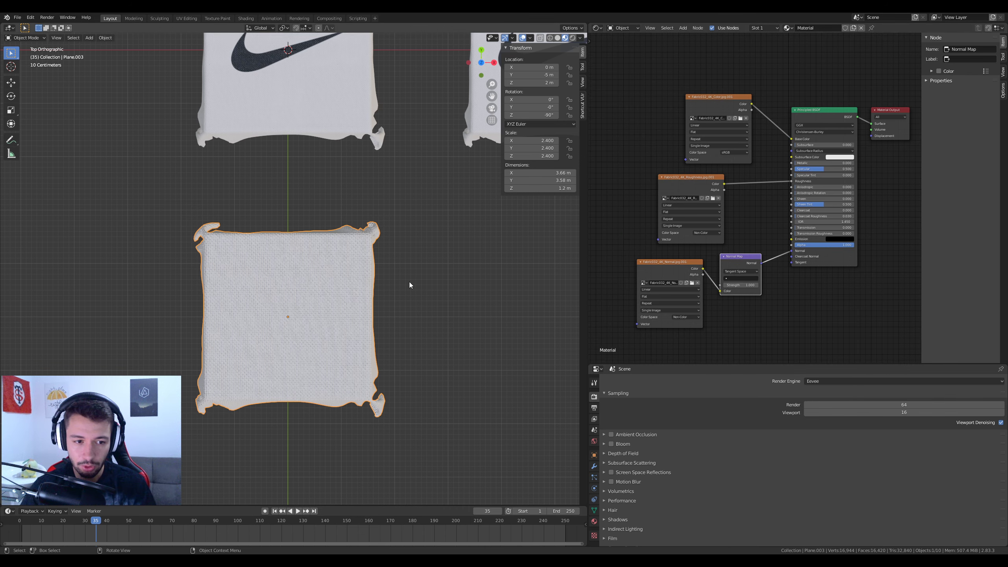
{"action": "scroll", "coordinate": [409, 286], "scroll_direction": "up", "scroll_amount": 4}
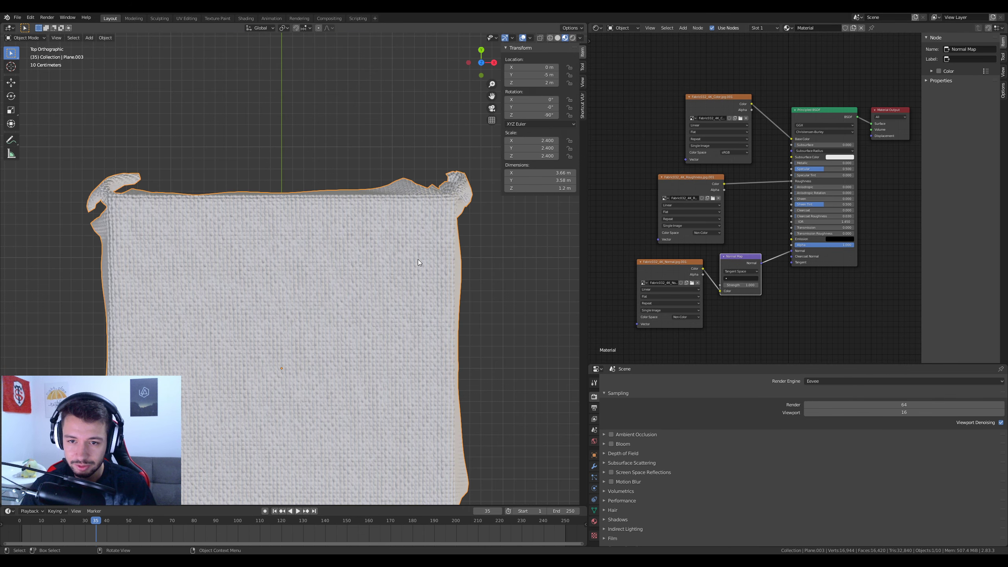
{"action": "scroll", "coordinate": [772, 177], "scroll_direction": "up", "scroll_amount": 1}
Pan and zoom the node graph and viewport to inspect the fabric cloth beside the Nike cloth
{"action": "middle_click_drag", "start_coordinate": [772, 178], "coordinate": [727, 194]}
{"action": "scroll", "coordinate": [726, 194], "scroll_direction": "down", "scroll_amount": 1}
{"action": "scroll", "coordinate": [711, 187], "scroll_direction": "up", "scroll_amount": 1}
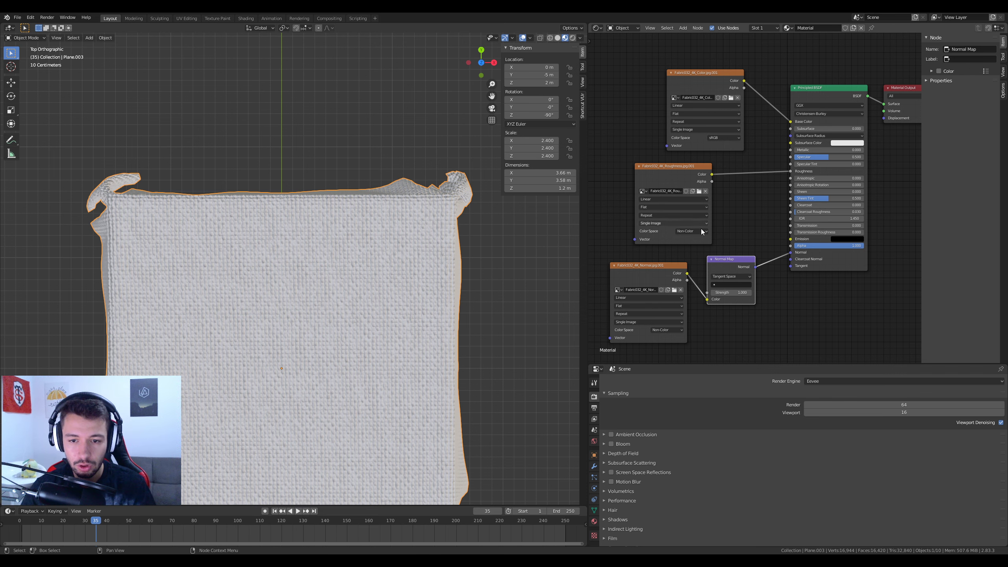
{"action": "mouse_move", "coordinate": [717, 173]}
{"action": "middle_mouse_down"}
{"action": "mouse_move", "coordinate": [745, 239]}
{"action": "mouse_move", "coordinate": [783, 172]}
{"action": "middle_mouse_up"}
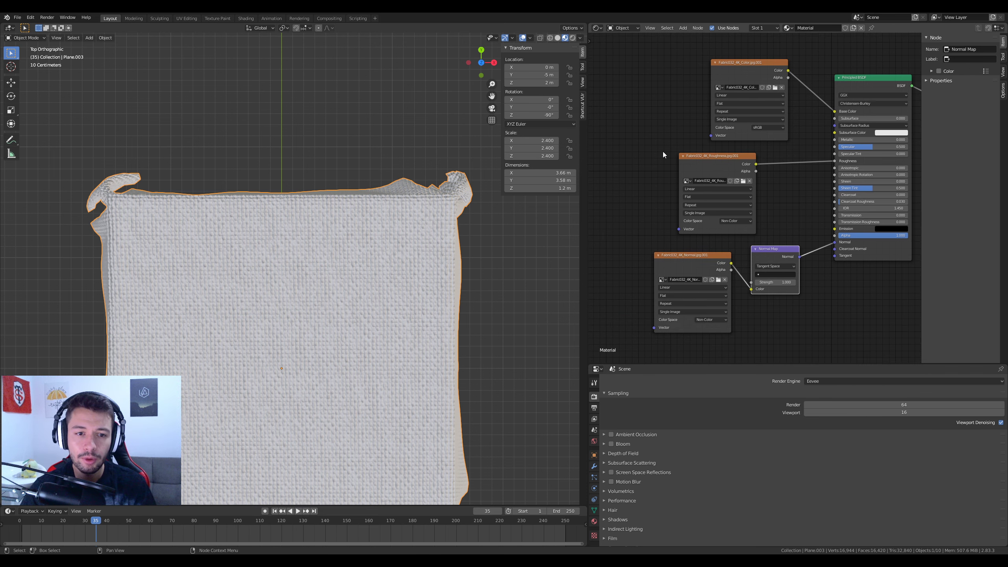
{"action": "scroll", "coordinate": [471, 239], "scroll_direction": "down", "scroll_amount": 3}
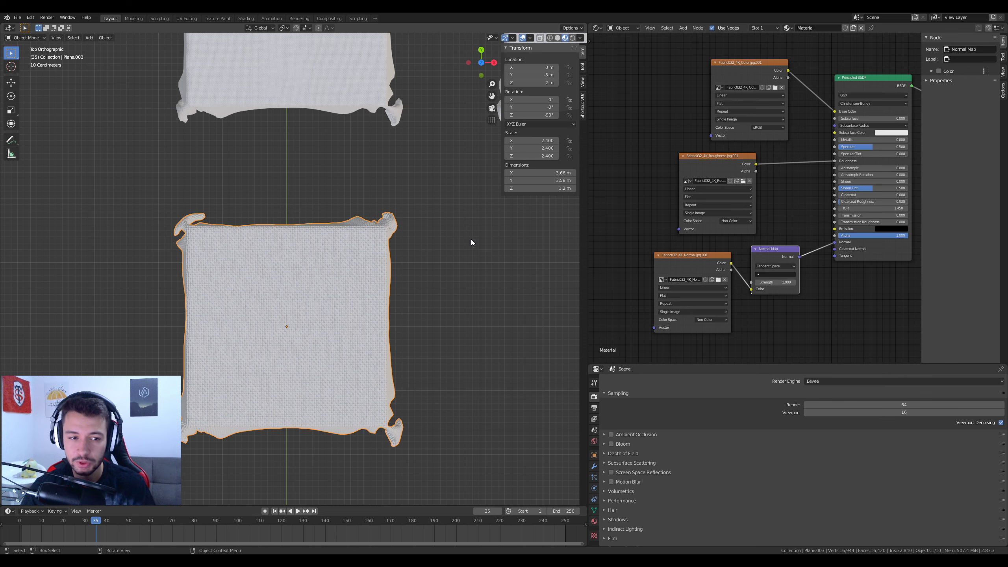
{"action": "scroll", "coordinate": [351, 135], "scroll_direction": "up", "scroll_amount": 2}
{"action": "mouse_move", "coordinate": [352, 135]}
{"action": "middle_mouse_down", "text": "shift"}
{"action": "mouse_move", "coordinate": [363, 291]}
{"action": "mouse_move", "coordinate": [364, 273]}
{"action": "mouse_move", "coordinate": [408, 261]}
{"action": "mouse_move", "coordinate": [397, 254]}
{"action": "middle_mouse_up", "text": "shift"}
{"action": "scroll", "coordinate": [353, 259], "scroll_direction": "up", "scroll_amount": 3}
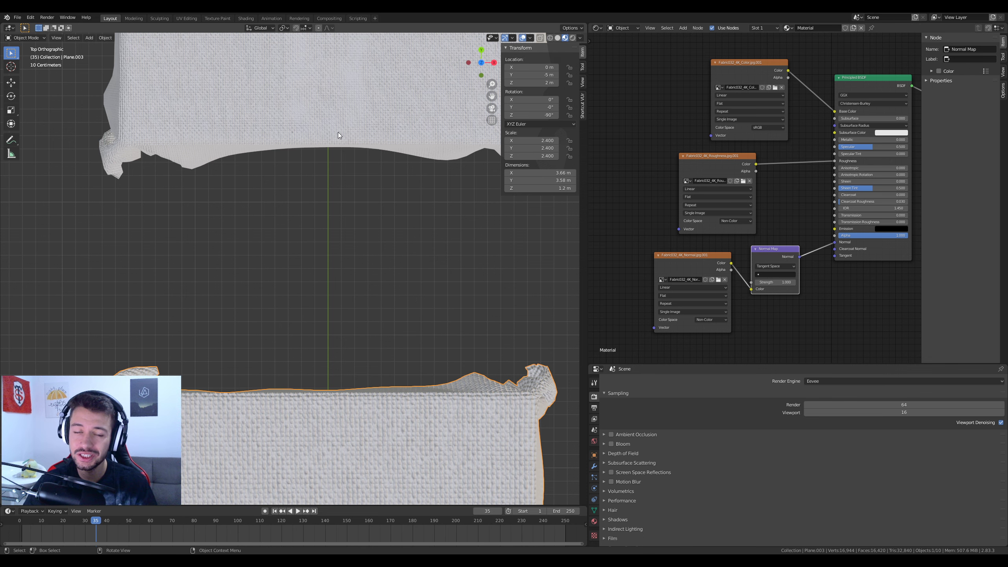
Pan and zoom the viewport between the Nike-logo cloth and the fabric cloth
{"action": "scroll", "coordinate": [391, 358], "scroll_direction": "down", "scroll_amount": 3}
{"action": "scroll", "coordinate": [391, 358], "scroll_direction": "down", "scroll_amount": 2}
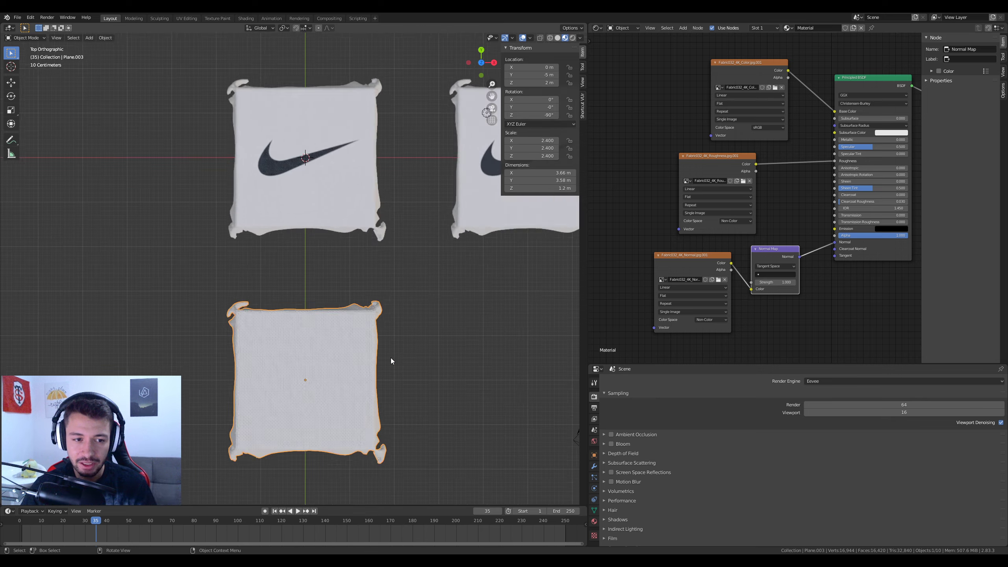
{"action": "scroll", "coordinate": [391, 358], "scroll_direction": "up", "scroll_amount": 5}
{"action": "scroll", "coordinate": [391, 358], "scroll_direction": "down", "scroll_amount": 3}
{"action": "middle_click_drag", "start_coordinate": [376, 295], "coordinate": [315, 330], "text": "shift"}
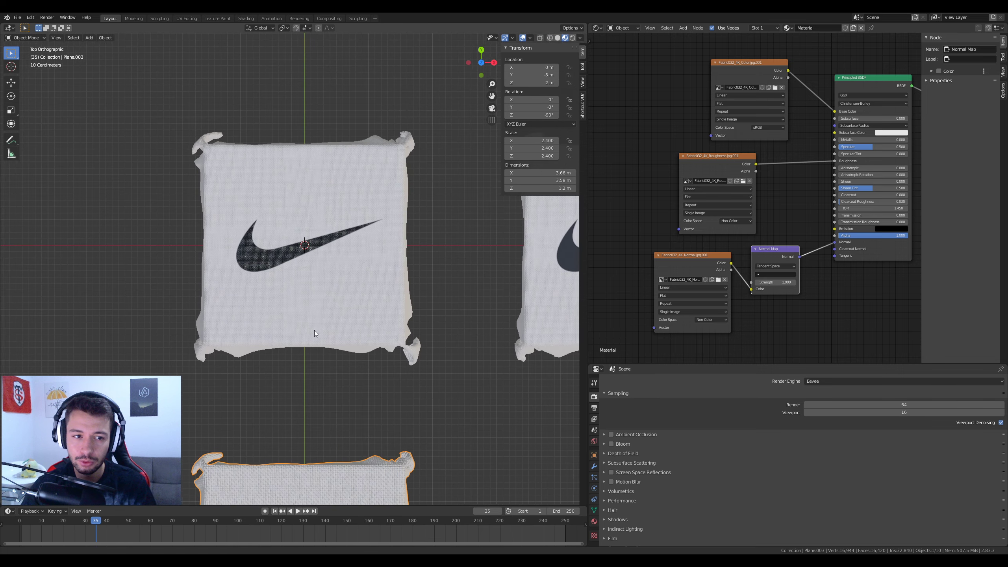
{"action": "middle_click_drag", "start_coordinate": [345, 281], "coordinate": [350, 138], "text": "shift"}
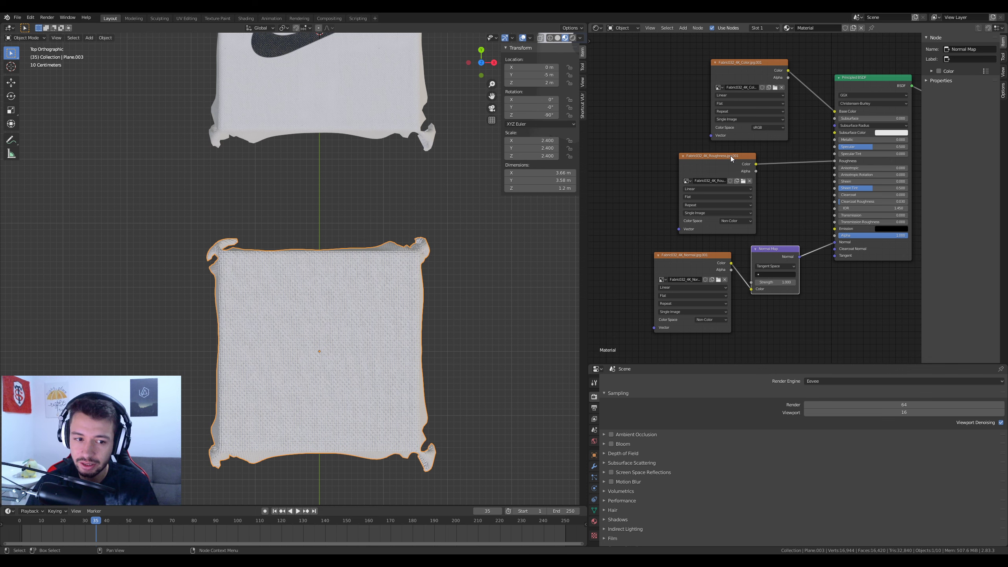
{"action": "scroll", "coordinate": [402, 369], "scroll_direction": "up", "scroll_amount": 3}
{"action": "scroll", "coordinate": [402, 368], "scroll_direction": "up", "scroll_amount": 3}
{"action": "scroll", "coordinate": [401, 316], "scroll_direction": "down", "scroll_amount": 1}
{"action": "scroll", "coordinate": [330, 226], "scroll_direction": "down", "scroll_amount": 1}
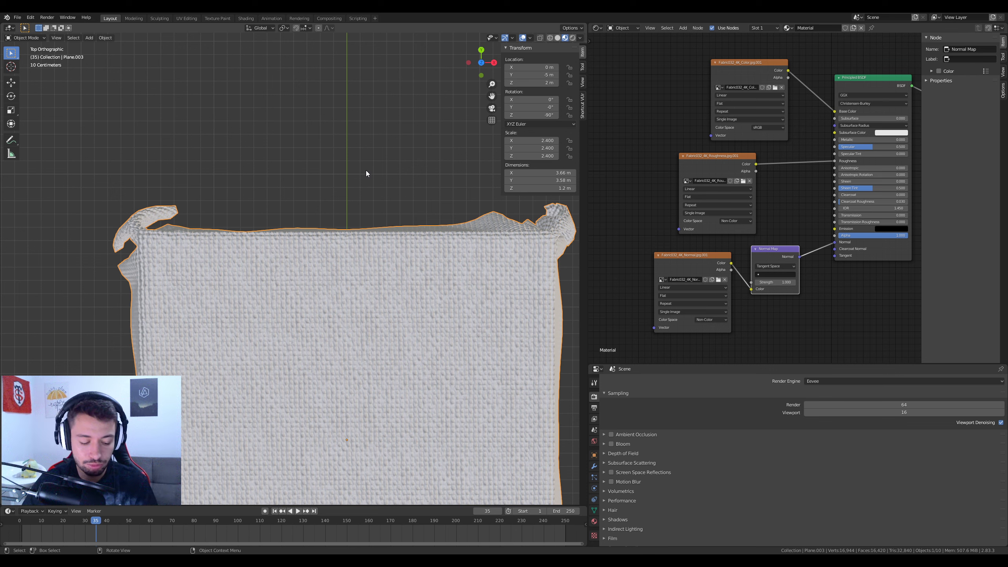
{"action": "scroll", "coordinate": [369, 194], "scroll_direction": "up", "scroll_amount": 2, "text": "shift"}
{"action": "scroll", "coordinate": [331, 108], "scroll_direction": "up", "scroll_amount": 4, "text": "shift"}
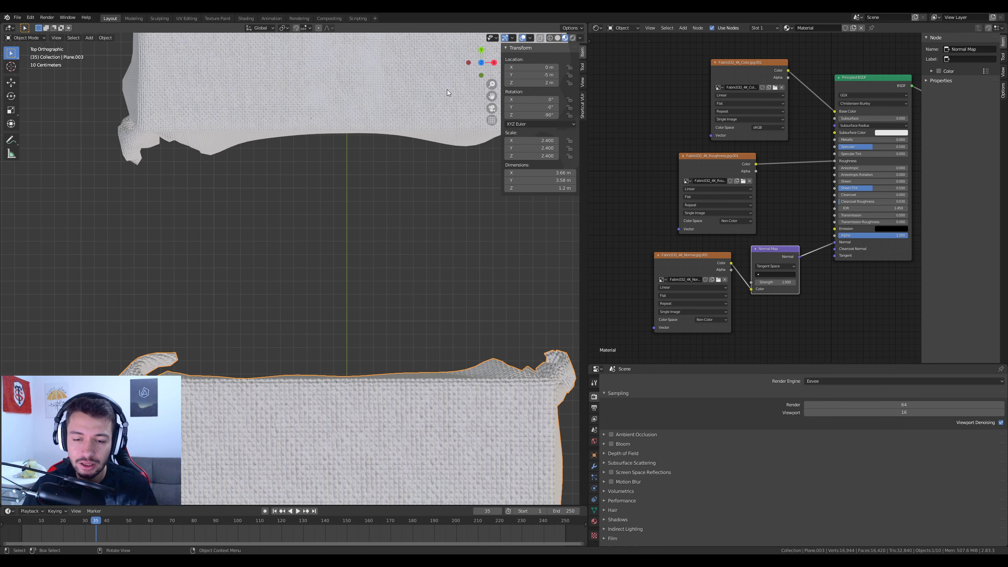
Frame the fabric cloth and drag the editor border up to enlarge the render settings
{"action": "middle_click_drag", "start_coordinate": [390, 316], "coordinate": [377, 197], "text": "shift"}
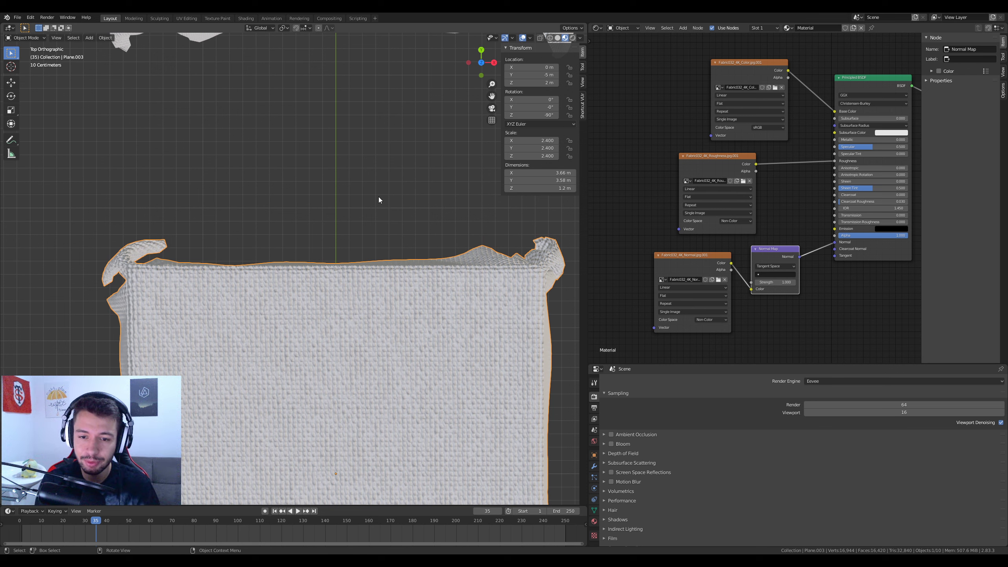
{"action": "left_click_drag", "start_coordinate": [794, 364], "coordinate": [793, 221]}
{"action": "middle_click_drag", "start_coordinate": [359, 425], "coordinate": [360, 295], "text": "shift"}
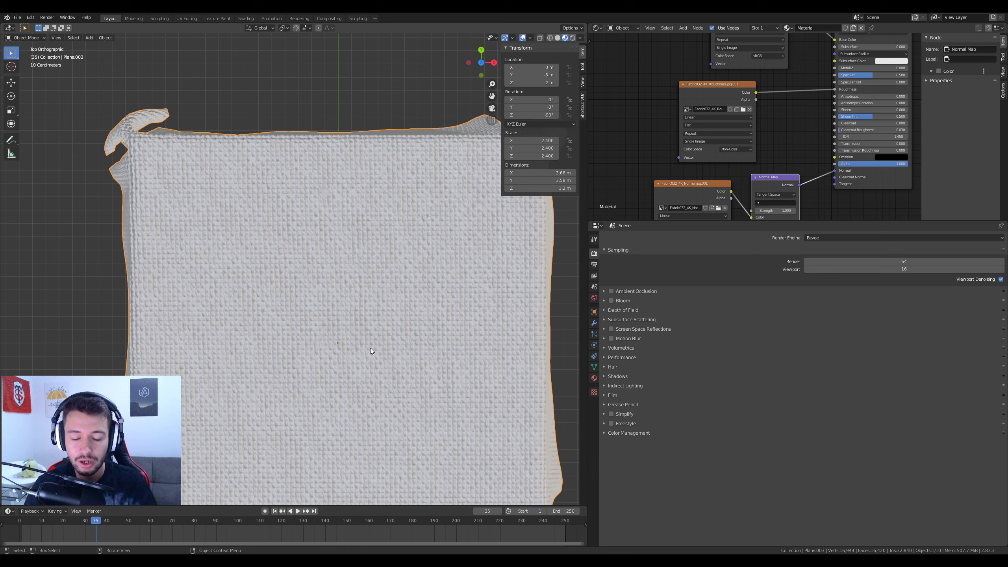
Rename the cloth's UV map to Tissu in Object Data Properties
{"action": "left_click", "coordinate": [594, 367]}
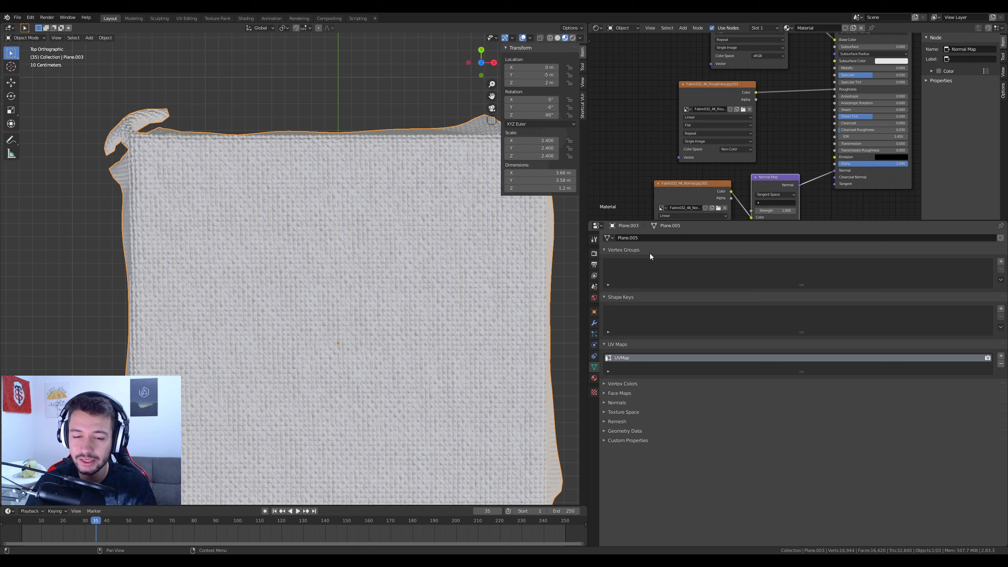
{"action": "double_click", "coordinate": [622, 358]}
{"action": "type", "text": "Tissu"}
{"action": "key", "text": "Return"}
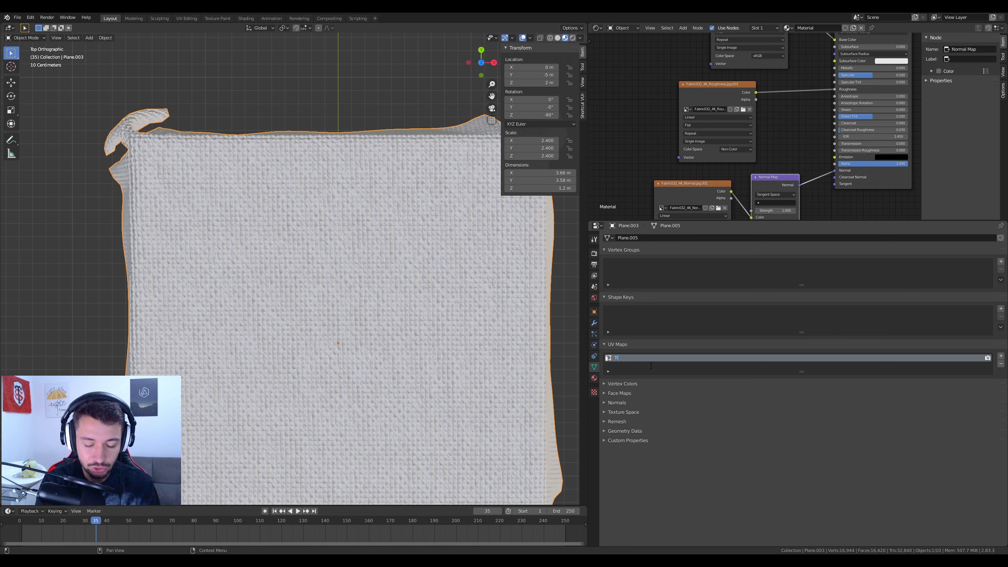
Add a second UV map named Logo and keep Tissu active
{"action": "left_click", "coordinate": [1001, 356]}
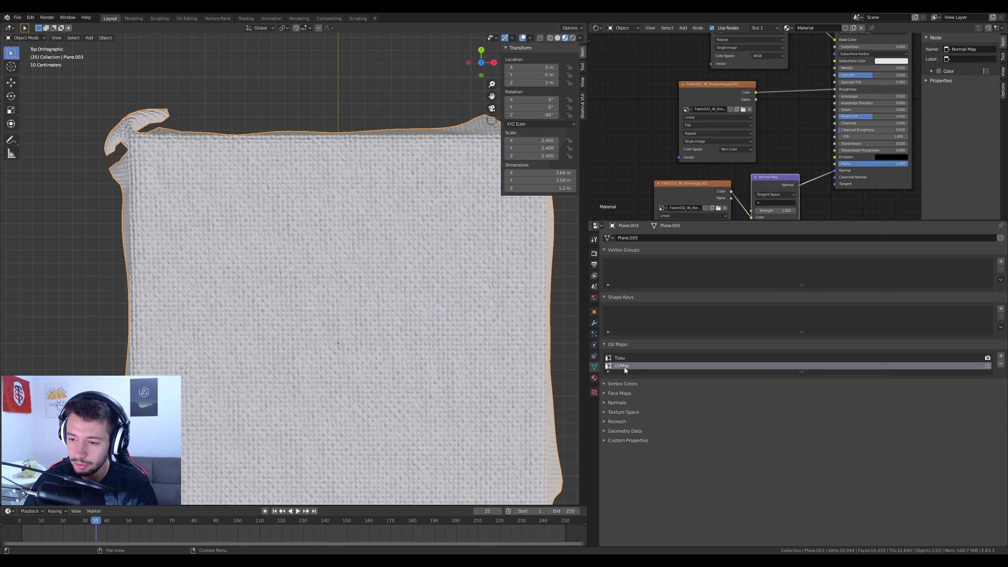
{"action": "type", "text": "Logo"}
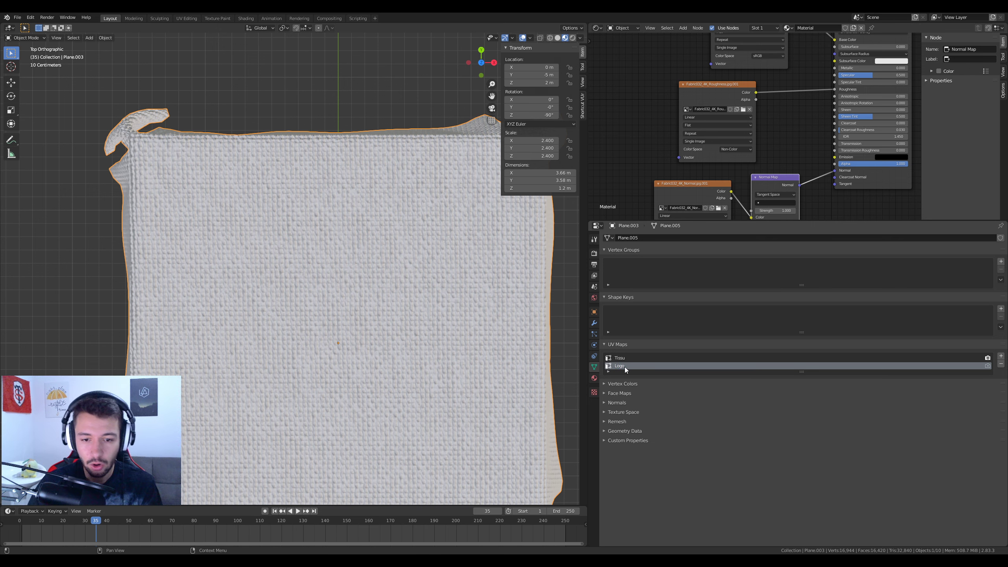
{"action": "scroll", "coordinate": [325, 191], "scroll_direction": "down", "scroll_amount": 3}
{"action": "mouse_move", "coordinate": [326, 191]}
{"action": "middle_mouse_down", "text": "shift"}
{"action": "mouse_move", "coordinate": [352, 226]}
{"action": "mouse_move", "coordinate": [341, 430]}
{"action": "mouse_move", "coordinate": [348, 203]}
{"action": "mouse_move", "coordinate": [343, 384]}
{"action": "mouse_move", "coordinate": [342, 310]}
{"action": "mouse_move", "coordinate": [347, 320]}
{"action": "middle_mouse_up", "text": "shift"}
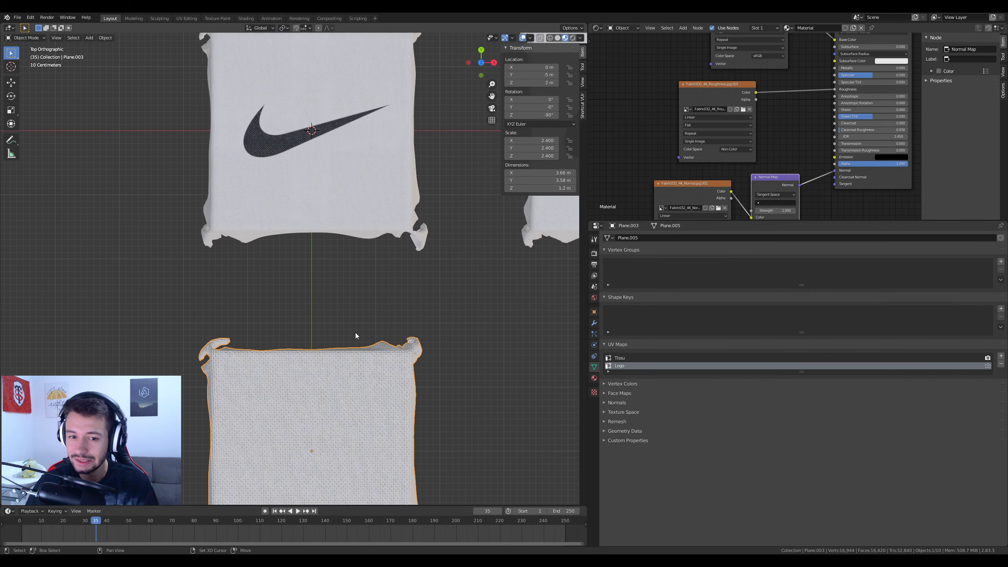
{"action": "left_click", "coordinate": [637, 359]}
Compare the fabric cloth with the other Nike cloth, then frame the fabric cloth again
{"action": "middle_click_drag", "start_coordinate": [351, 199], "coordinate": [351, 272], "text": "shift"}
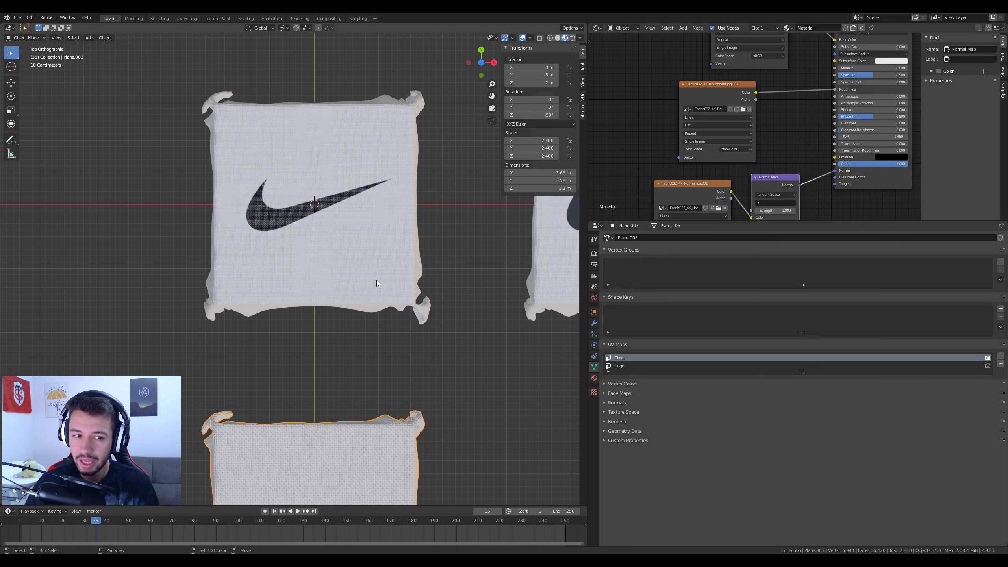
{"action": "middle_click_drag", "start_coordinate": [376, 280], "coordinate": [375, 271], "text": "shift"}
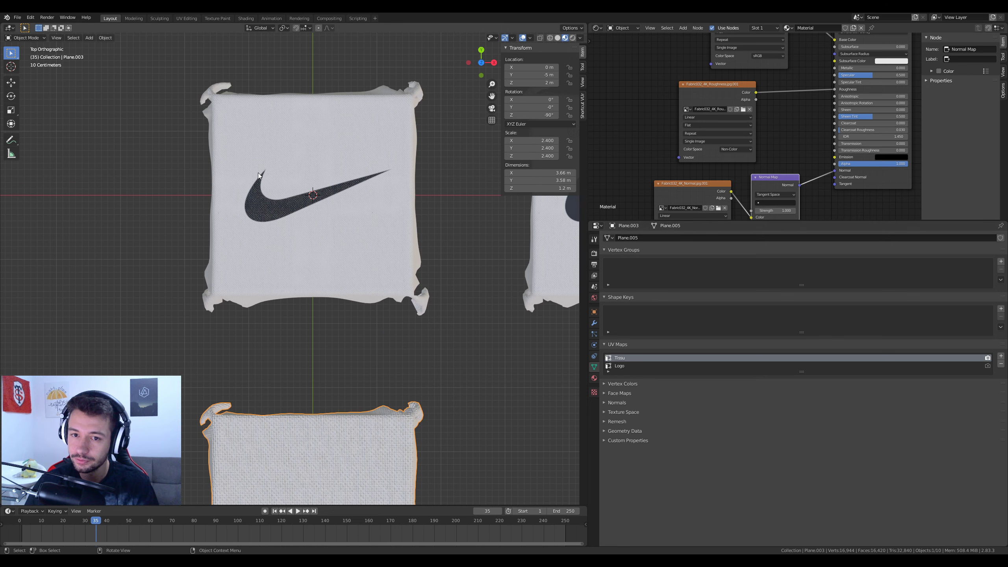
{"action": "scroll", "coordinate": [337, 215], "scroll_direction": "down", "scroll_amount": 3, "text": "shift"}
{"action": "scroll", "coordinate": [337, 179], "scroll_direction": "down", "scroll_amount": 3, "text": "shift"}
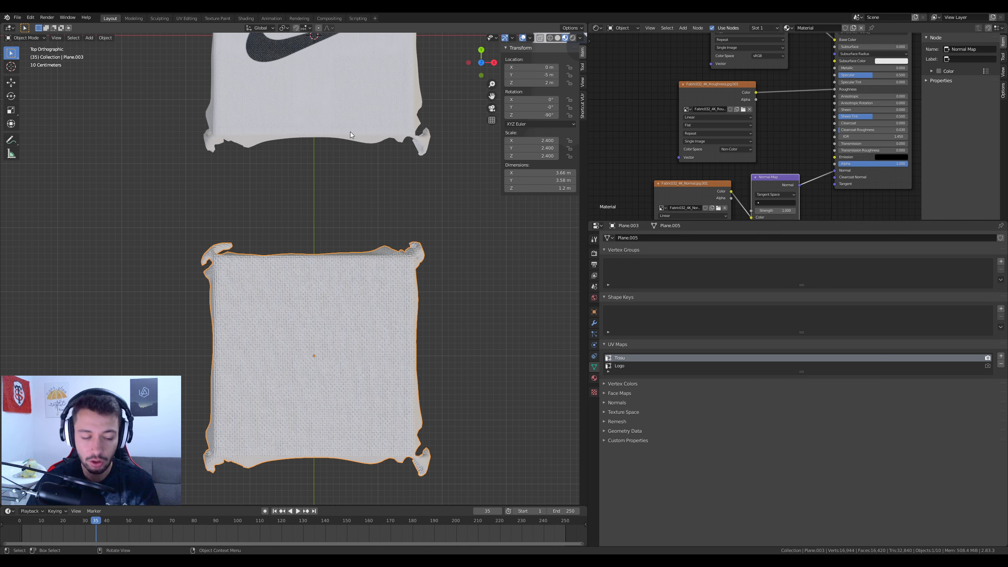
{"action": "scroll", "coordinate": [350, 123], "scroll_direction": "up", "scroll_amount": 4, "text": "shift"}
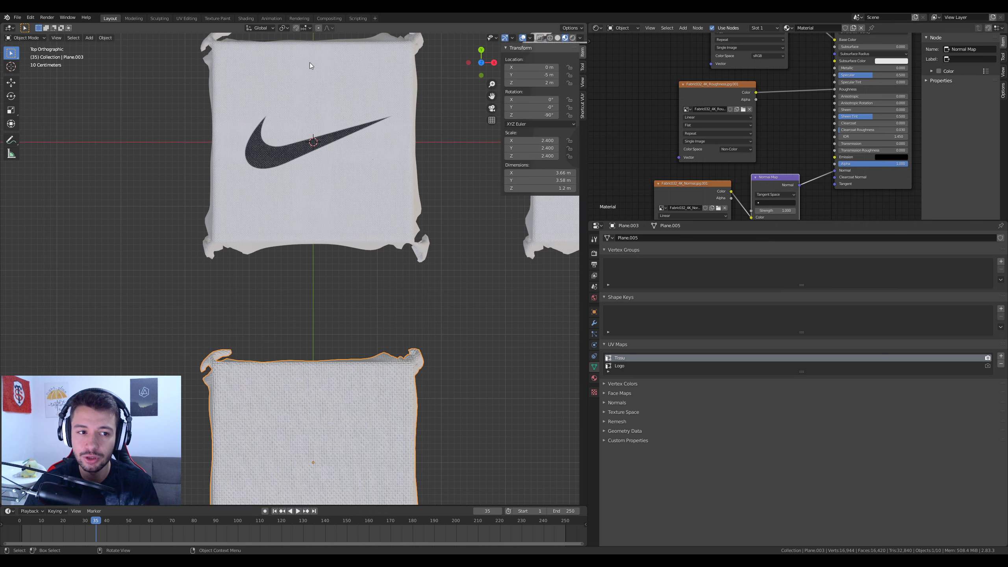
{"action": "middle_click_drag", "start_coordinate": [376, 222], "coordinate": [179, 228], "text": "shift"}
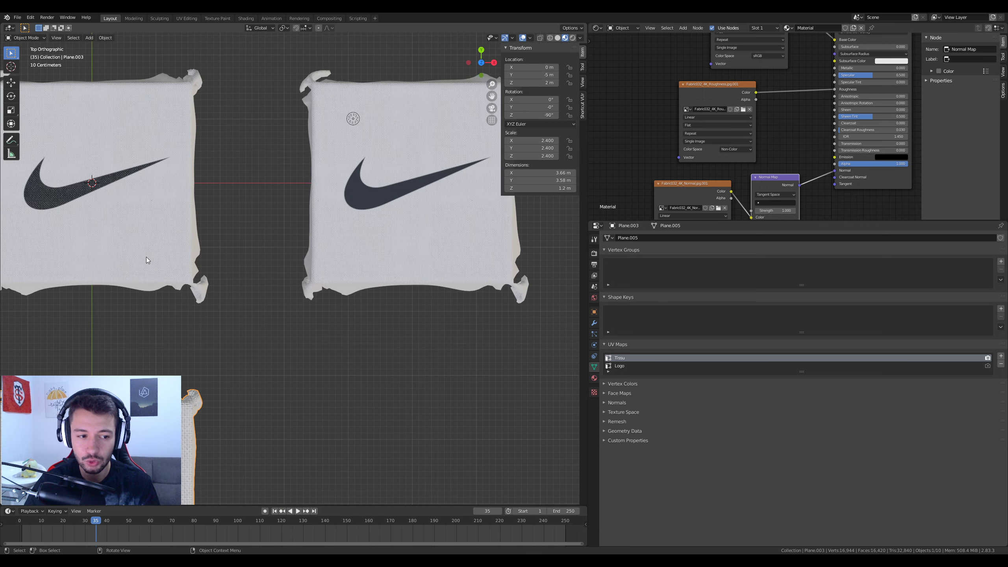
{"action": "key", "text": "KP_Decimal"}
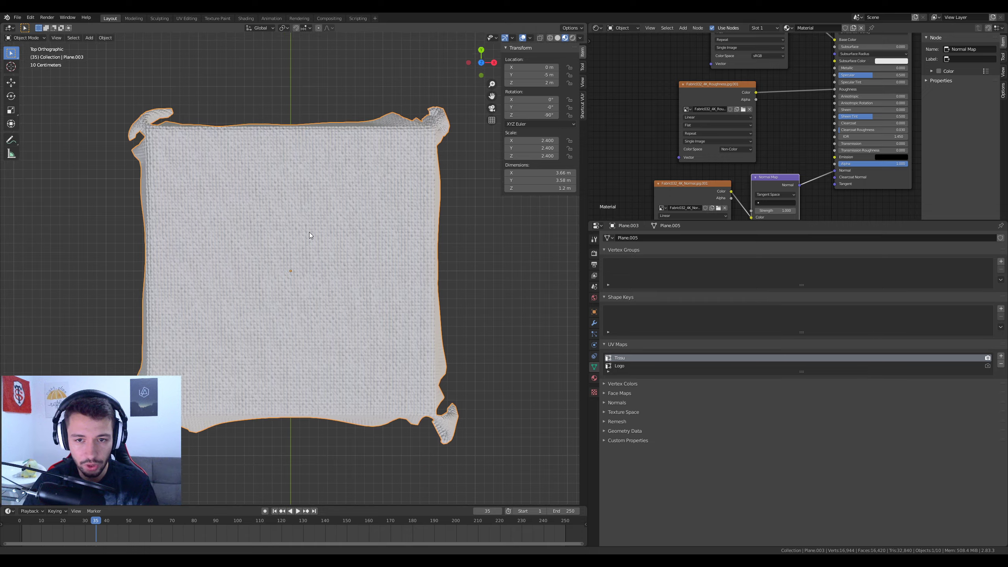
{"action": "middle_click_drag", "start_coordinate": [309, 232], "coordinate": [296, 292], "text": "shift"}
Turn the node area into an image editor and scale up the cloth's UV layout in edit mode
{"action": "left_click", "coordinate": [599, 29]}
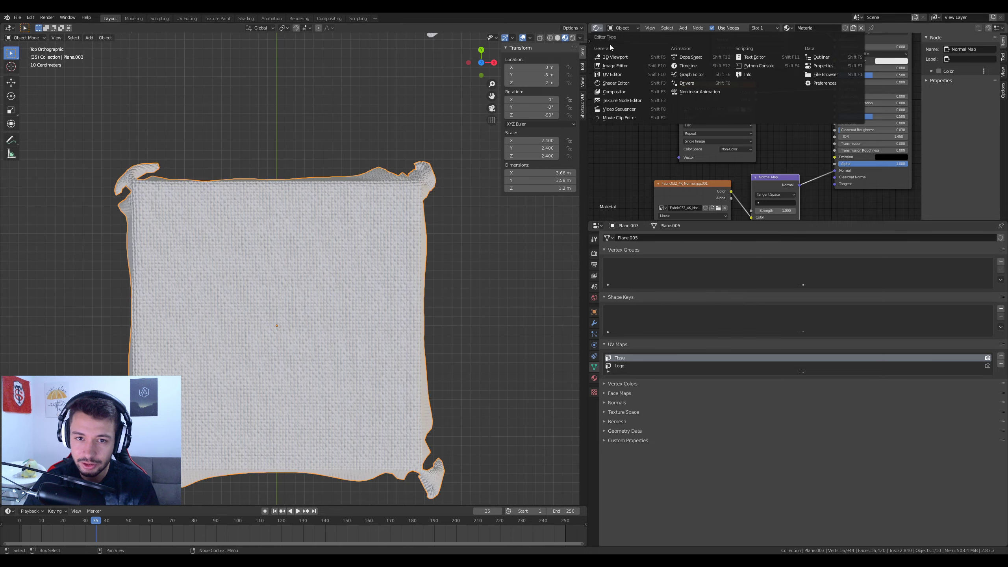
{"action": "left_click", "coordinate": [615, 76]}
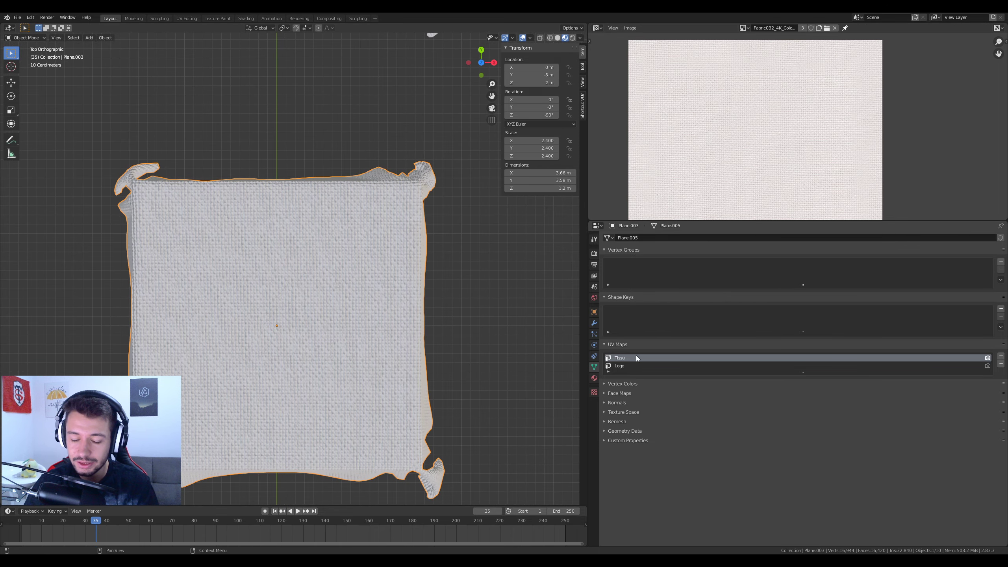
{"action": "key", "text": "Tab"}
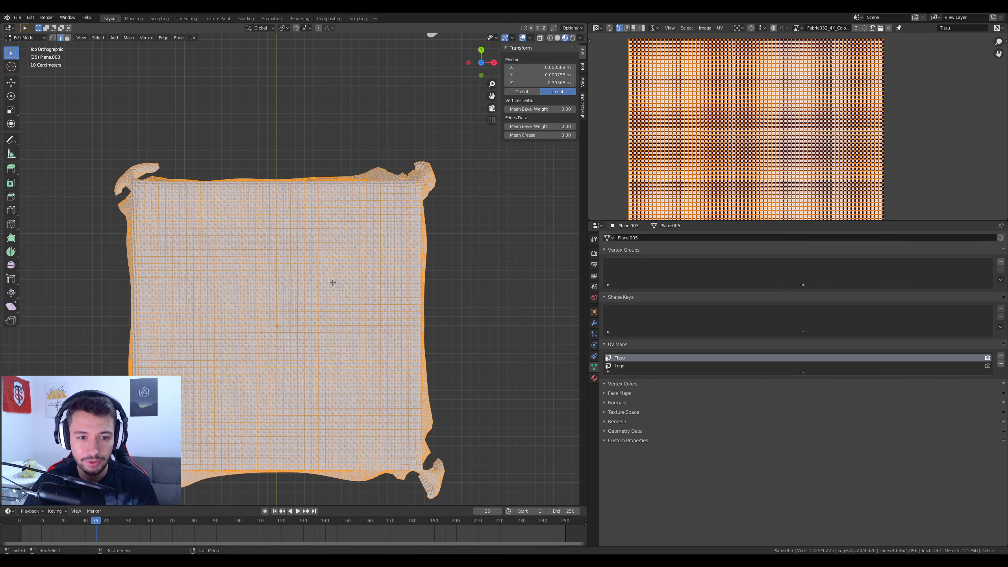
{"action": "scroll", "coordinate": [704, 97], "scroll_direction": "down", "scroll_amount": 4}
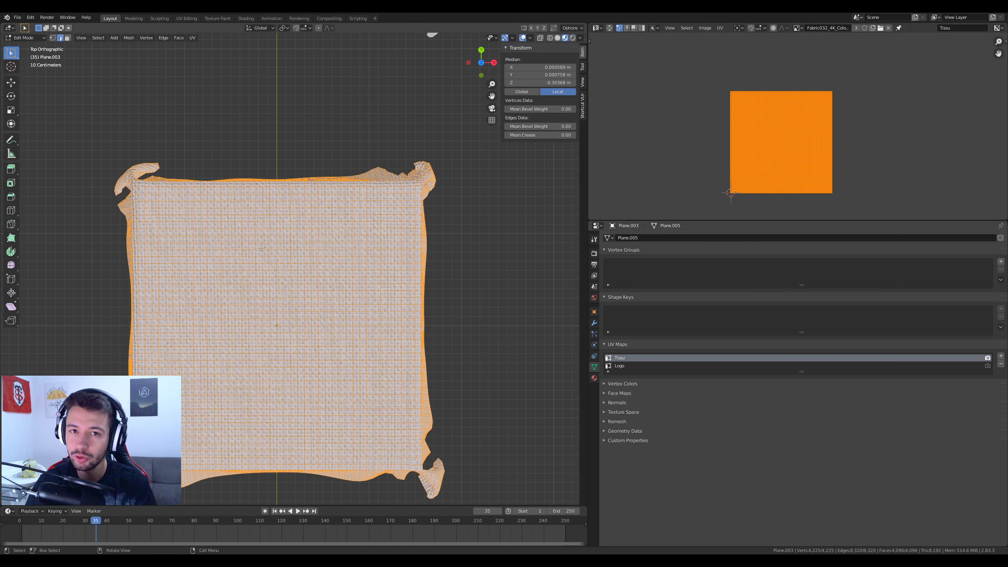
{"action": "key", "text": "s"}
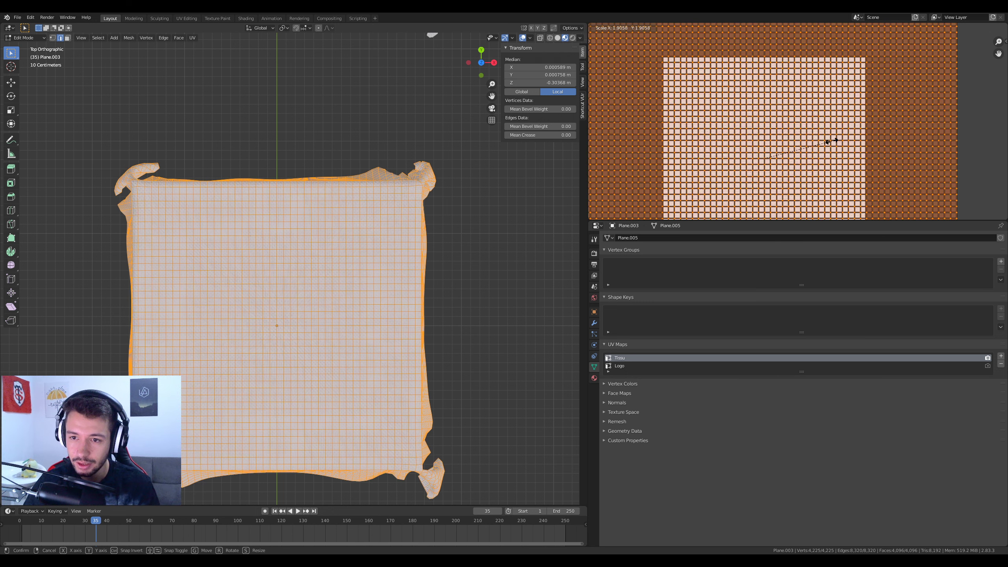
{"action": "left_click", "coordinate": [746, 102]}
Undo the UV resize and return to Object Mode, zooming out on the cloth
{"action": "scroll", "coordinate": [746, 102], "scroll_direction": "down", "scroll_amount": 2}
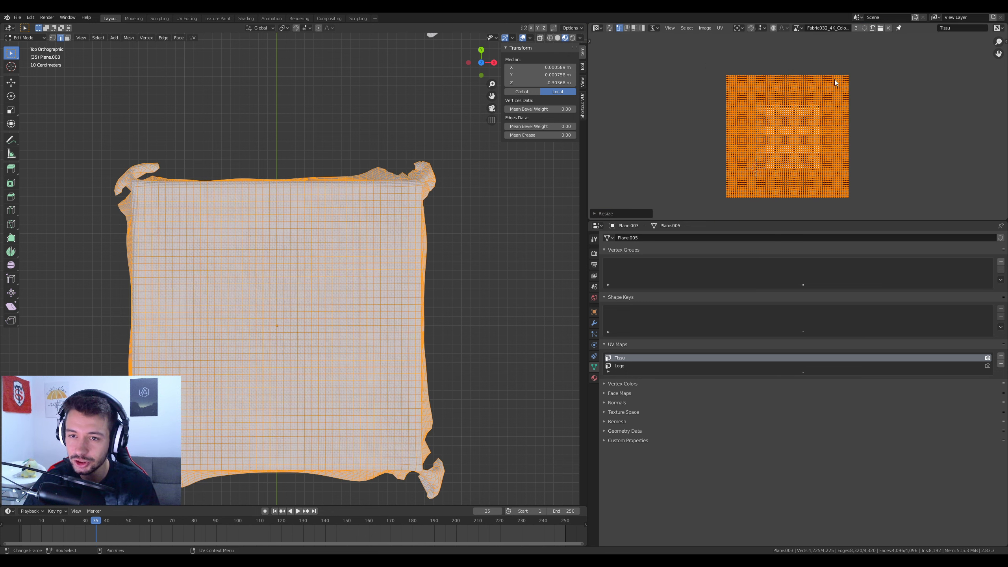
{"action": "scroll", "coordinate": [799, 189], "scroll_direction": "up", "scroll_amount": 2}
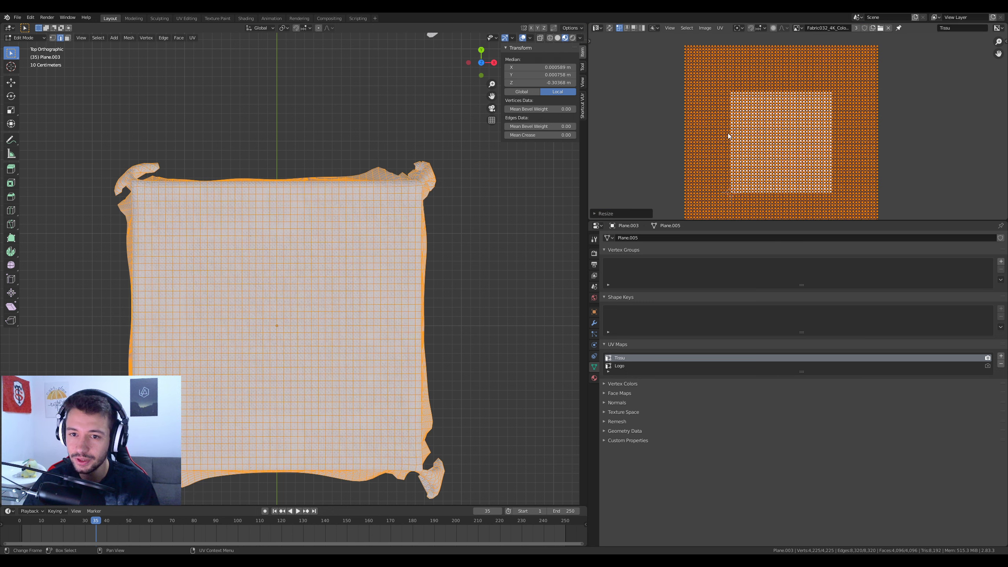
{"action": "scroll", "coordinate": [293, 268], "scroll_direction": "up", "scroll_amount": 5}
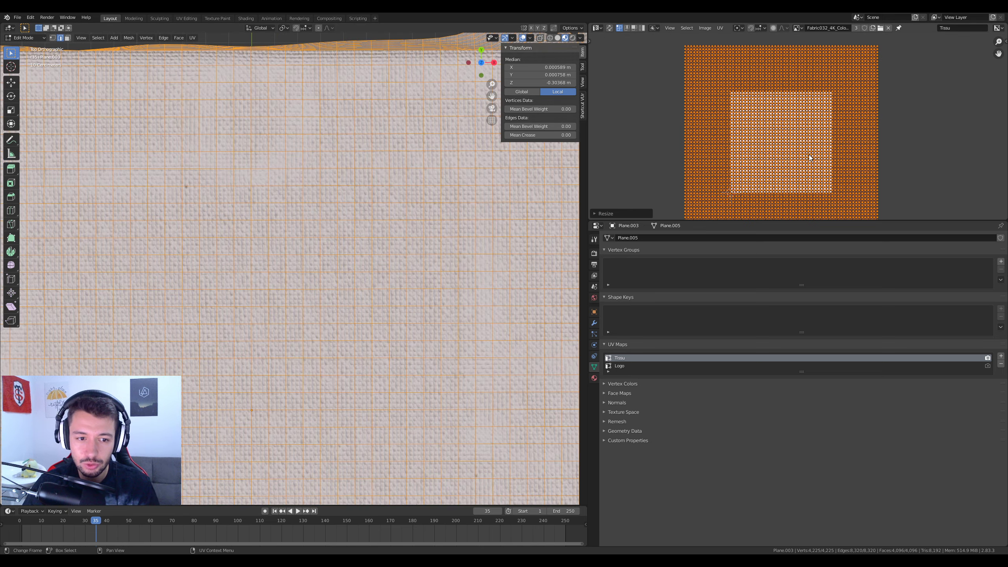
{"action": "scroll", "coordinate": [809, 158], "scroll_direction": "up", "scroll_amount": 2}
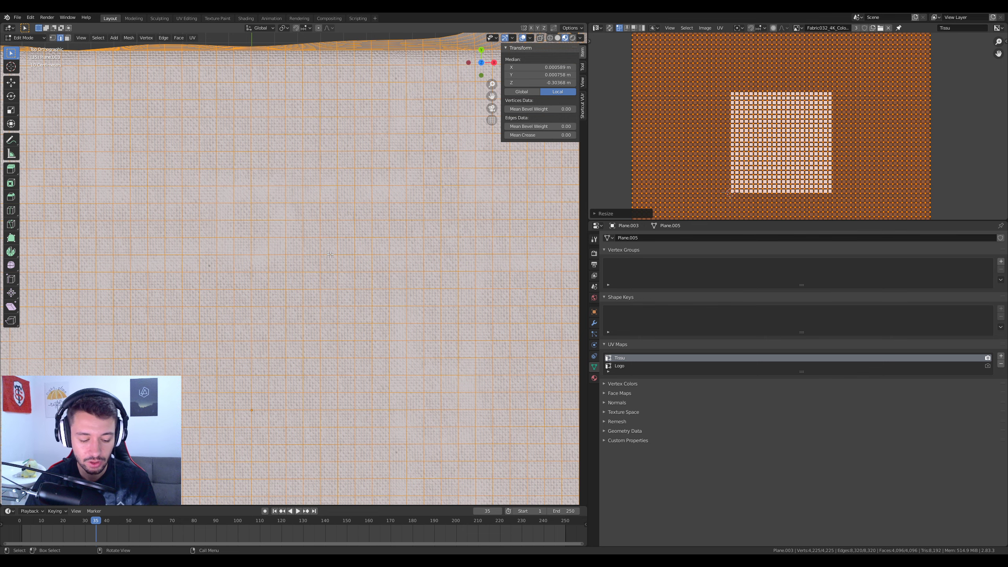
{"action": "key", "text": "ctrl+z"}
{"action": "key", "text": "Tab"}
{"action": "scroll", "coordinate": [272, 294], "scroll_direction": "down", "scroll_amount": 2}
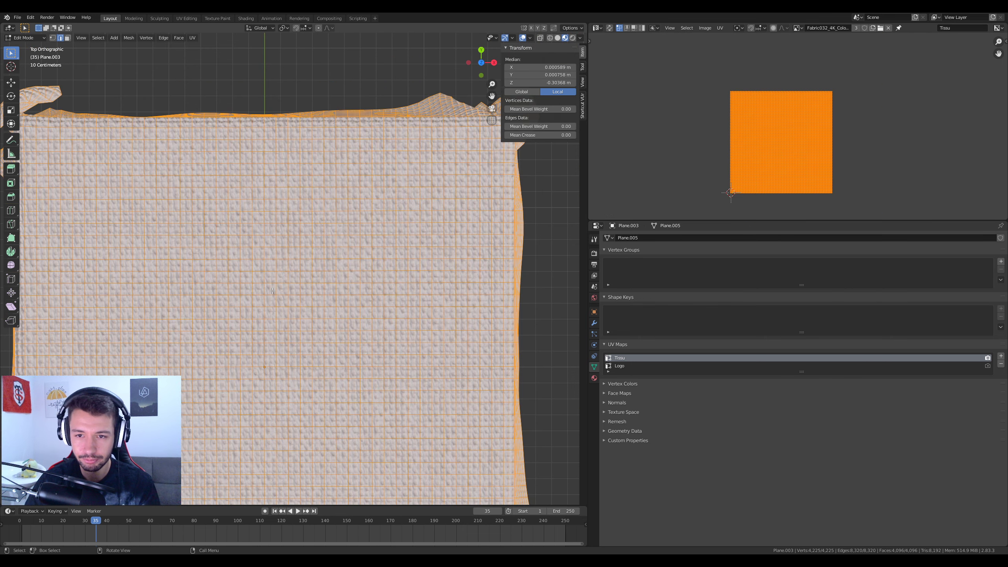
{"action": "scroll", "coordinate": [272, 294], "scroll_direction": "down", "scroll_amount": 2}
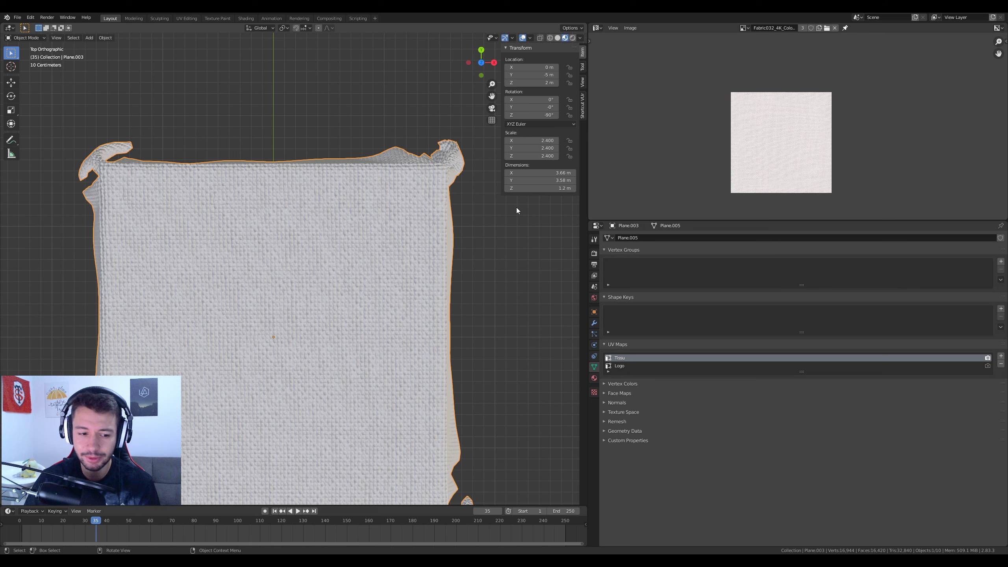
Switch back to an enlarged shader editor and shift the material nodes right to make room
{"action": "middle_click_drag", "start_coordinate": [397, 337], "coordinate": [416, 291], "text": "shift"}
{"action": "left_click", "coordinate": [597, 28]}
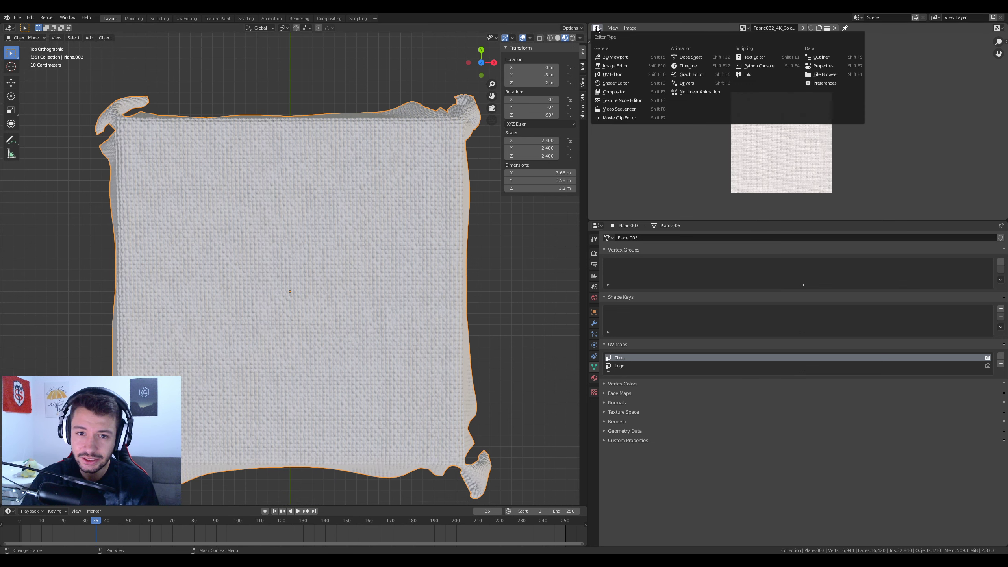
{"action": "left_click", "coordinate": [616, 82]}
{"action": "key", "text": "Home"}
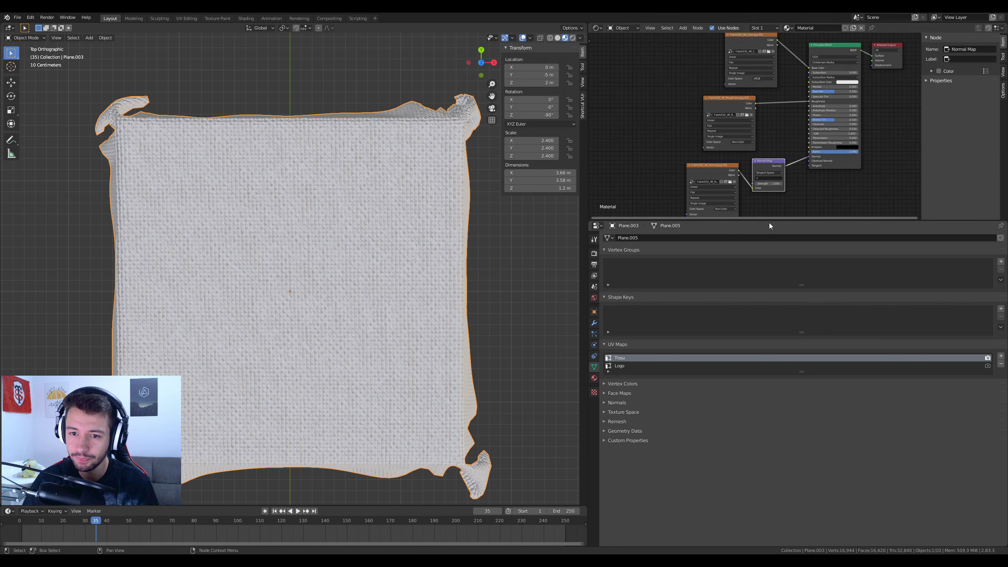
{"action": "left_click_drag", "start_coordinate": [774, 220], "coordinate": [774, 416]}
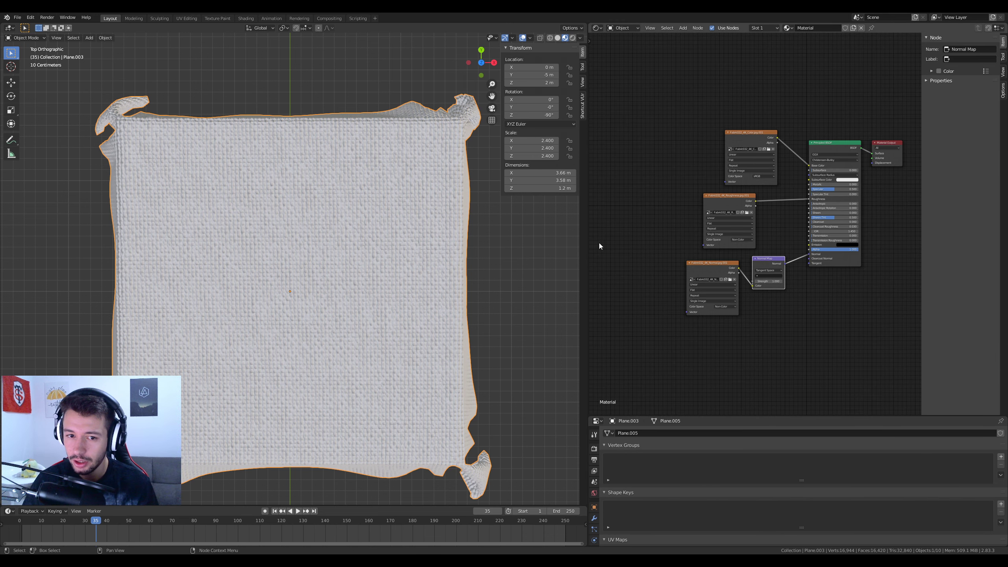
{"action": "left_click_drag", "start_coordinate": [589, 243], "coordinate": [466, 267]}
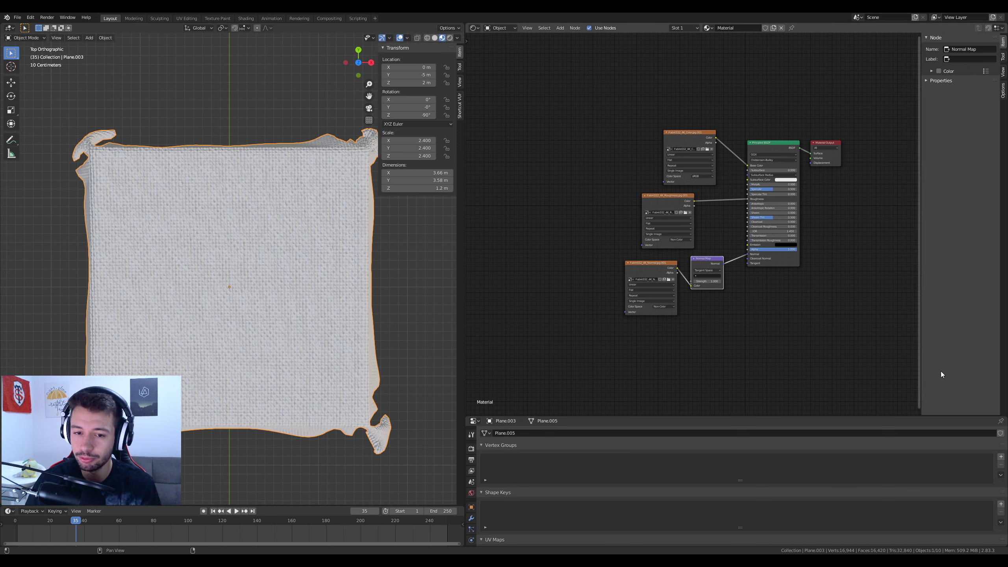
{"action": "left_click_drag", "start_coordinate": [547, 88], "coordinate": [851, 319]}
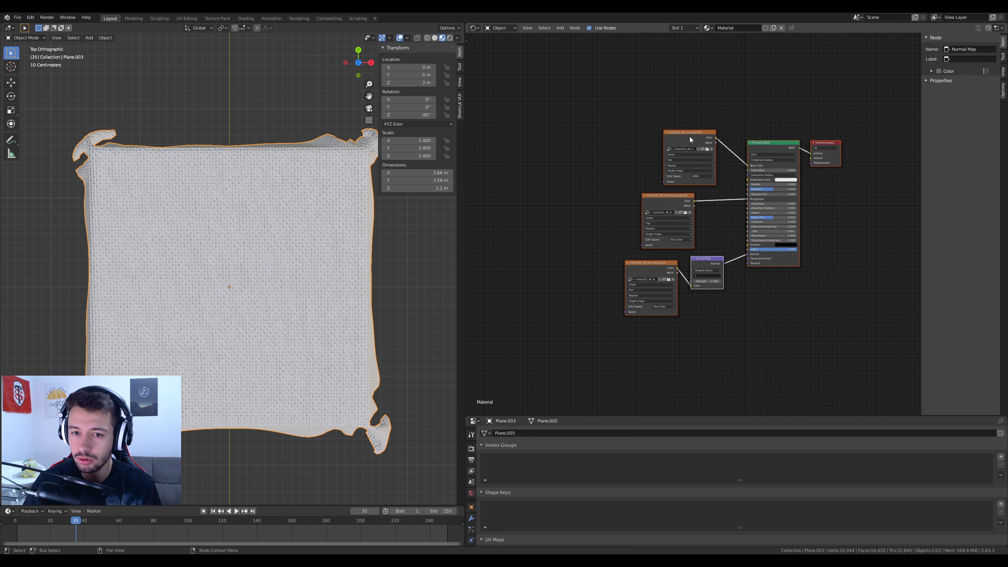
{"action": "left_click_drag", "start_coordinate": [691, 140], "coordinate": [742, 137]}
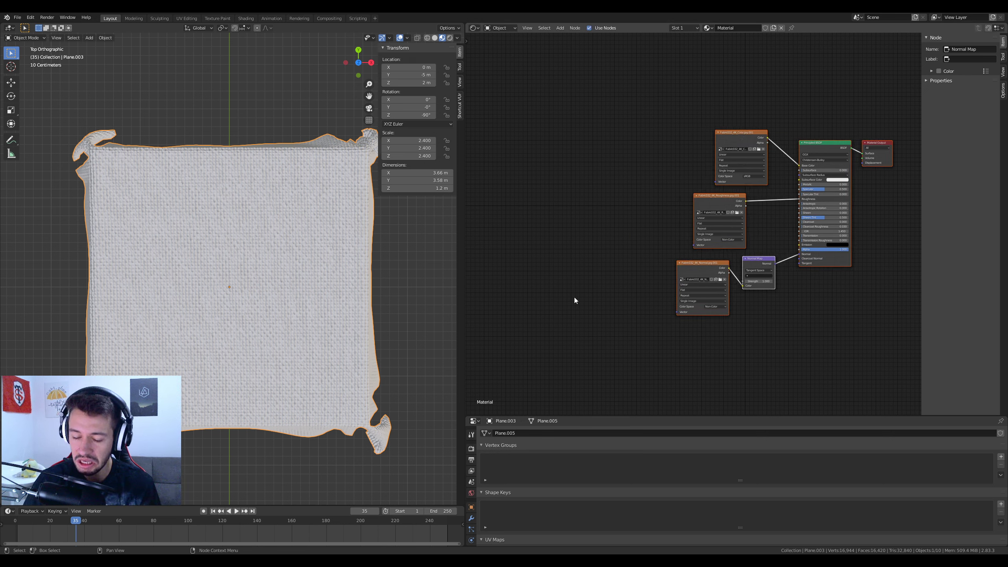
{"action": "left_click", "coordinate": [611, 181]}
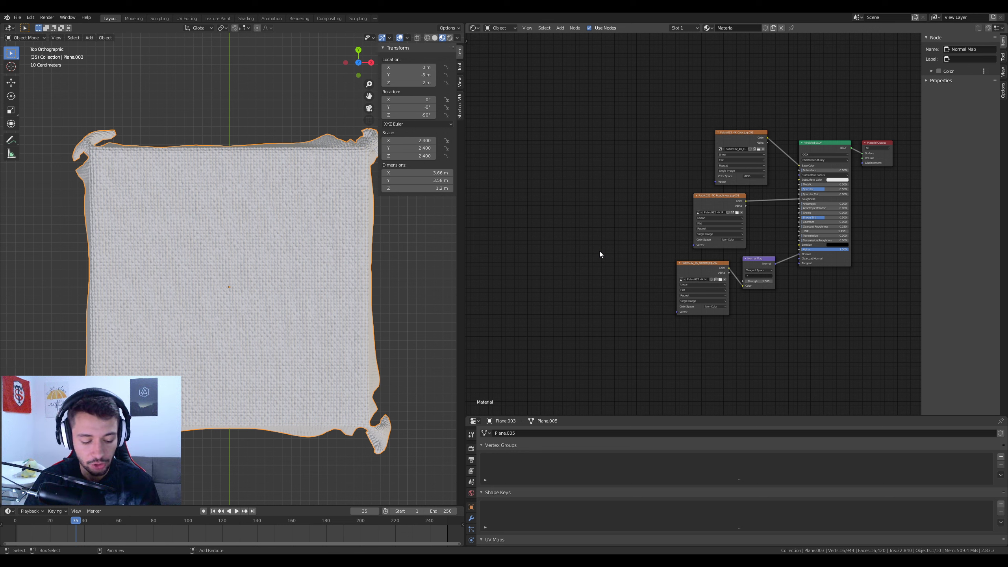
Add a Mapping node and link its Vector output to the colour, roughness and normal textures
{"action": "key", "text": "shift"}
{"action": "key", "text": "shift+a"}
{"action": "left_click", "coordinate": [575, 203]}
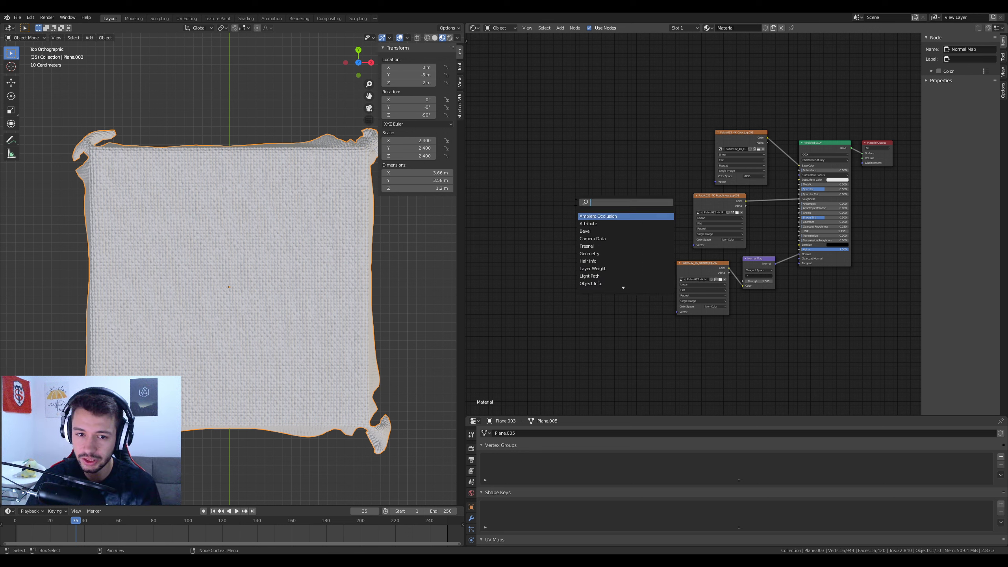
{"action": "type", "text": "mapping"}
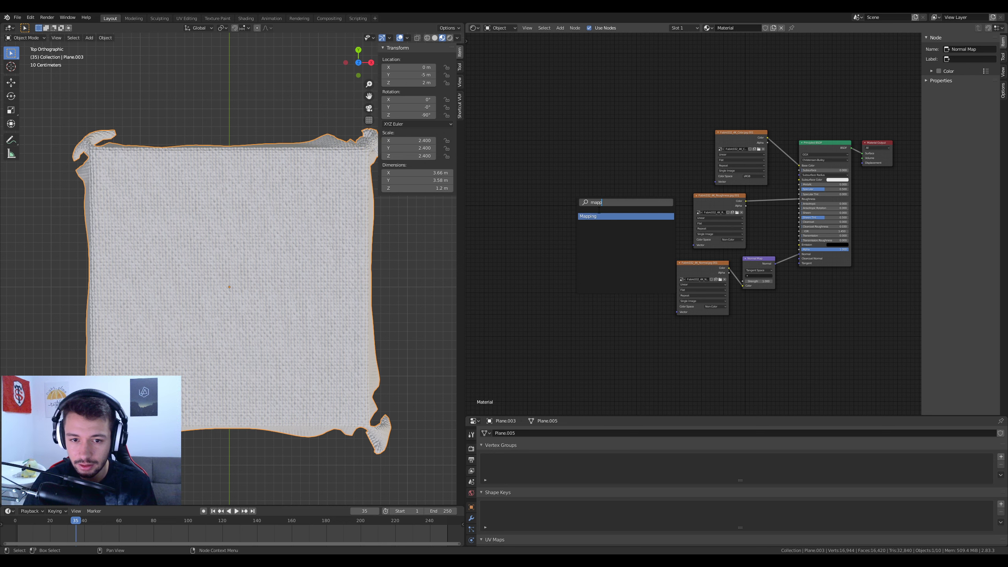
{"action": "key", "text": "Return"}
{"action": "left_click", "coordinate": [627, 210]}
{"action": "scroll", "coordinate": [655, 210], "scroll_direction": "up", "scroll_amount": 2}
{"action": "middle_click_drag", "start_coordinate": [597, 171], "coordinate": [542, 171]}
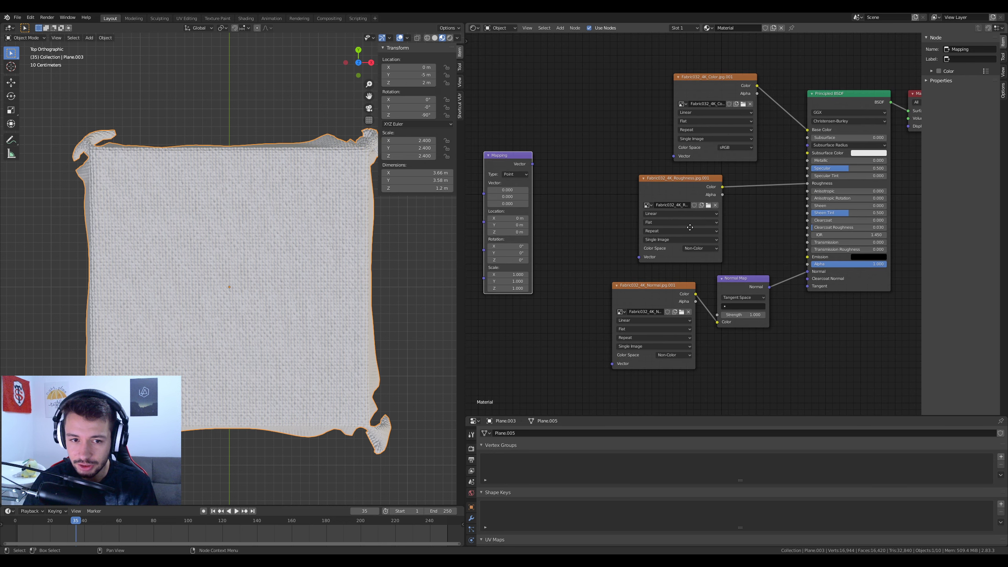
{"action": "left_click_drag", "start_coordinate": [530, 163], "coordinate": [671, 155]}
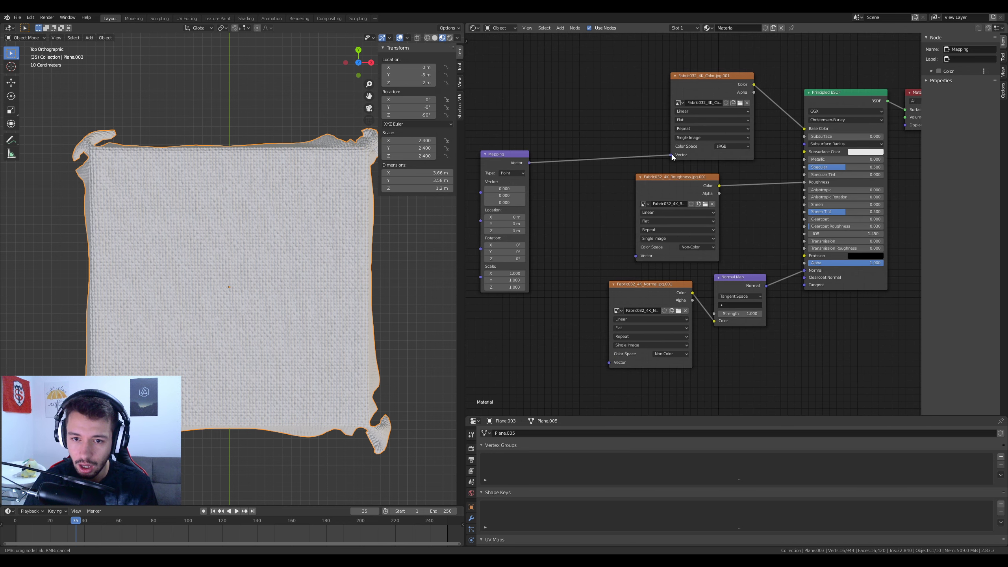
{"action": "left_click_drag", "start_coordinate": [530, 163], "coordinate": [636, 256]}
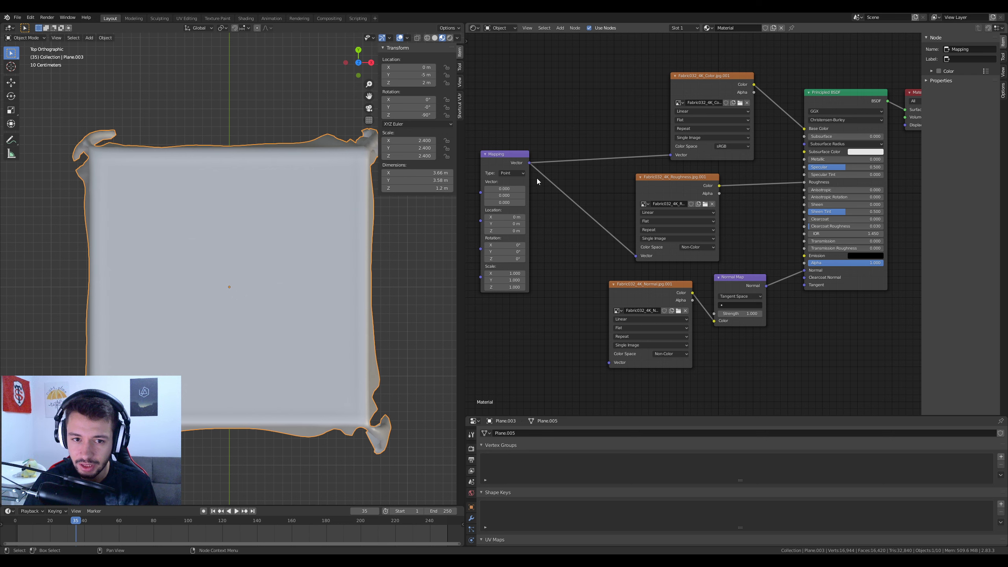
{"action": "left_click_drag", "start_coordinate": [530, 163], "coordinate": [609, 363]}
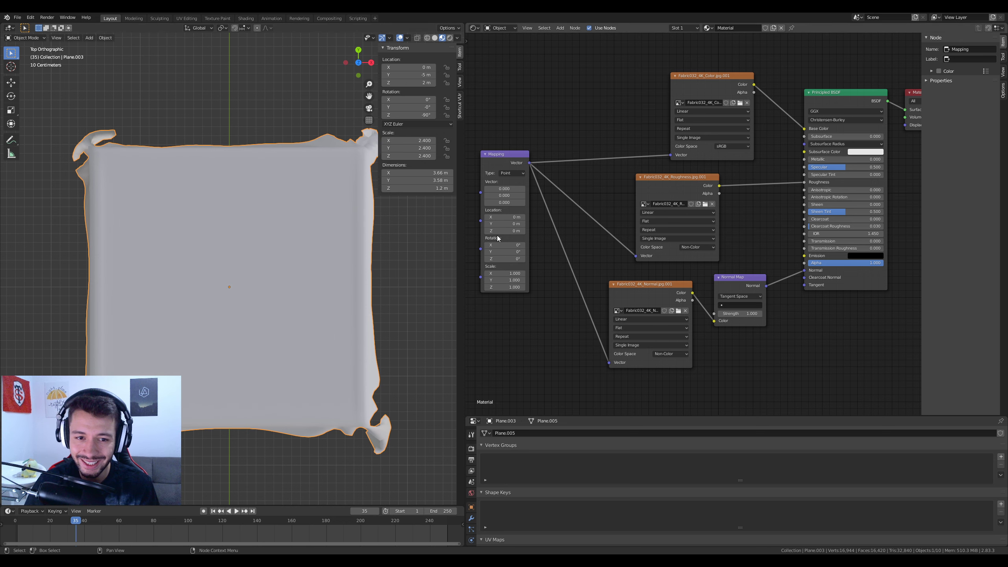
{"action": "middle_click_drag", "start_coordinate": [494, 197], "coordinate": [628, 204]}
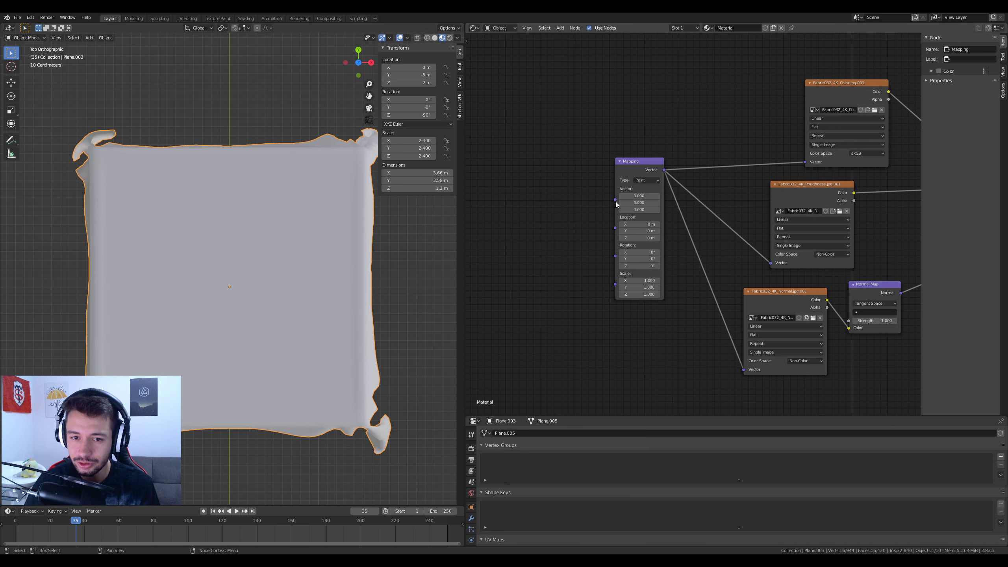
{"action": "left_click_drag", "start_coordinate": [615, 199], "coordinate": [557, 216]}
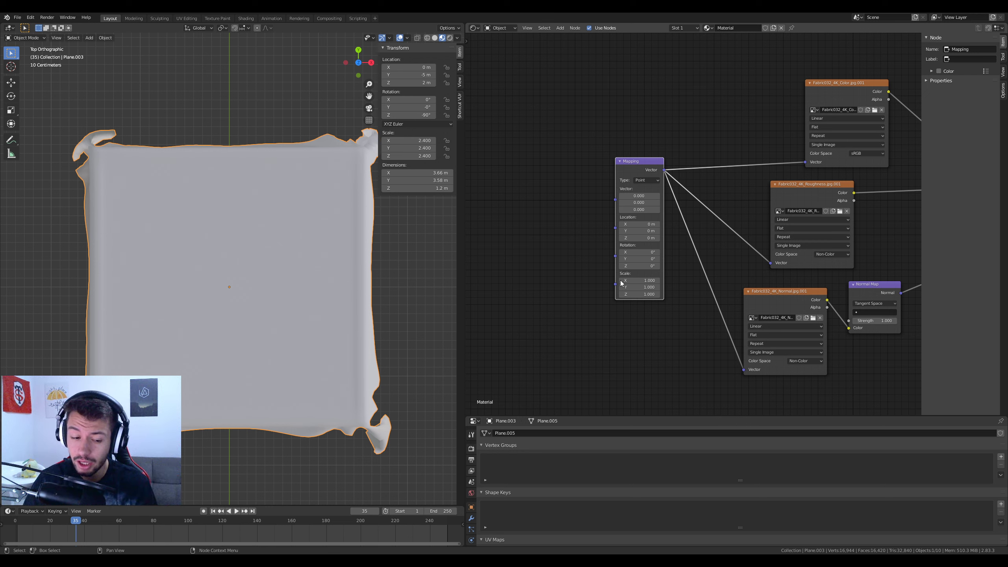
Add a UV Map node set to Tissu, feeding the Mapping node's Vector input
{"action": "key", "text": "shift+a"}
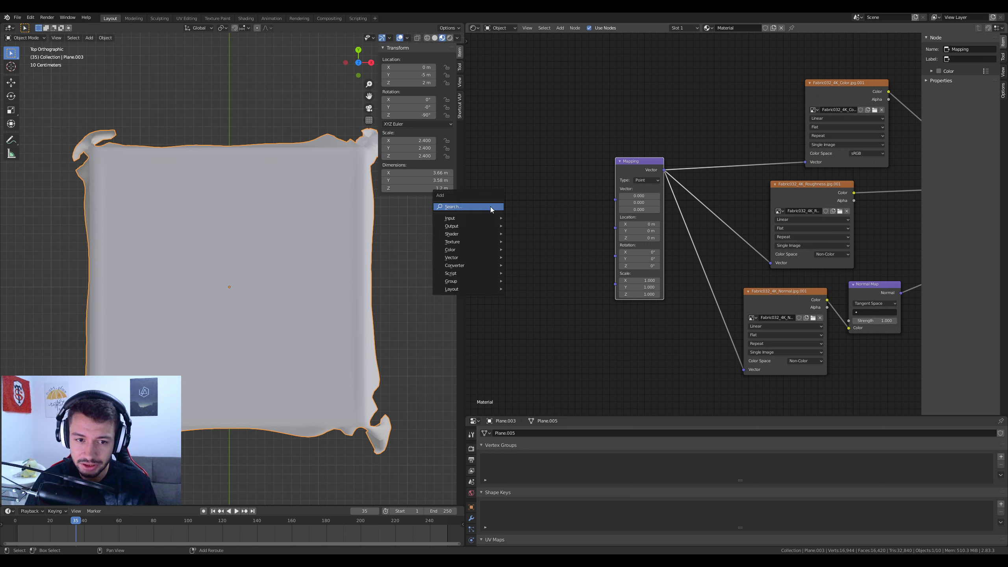
{"action": "left_click", "coordinate": [490, 206]}
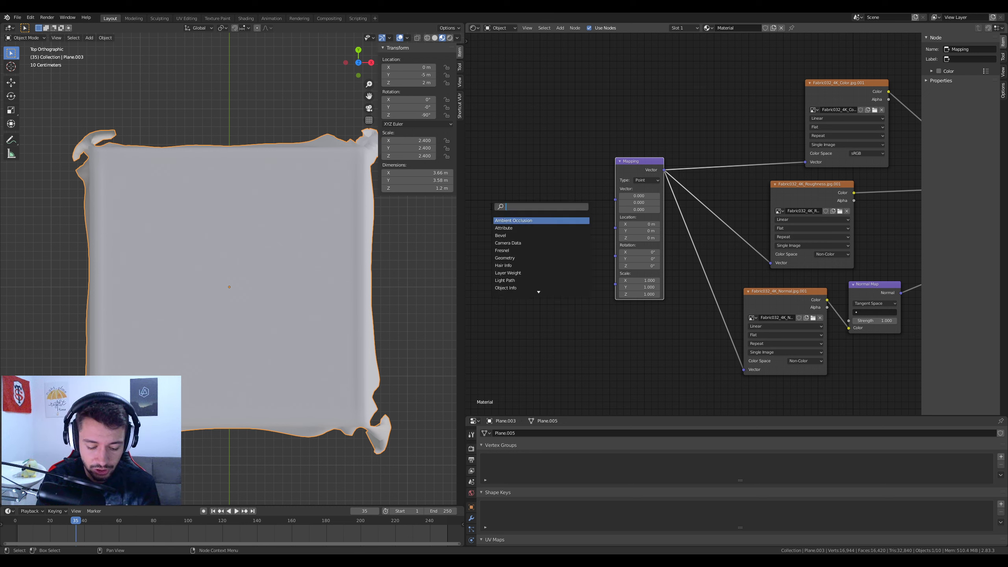
{"action": "type", "text": "uv"}
{"action": "left_click", "coordinate": [513, 221]}
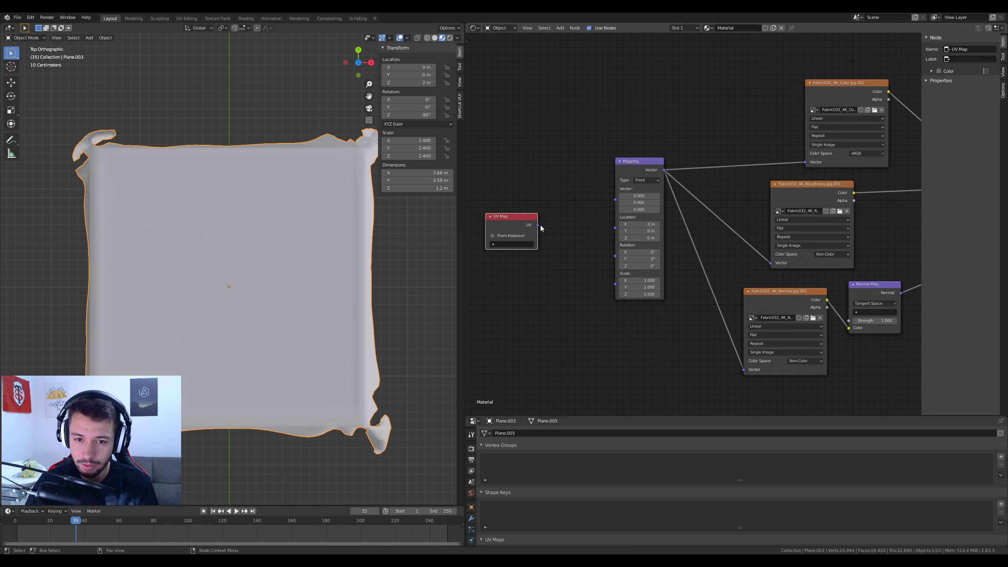
{"action": "left_click_drag", "start_coordinate": [538, 226], "coordinate": [615, 199]}
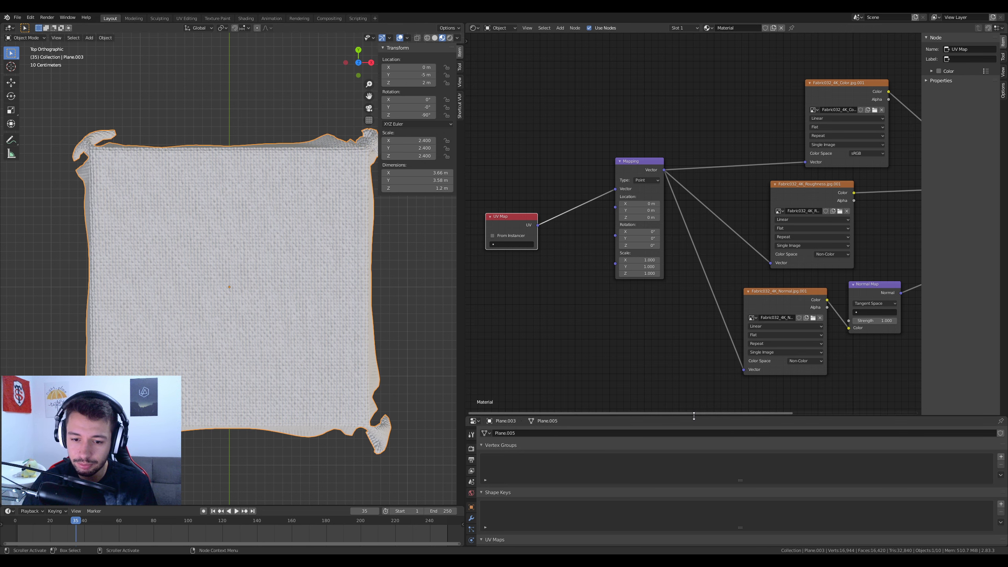
{"action": "left_click_drag", "start_coordinate": [688, 417], "coordinate": [689, 314]}
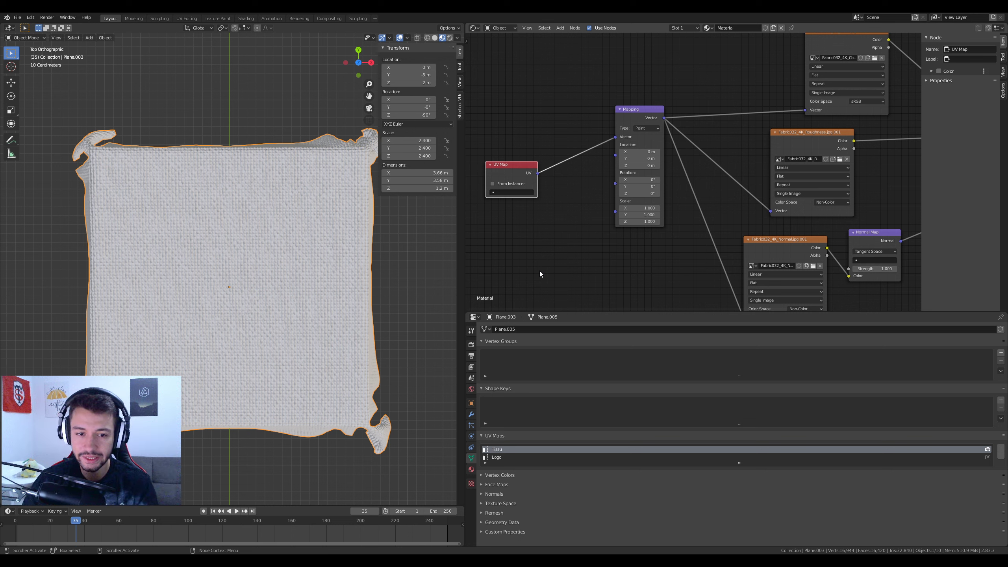
{"action": "left_click", "coordinate": [495, 209]}
Set the Mapping node's X and Y scale to 2
{"action": "left_click_drag", "start_coordinate": [512, 164], "coordinate": [565, 131]}
{"action": "left_click_drag", "start_coordinate": [639, 208], "coordinate": [639, 215]}
{"action": "type", "text": "2"}
{"action": "key", "text": "Return"}
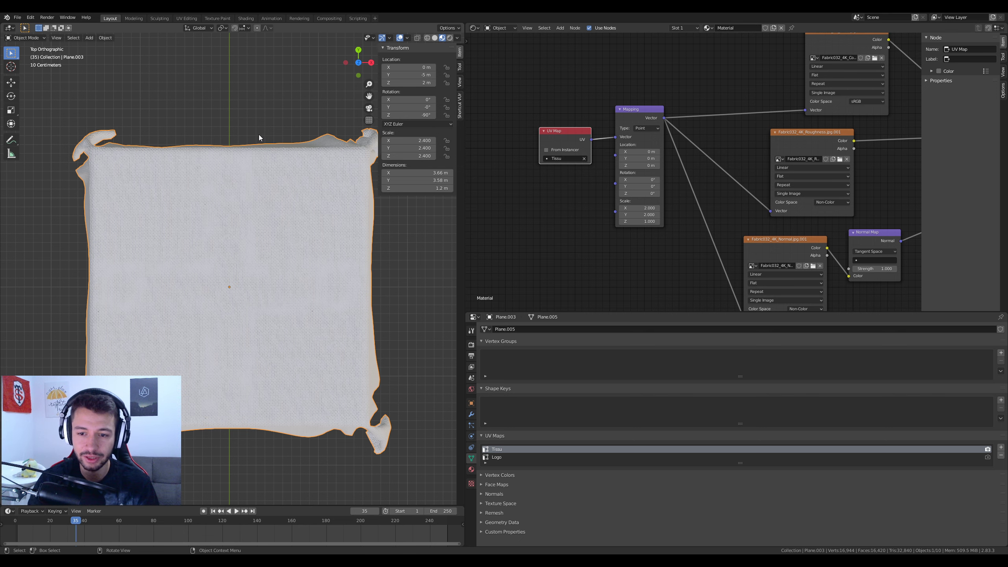
Centre the view on the cloth and enlarge the node editing area
{"action": "scroll", "coordinate": [283, 272], "scroll_direction": "up", "scroll_amount": 3}
{"action": "scroll", "coordinate": [283, 272], "scroll_direction": "down", "scroll_amount": 4}
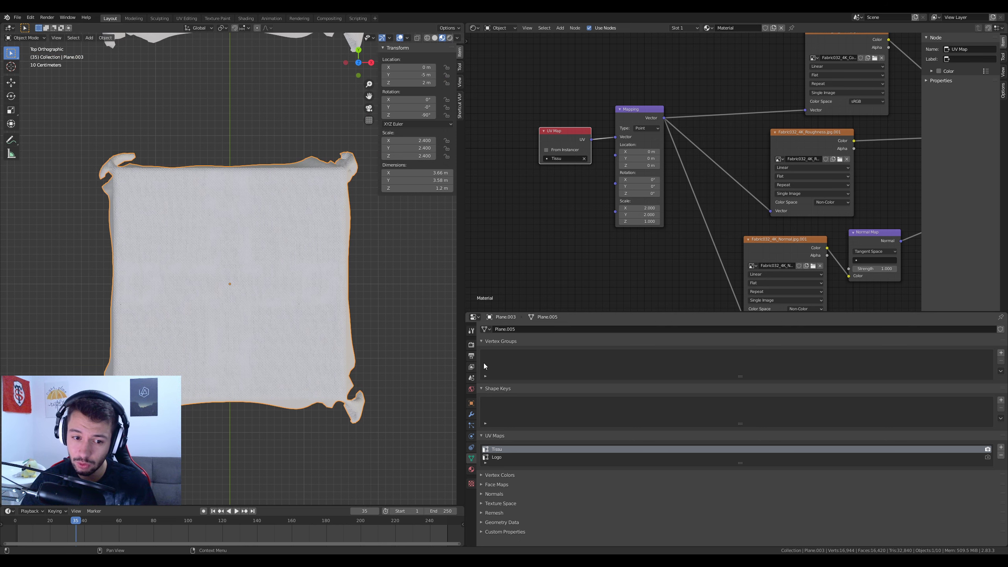
{"action": "scroll", "coordinate": [255, 249], "scroll_direction": "up", "scroll_amount": 2}
{"action": "scroll", "coordinate": [337, 238], "scroll_direction": "up", "scroll_amount": 1}
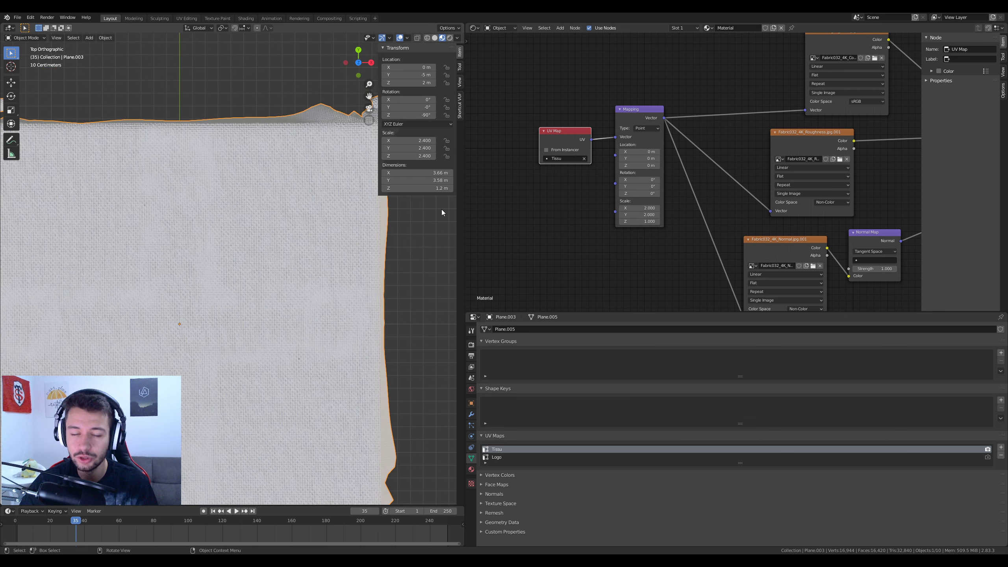
{"action": "scroll", "coordinate": [429, 223], "scroll_direction": "down", "scroll_amount": 3}
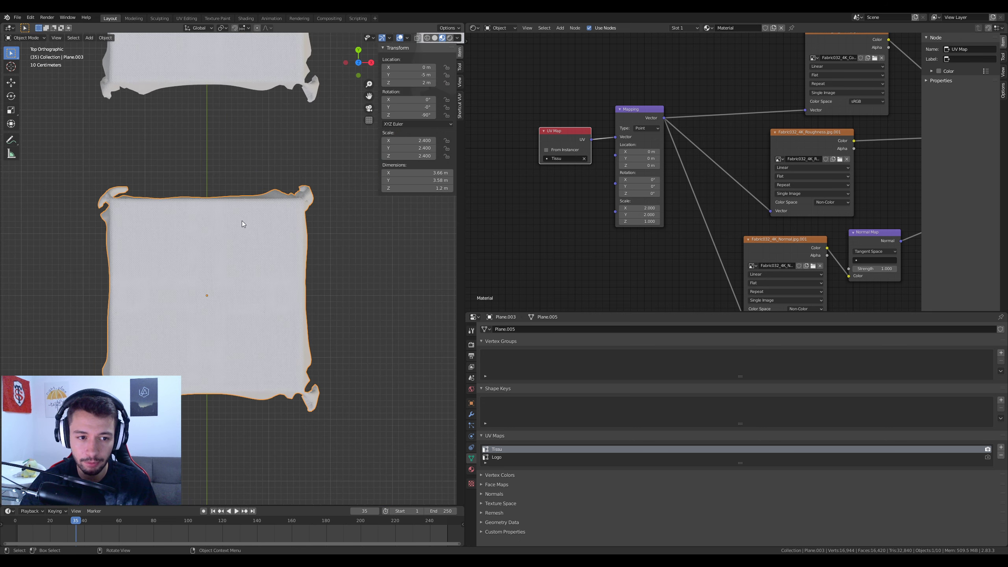
{"action": "scroll", "coordinate": [250, 212], "scroll_direction": "up", "scroll_amount": 1}
{"action": "scroll", "coordinate": [302, 238], "scroll_direction": "up", "scroll_amount": 2}
{"action": "middle_click_drag", "start_coordinate": [303, 238], "coordinate": [282, 416], "text": "shift"}
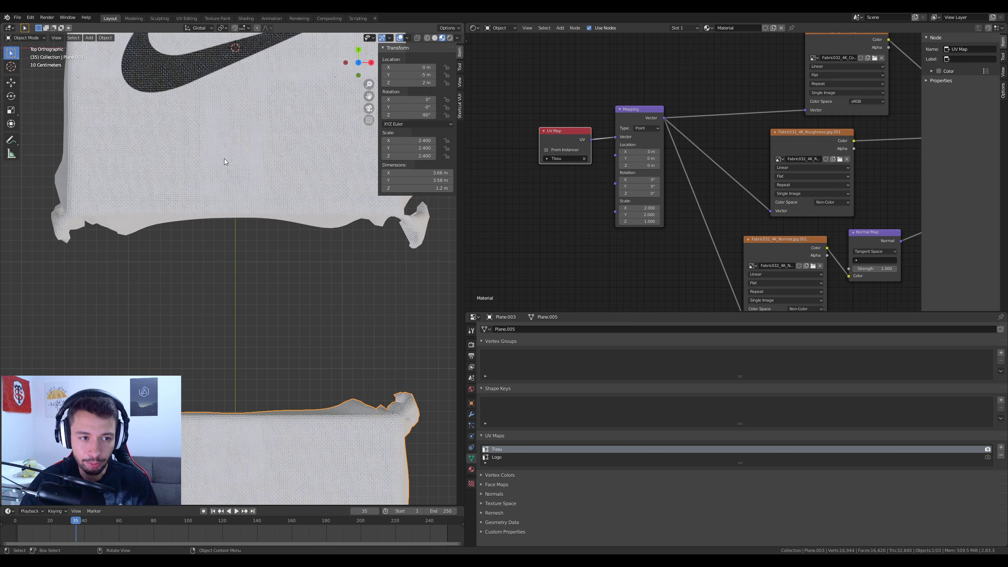
{"action": "scroll", "coordinate": [224, 158], "scroll_direction": "down", "scroll_amount": 3}
{"action": "middle_click_drag", "start_coordinate": [305, 373], "coordinate": [291, 213], "text": "shift"}
{"action": "scroll", "coordinate": [680, 197], "scroll_direction": "down", "scroll_amount": 2}
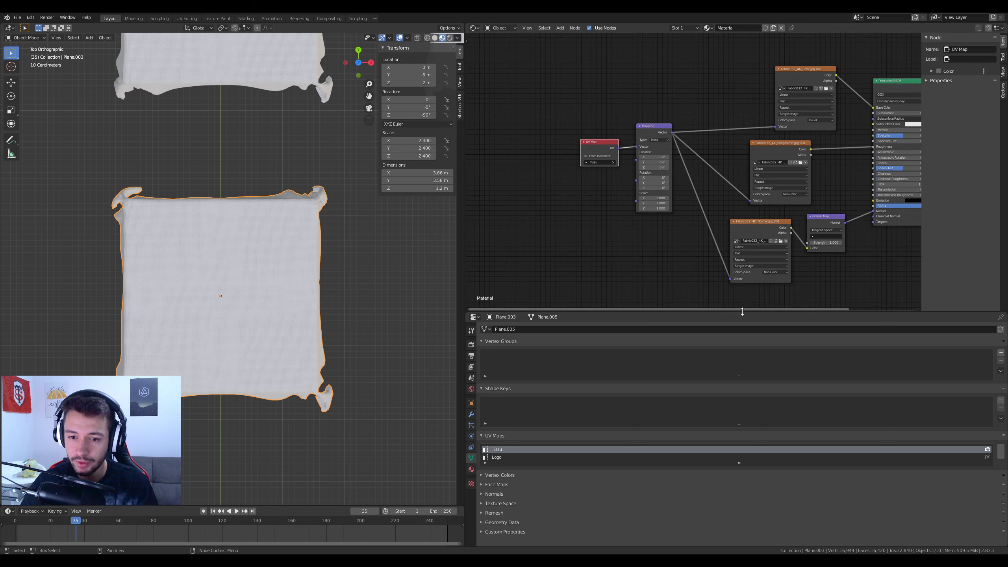
{"action": "left_click_drag", "start_coordinate": [742, 312], "coordinate": [743, 370]}
{"action": "middle_click_drag", "start_coordinate": [777, 287], "coordinate": [671, 302]}
{"action": "scroll", "coordinate": [670, 302], "scroll_direction": "down", "scroll_amount": 1}
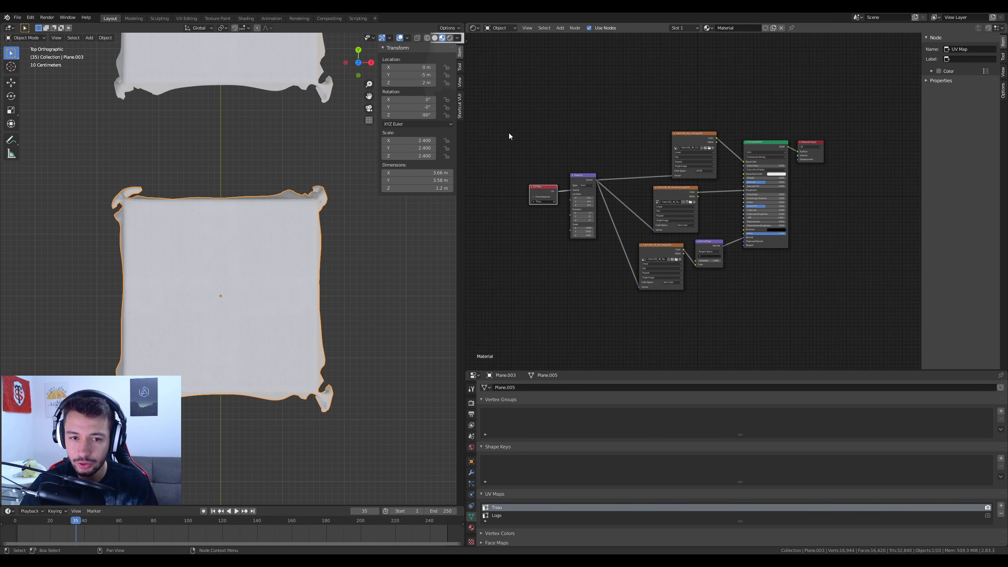
Move the fabric texture nodes left and drop a Mix node on the Base Color link
{"action": "left_click_drag", "start_coordinate": [510, 104], "coordinate": [728, 304]}
{"action": "left_click_drag", "start_coordinate": [687, 139], "coordinate": [650, 141]}
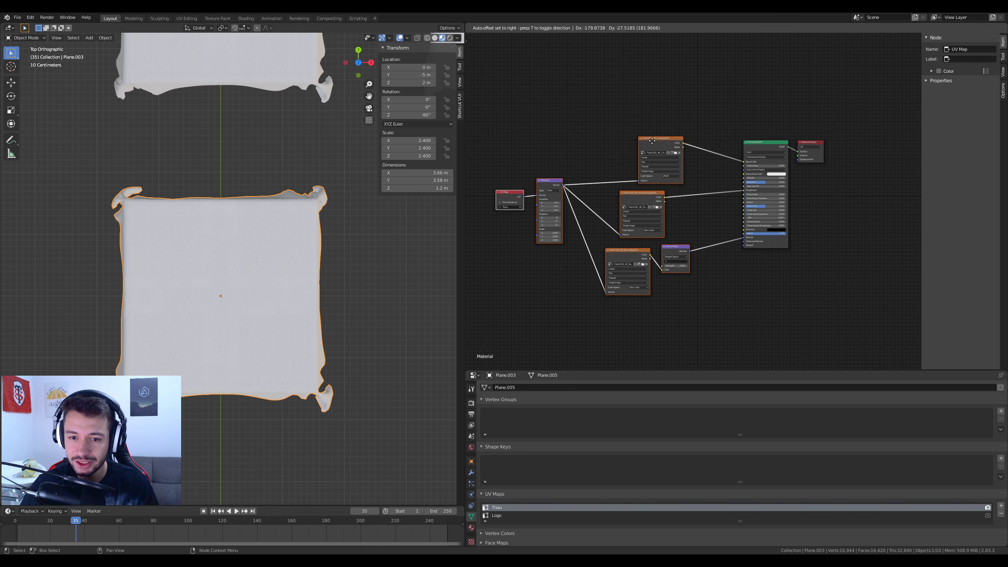
{"action": "left_click", "coordinate": [716, 124]}
{"action": "scroll", "coordinate": [670, 222], "scroll_direction": "up", "scroll_amount": 1}
{"action": "scroll", "coordinate": [672, 204], "scroll_direction": "up", "scroll_amount": 2}
{"action": "middle_click_drag", "start_coordinate": [672, 204], "coordinate": [731, 210]}
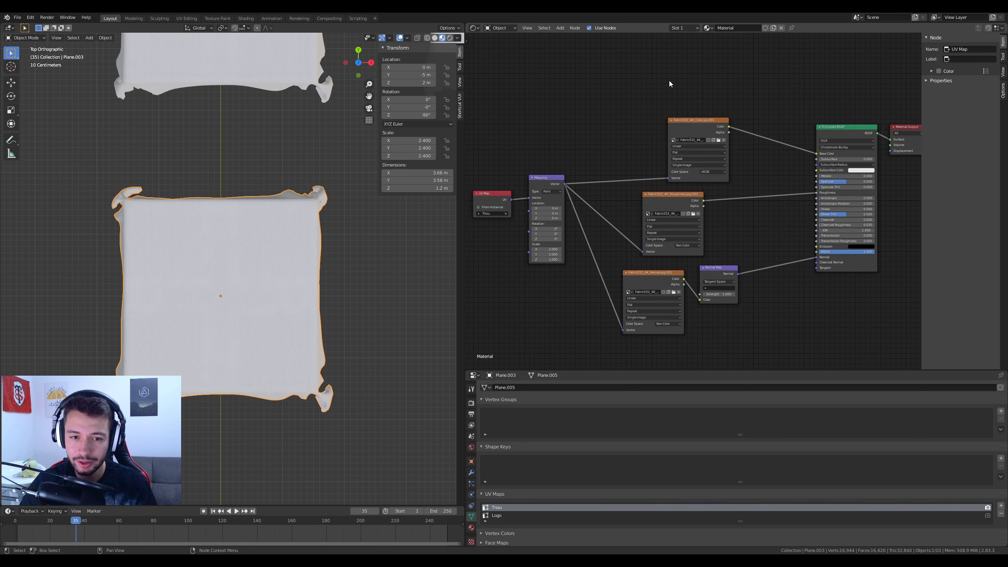
{"action": "middle_click_drag", "start_coordinate": [671, 84], "coordinate": [573, 91]}
{"action": "scroll", "coordinate": [631, 142], "scroll_direction": "up", "scroll_amount": 2}
{"action": "middle_click_drag", "start_coordinate": [631, 142], "coordinate": [629, 106]}
{"action": "key", "text": "shift+a"}
{"action": "left_click", "coordinate": [651, 238]}
Pan and zoom the node editor to bring the new Mix node into view
{"action": "scroll", "coordinate": [619, 279], "scroll_direction": "up", "scroll_amount": 2}
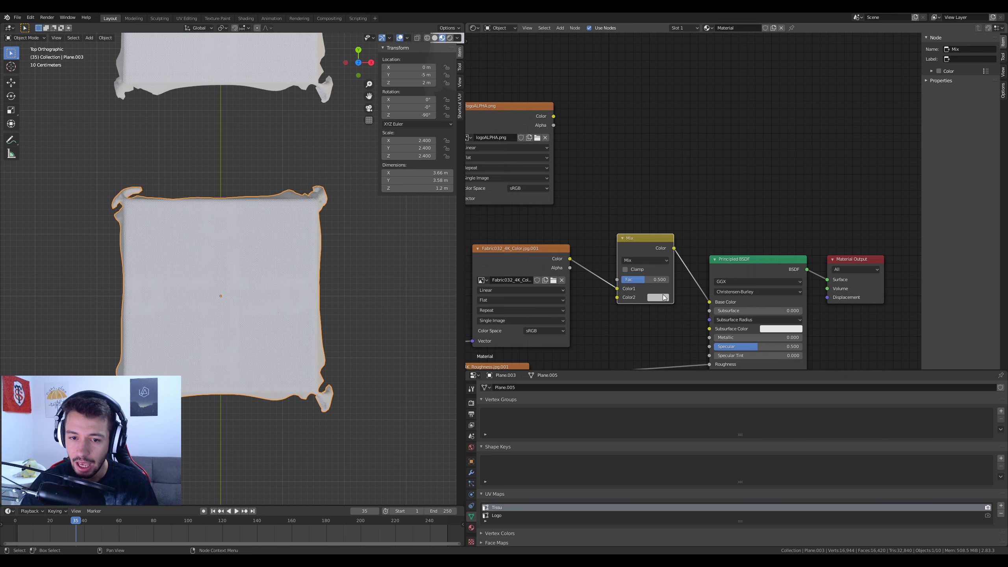
{"action": "scroll", "coordinate": [610, 356], "scroll_direction": "up", "scroll_amount": 2}
{"action": "middle_click_drag", "start_coordinate": [610, 356], "coordinate": [655, 268]}
{"action": "left_click_drag", "start_coordinate": [627, 201], "coordinate": [648, 258]}
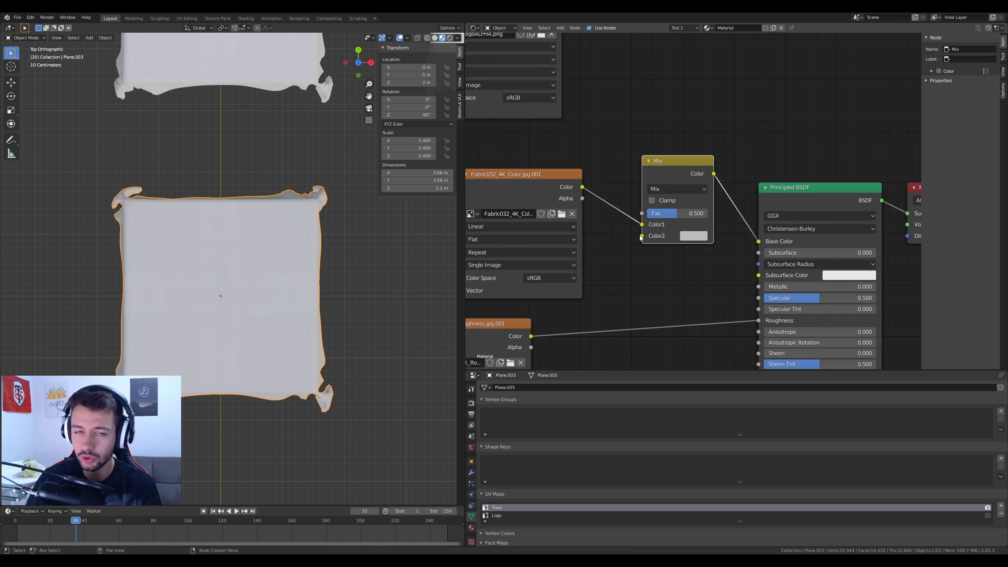
Set the Mix node's Color2 to black
{"action": "left_click", "coordinate": [695, 236]}
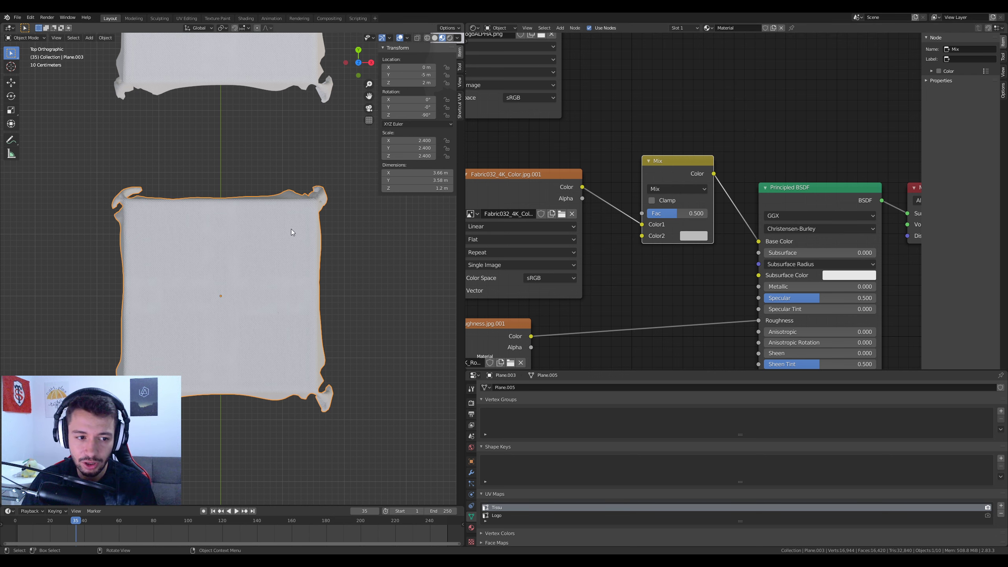
{"action": "left_click", "coordinate": [699, 236]}
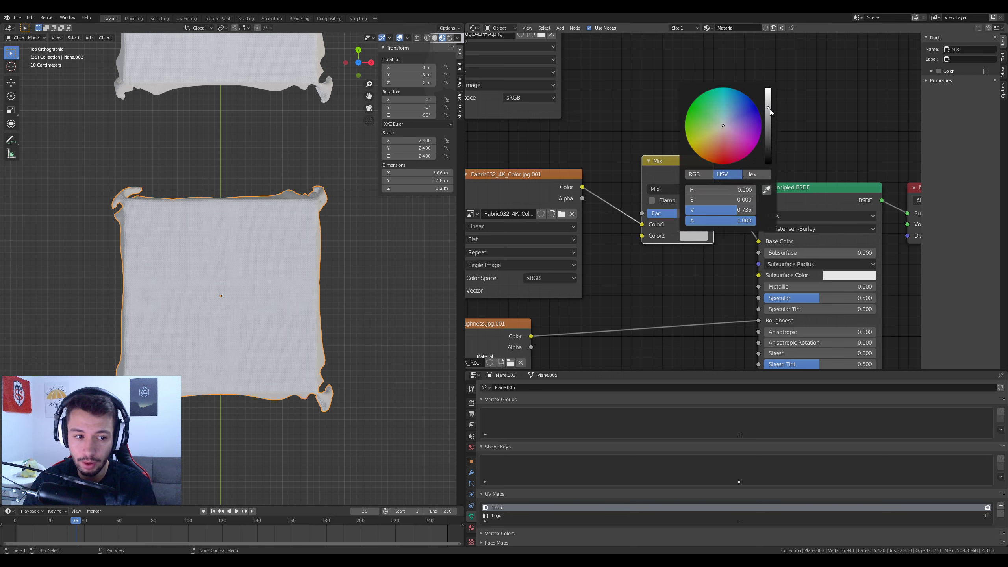
{"action": "left_click_drag", "start_coordinate": [770, 112], "coordinate": [769, 162]}
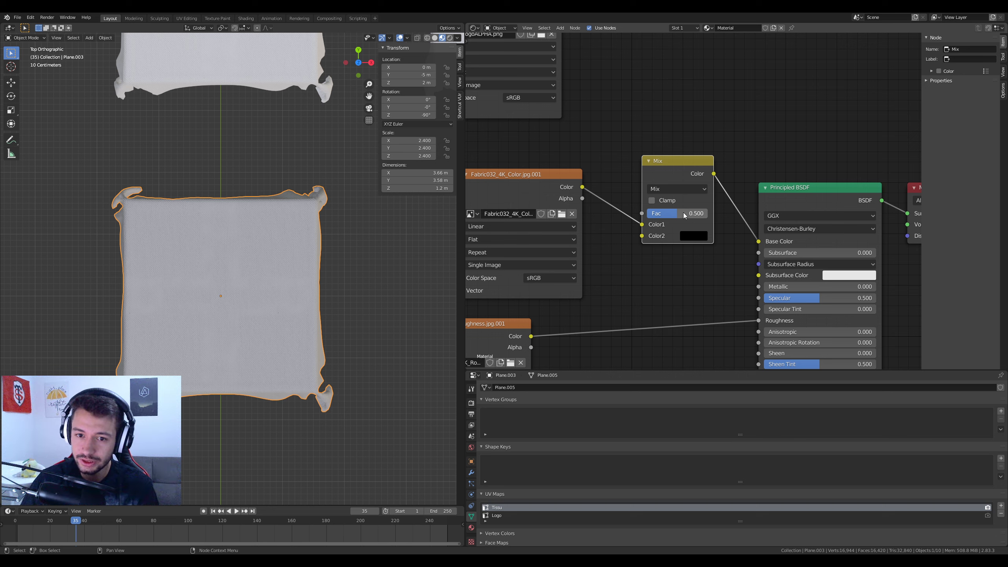
Test the Mix Fac at 0 and 1, then set it back to 0.5
{"action": "left_click_drag", "start_coordinate": [684, 213], "coordinate": [651, 214]}
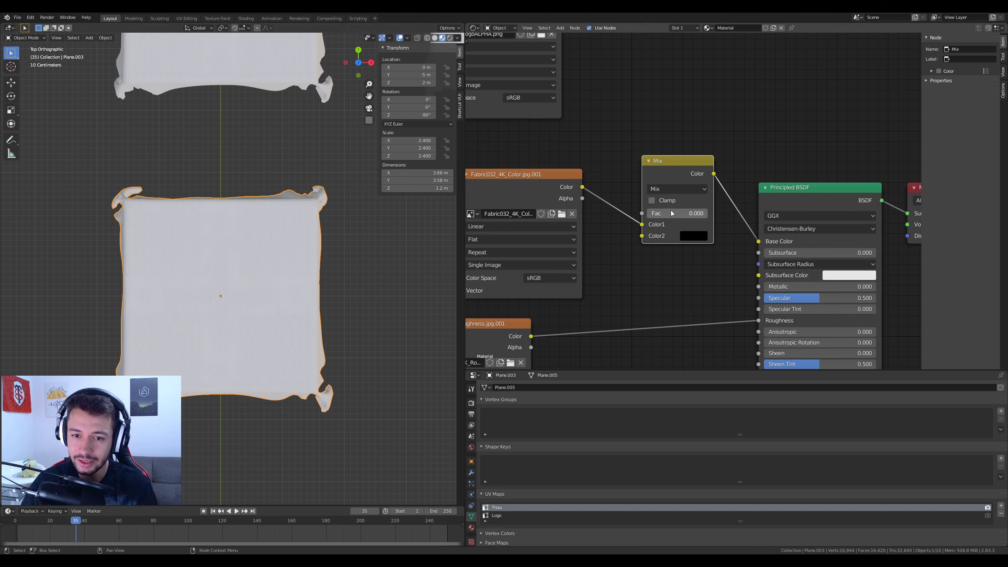
{"action": "left_click_drag", "start_coordinate": [671, 213], "coordinate": [709, 213]}
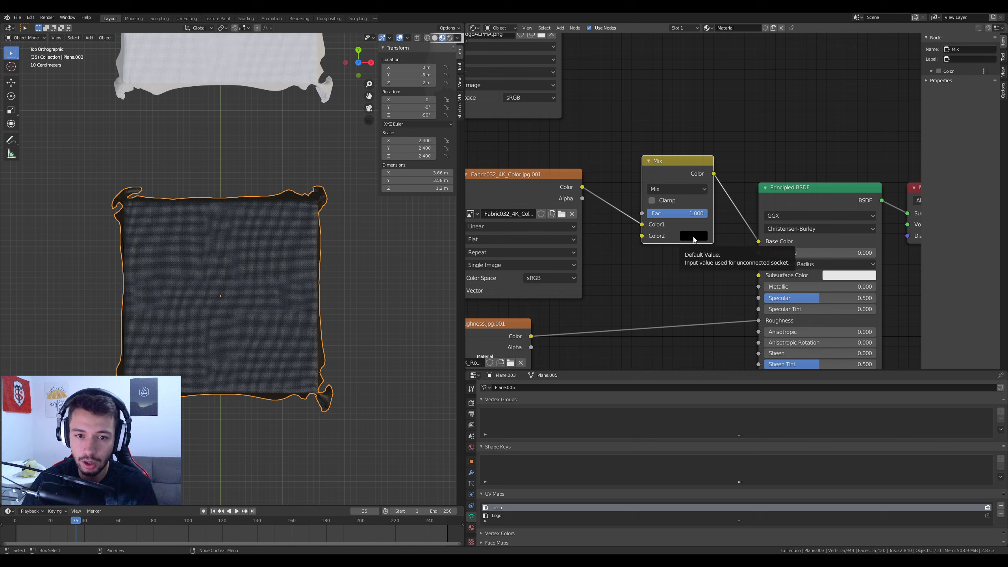
{"action": "mouse_move", "coordinate": [519, 174]}
{"action": "left_mouse_down"}
{"action": "mouse_move", "coordinate": [525, 153]}
{"action": "mouse_move", "coordinate": [530, 170]}
{"action": "left_mouse_up"}
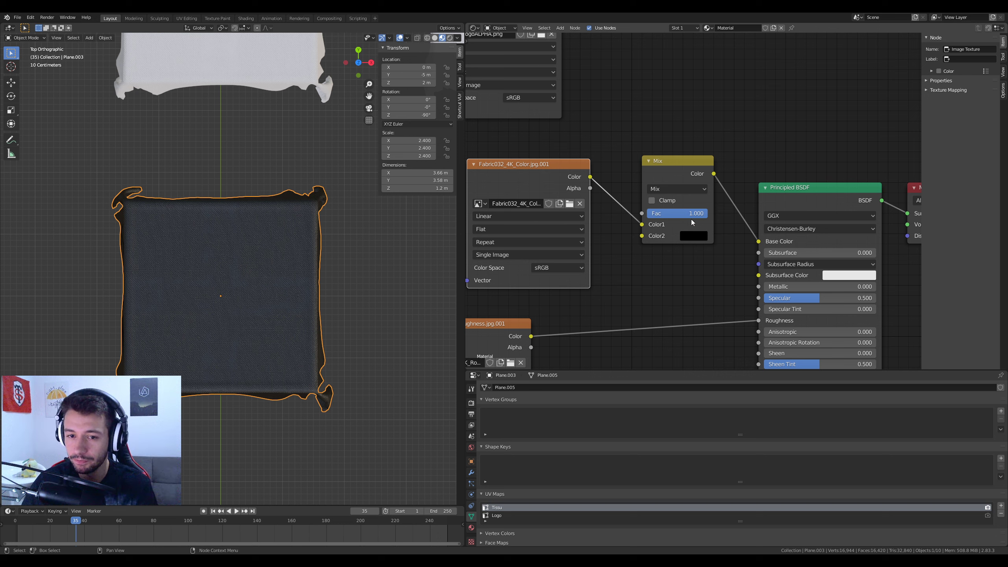
{"action": "left_click", "coordinate": [676, 214]}
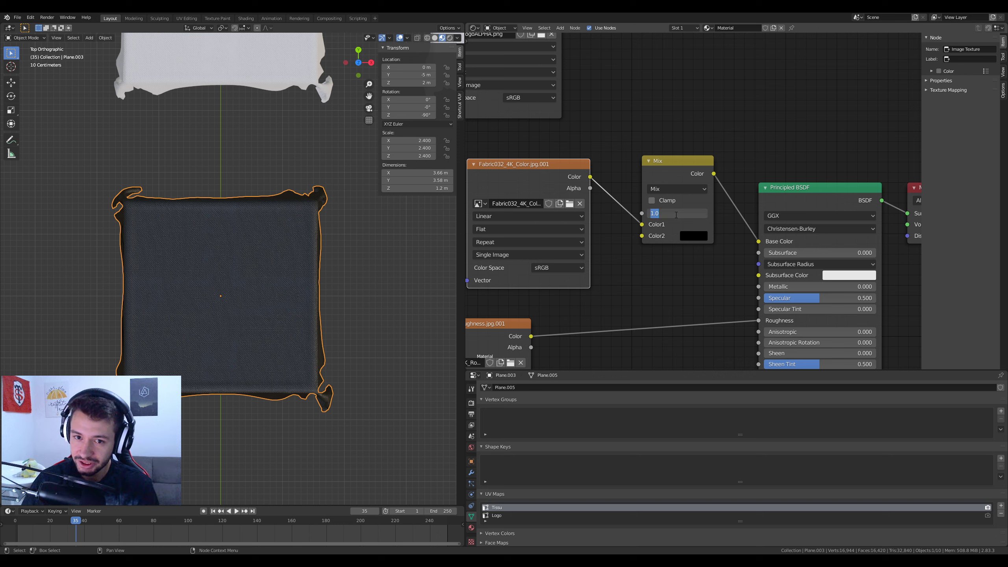
{"action": "type", "text": "0.5"}
{"action": "key", "text": "Return"}
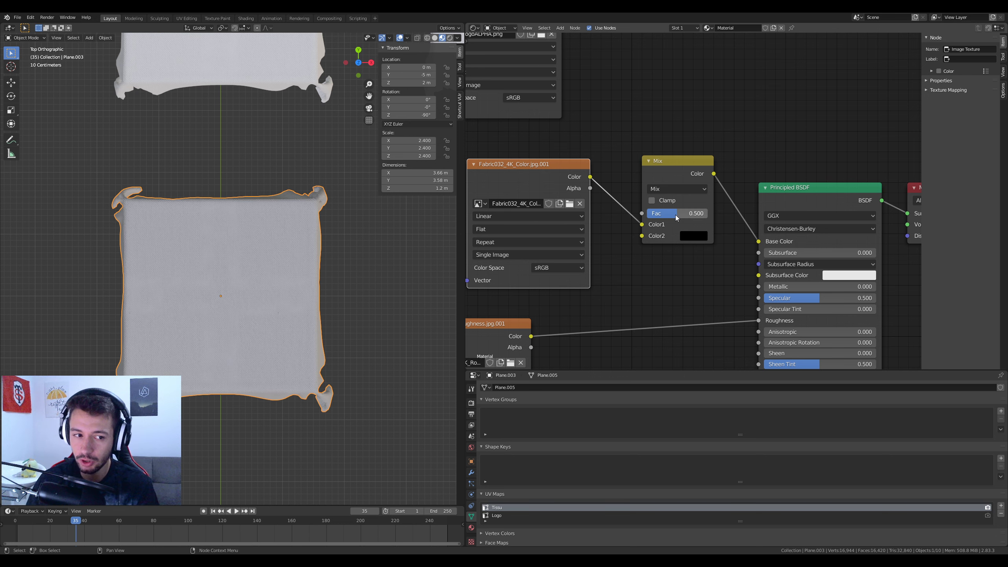
{"action": "middle_click_drag", "start_coordinate": [676, 215], "coordinate": [709, 225]}
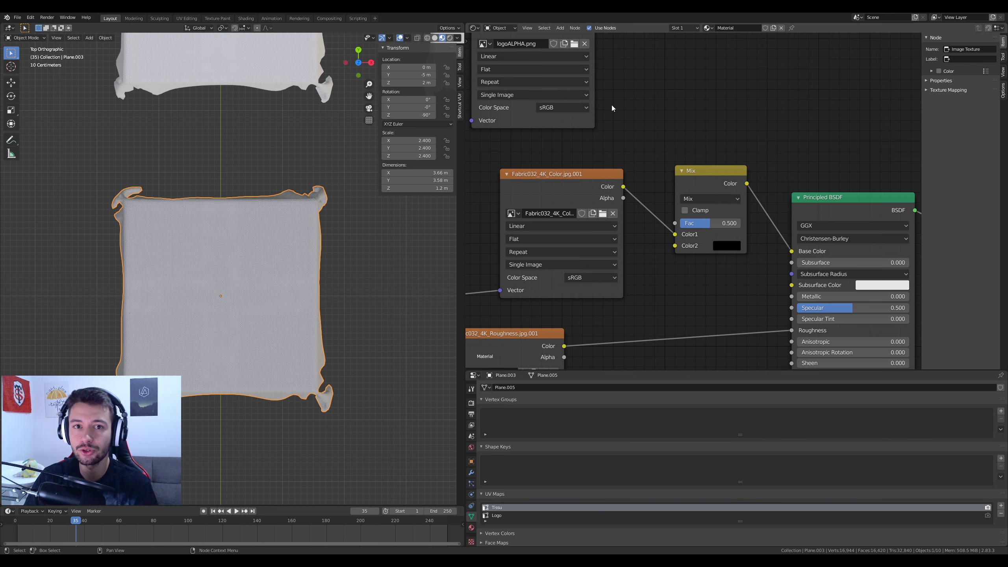
Switch the logoALPHA.png Image Texture's Color Space to Non-Color
{"action": "middle_click_drag", "start_coordinate": [593, 50], "coordinate": [605, 115]}
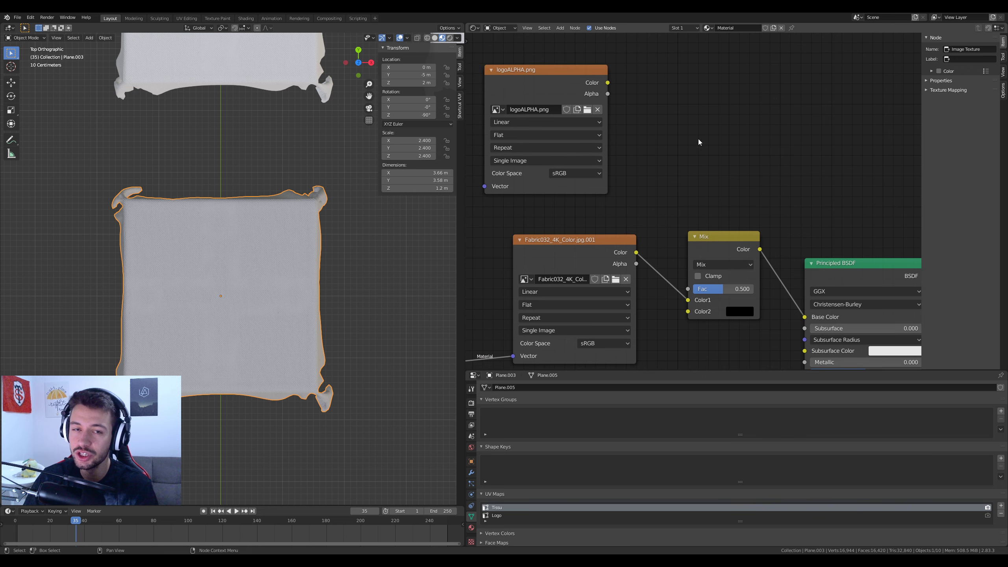
{"action": "scroll", "coordinate": [687, 231], "scroll_direction": "down", "scroll_amount": 2, "text": "shift"}
{"action": "left_click_drag", "start_coordinate": [687, 259], "coordinate": [646, 150]}
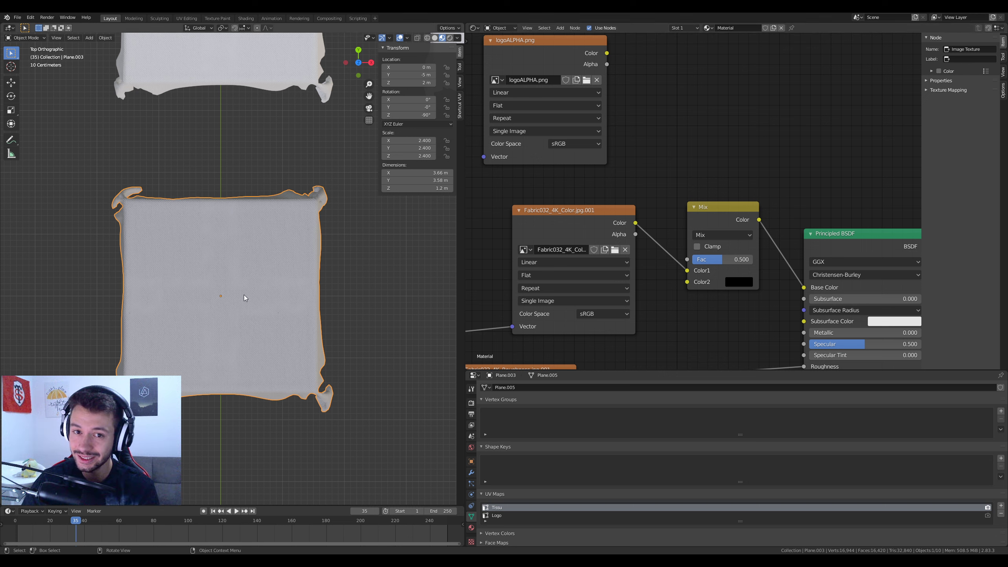
{"action": "middle_click_drag", "start_coordinate": [624, 97], "coordinate": [654, 129]}
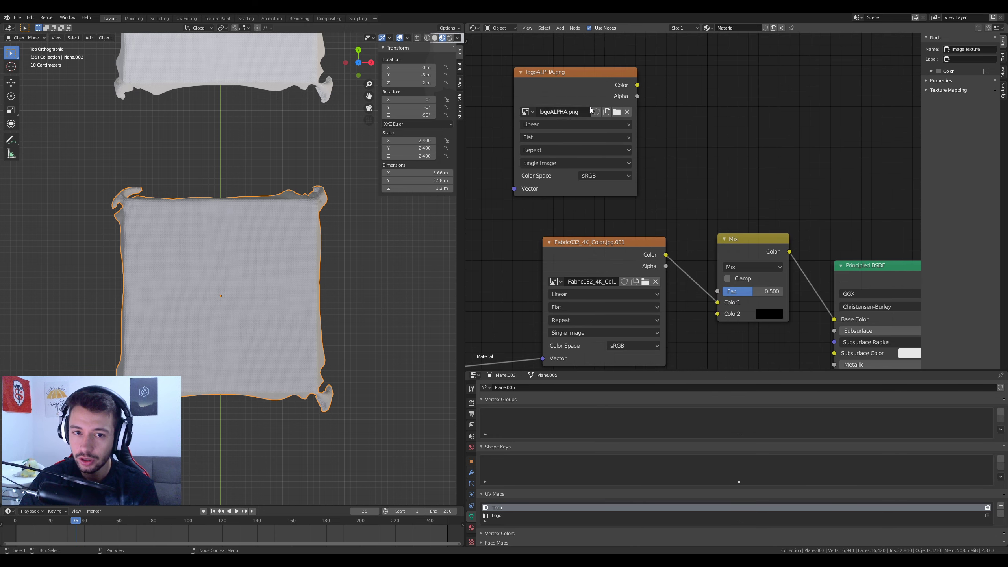
{"action": "left_click", "coordinate": [599, 177]}
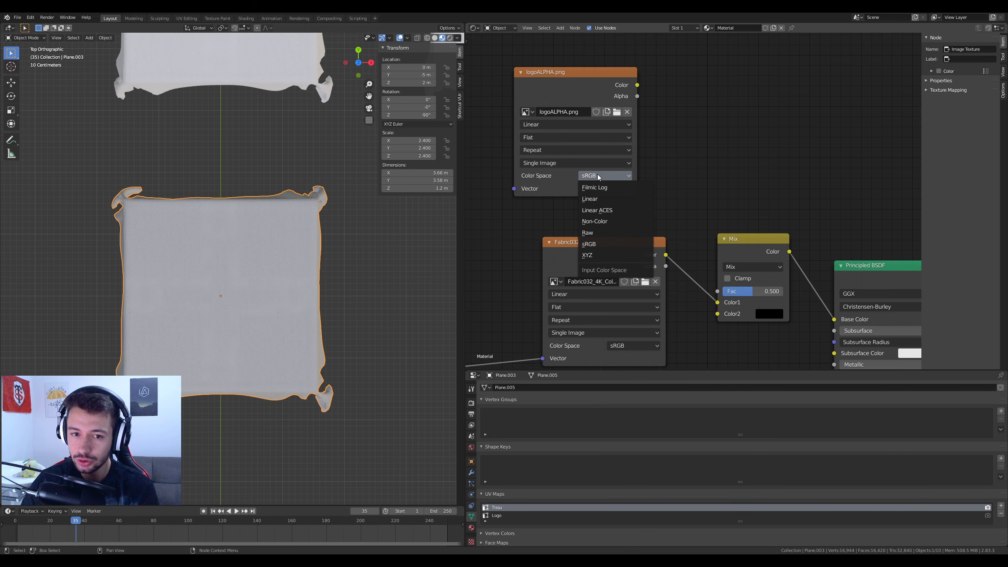
{"action": "left_click", "coordinate": [603, 225]}
Connect the logoALPHA Alpha output to the Mix node's Fac input
{"action": "left_click_drag", "start_coordinate": [637, 96], "coordinate": [717, 291]}
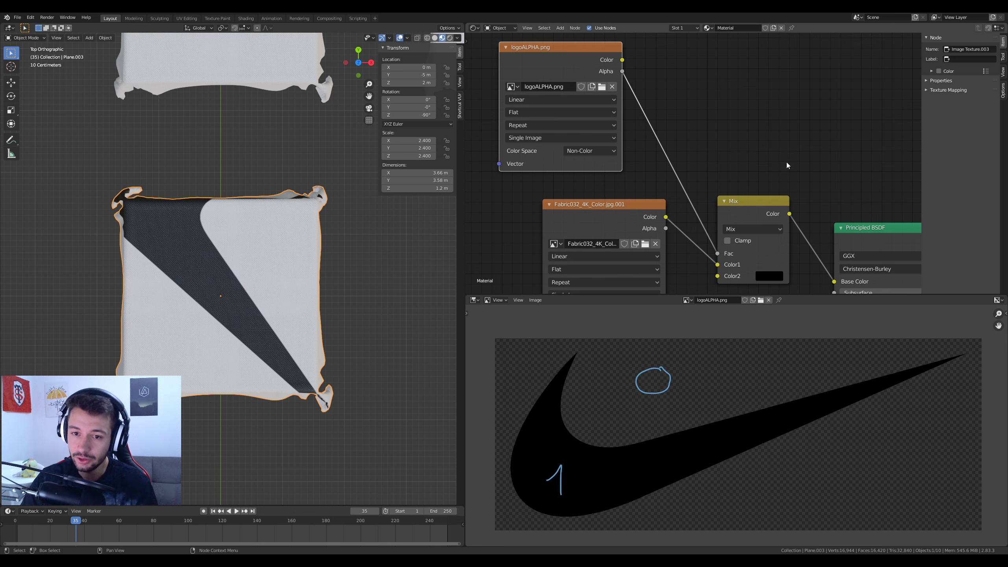
{"action": "scroll", "coordinate": [788, 166], "scroll_direction": "down", "scroll_amount": 3}
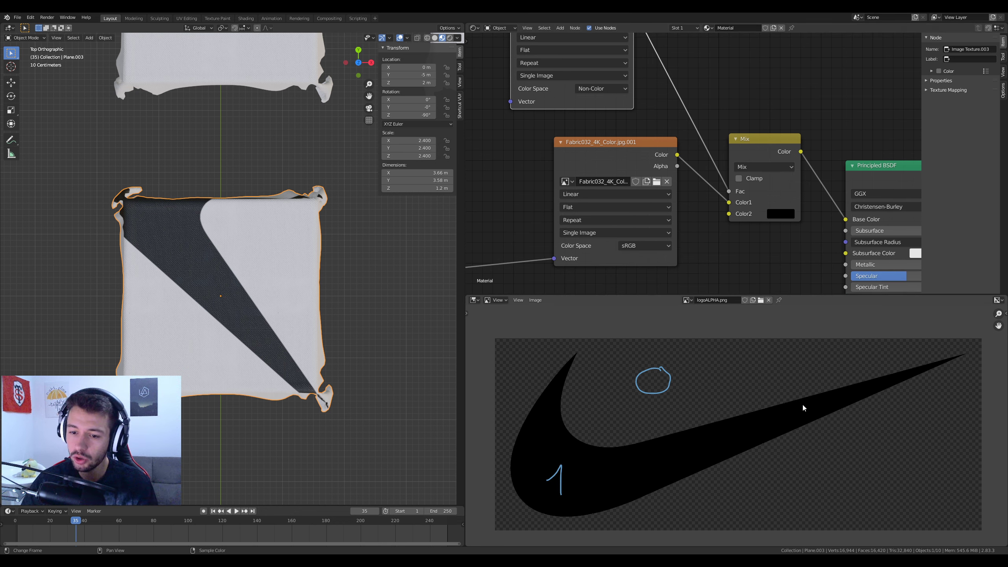
{"action": "left_click", "coordinate": [781, 215]}
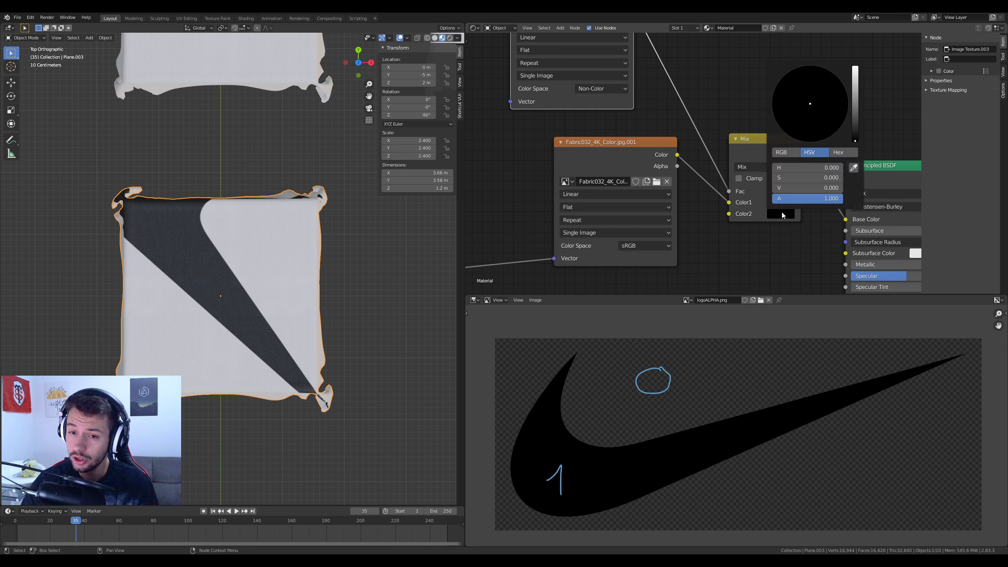
{"action": "left_click_drag", "start_coordinate": [856, 137], "coordinate": [855, 70]}
{"action": "left_click", "coordinate": [808, 142]}
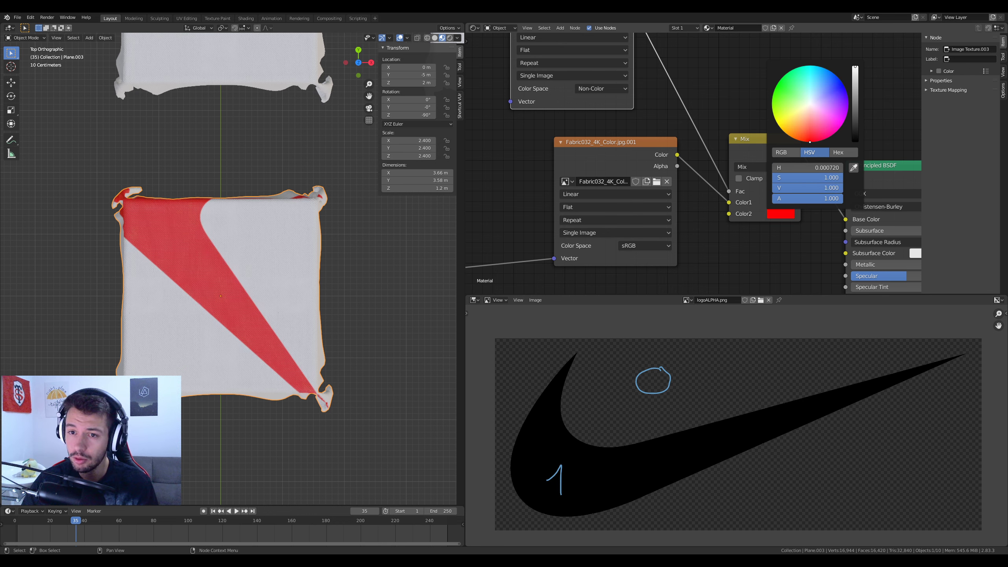
{"action": "mouse_move", "coordinate": [807, 142]}
{"action": "left_mouse_down"}
{"action": "mouse_move", "coordinate": [772, 105]}
{"action": "mouse_move", "coordinate": [848, 97]}
{"action": "mouse_move", "coordinate": [821, 90]}
{"action": "mouse_move", "coordinate": [836, 127]}
{"action": "mouse_move", "coordinate": [790, 102]}
{"action": "left_mouse_up"}
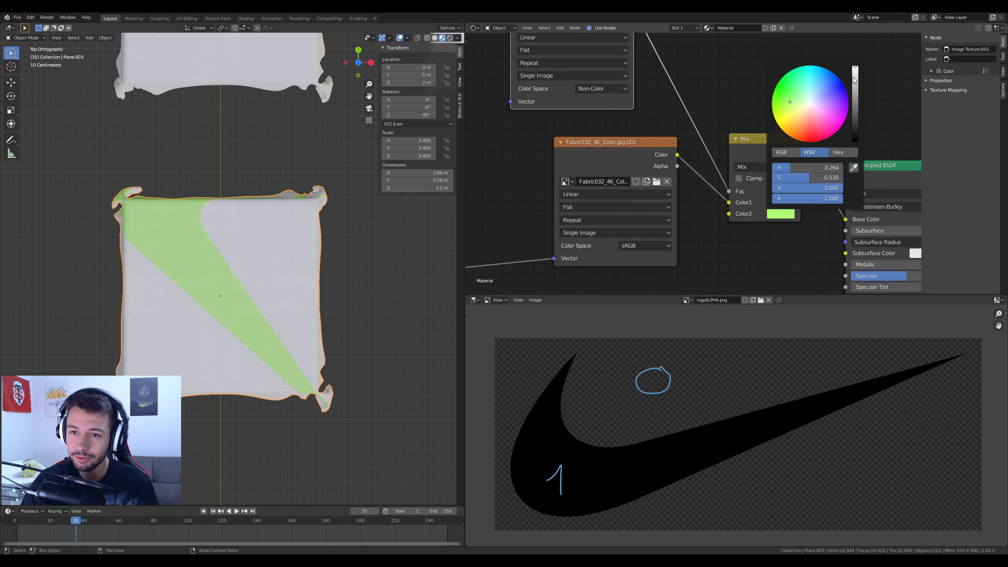
{"action": "left_click_drag", "start_coordinate": [859, 74], "coordinate": [856, 147]}
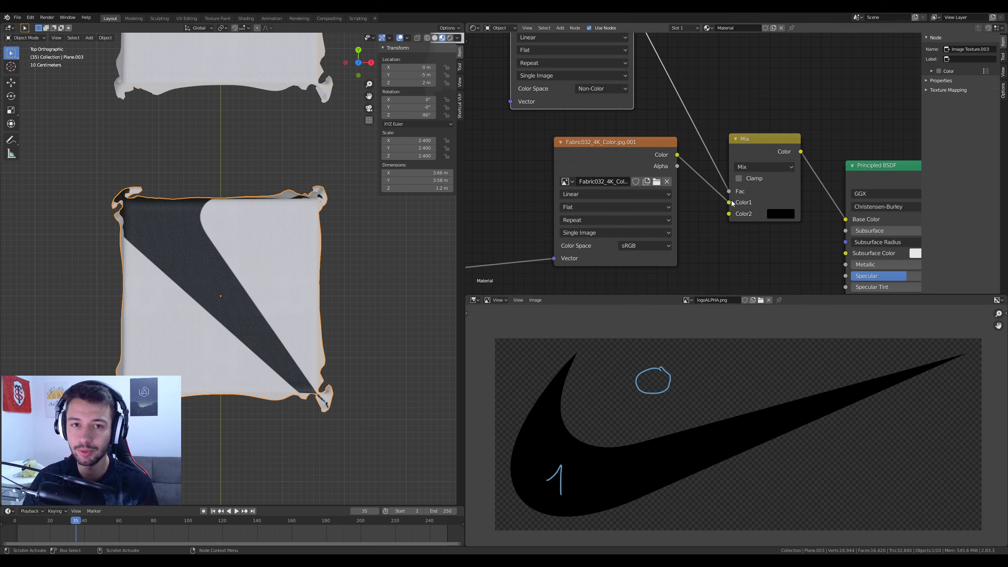
{"action": "left_click", "coordinate": [474, 300]}
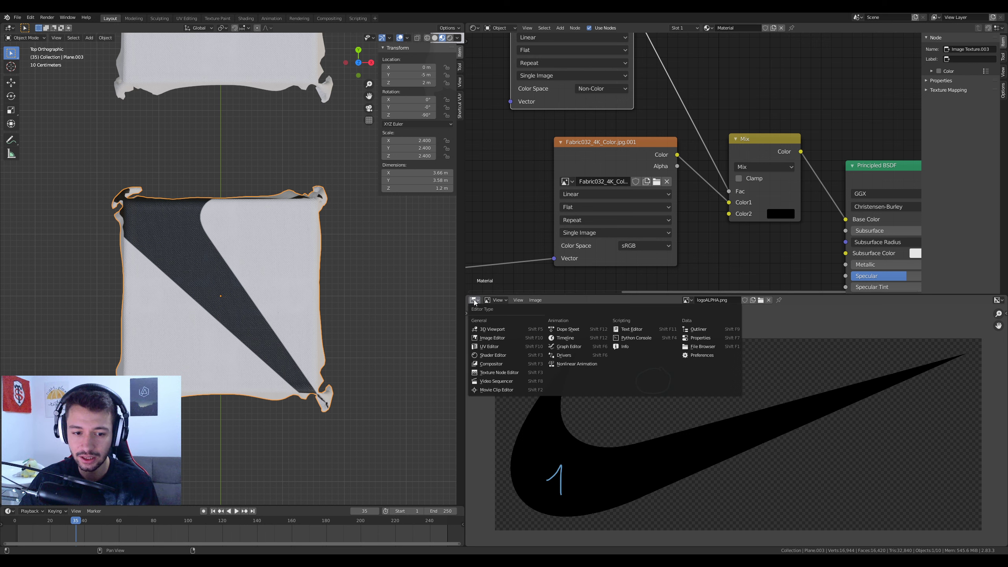
{"action": "left_click", "coordinate": [699, 338]}
{"action": "scroll", "coordinate": [224, 279], "scroll_direction": "down", "scroll_amount": 4}
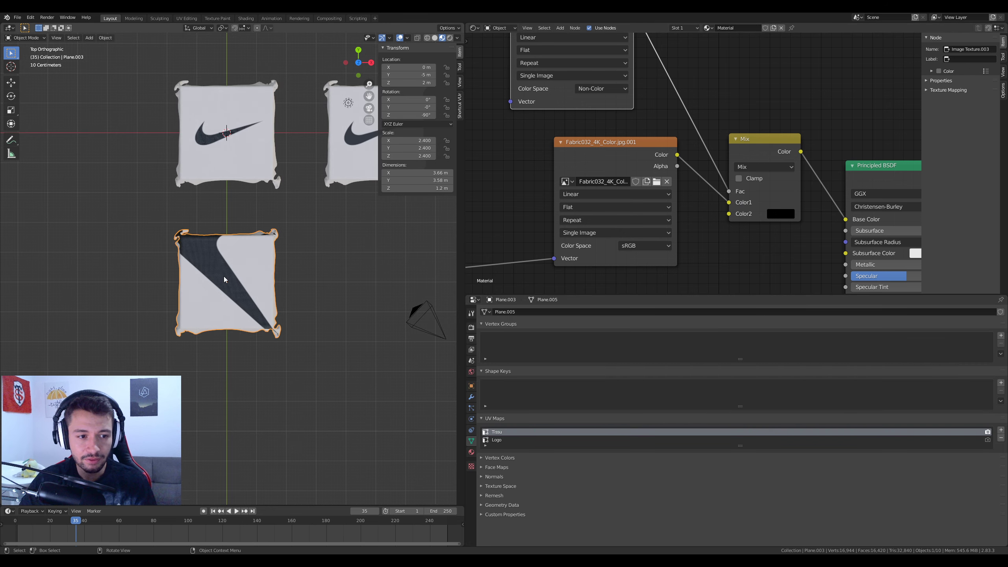
{"action": "scroll", "coordinate": [239, 287], "scroll_direction": "up", "scroll_amount": 3}
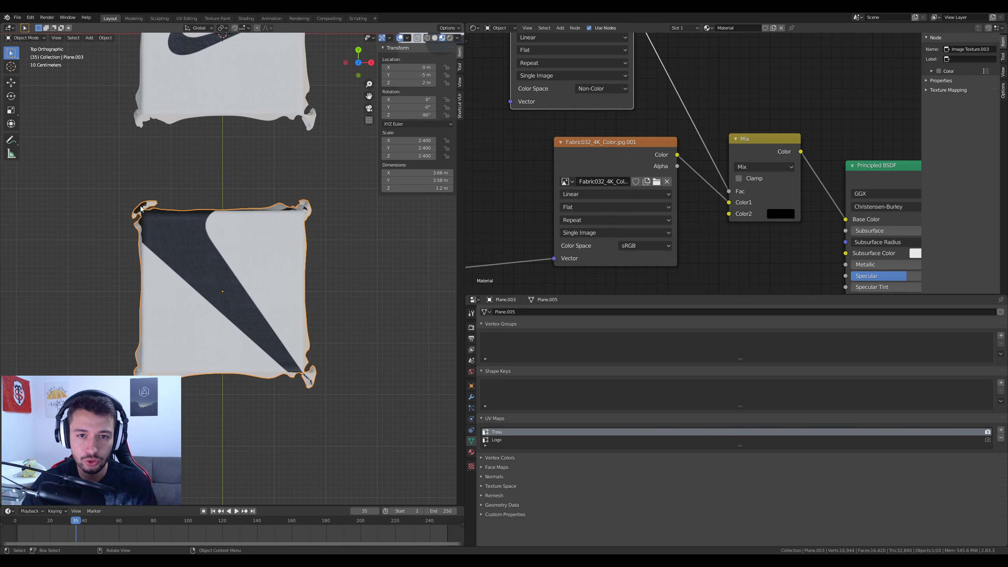
{"action": "left_click", "coordinate": [474, 28]}
{"action": "left_click", "coordinate": [493, 66]}
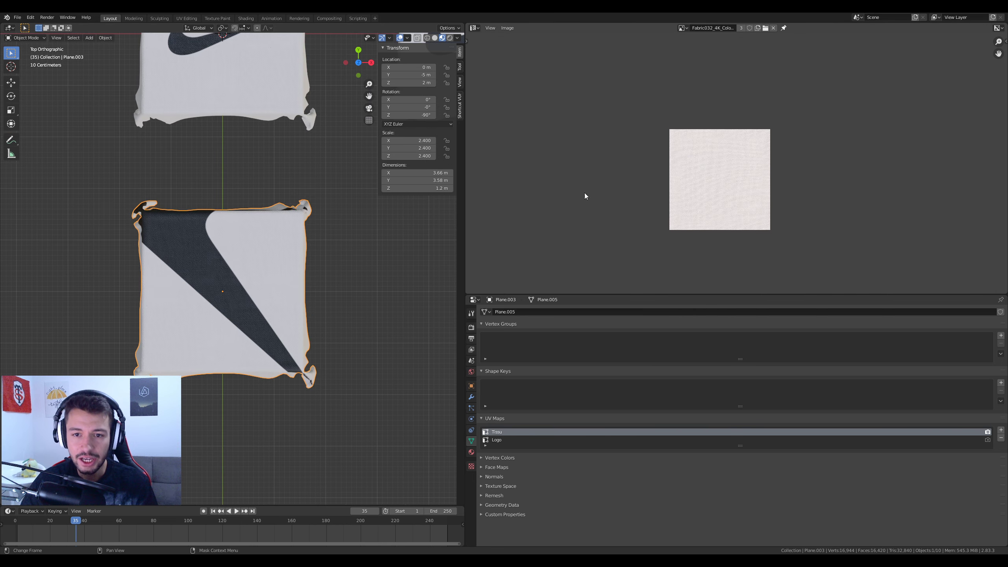
{"action": "left_click", "coordinate": [683, 28]}
{"action": "left_click", "coordinate": [699, 40]}
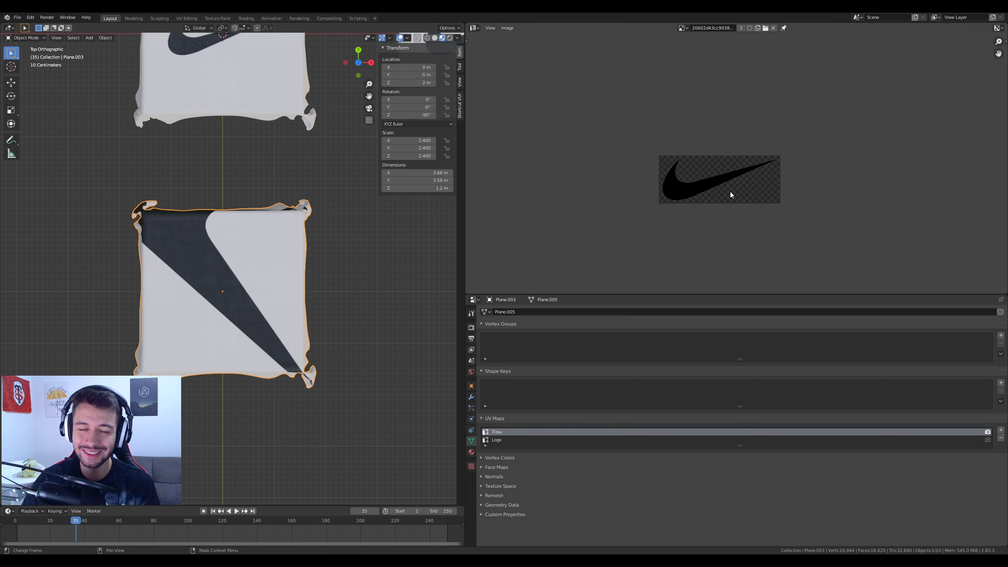
{"action": "scroll", "coordinate": [719, 153], "scroll_direction": "up", "scroll_amount": 2}
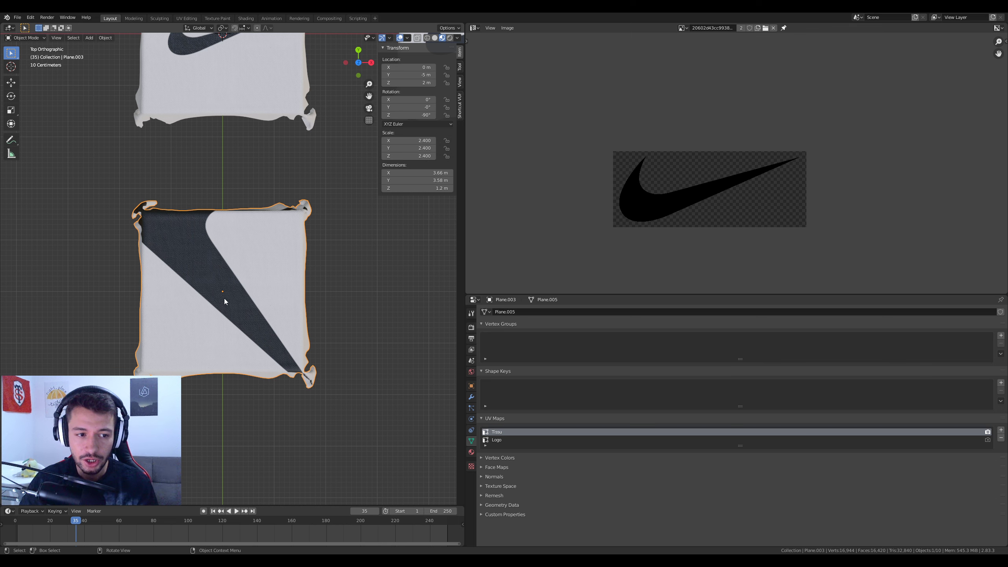
Make Logo the cloth's active UV map in Edit Mode, then return to Object Mode
{"action": "key", "text": "Tab"}
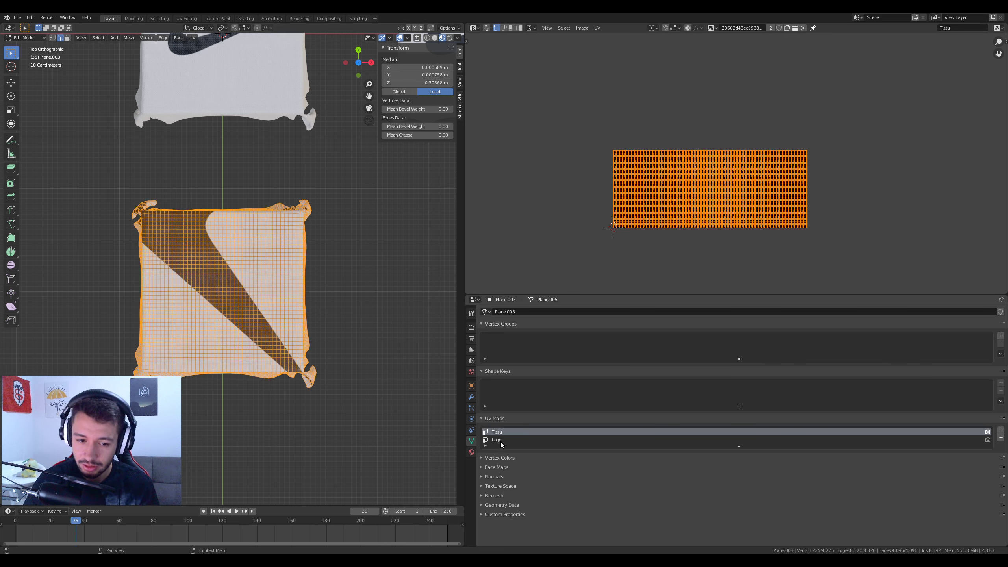
{"action": "left_click", "coordinate": [496, 441]}
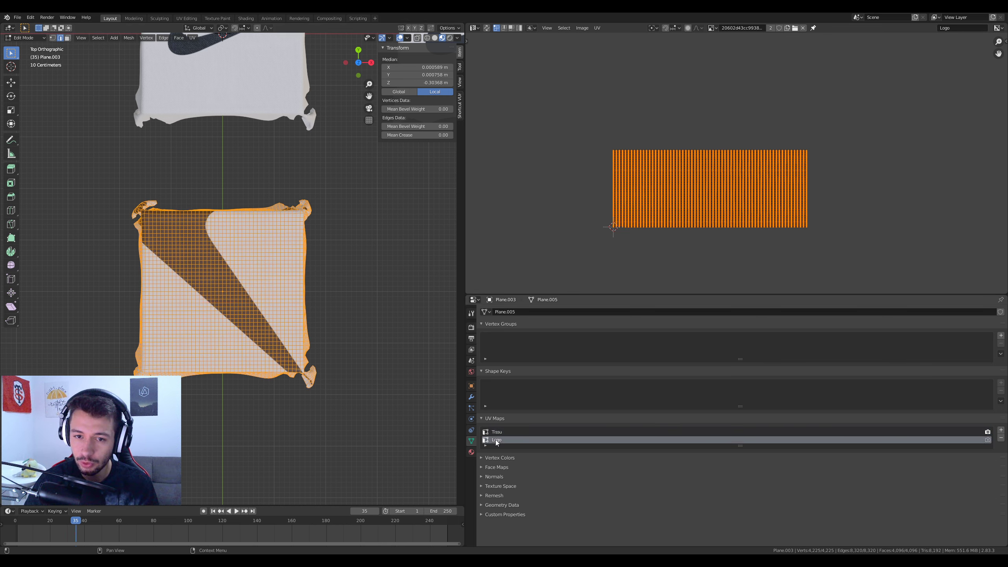
{"action": "key", "text": "s"}
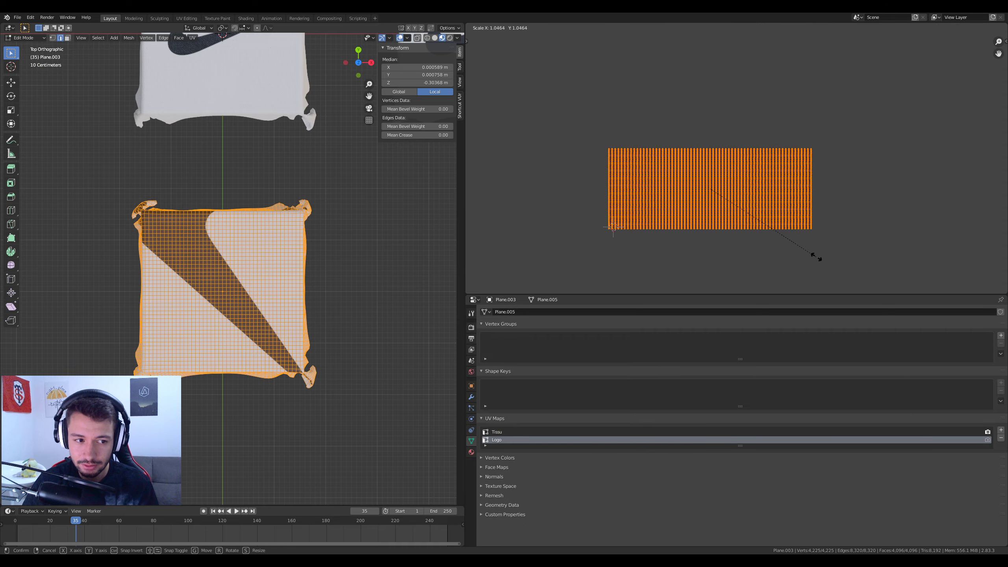
{"action": "key", "text": "Escape"}
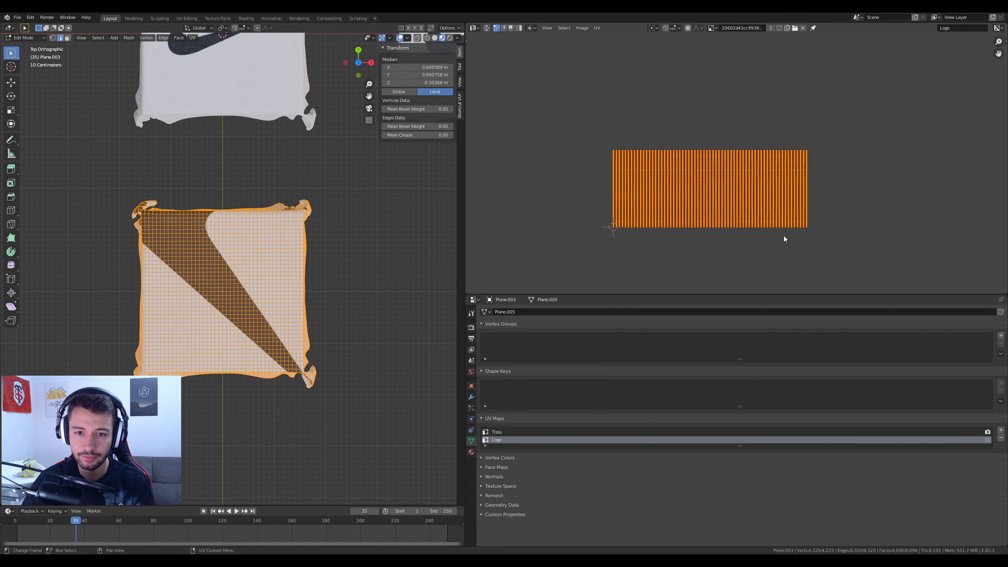
{"action": "key", "text": "s"}
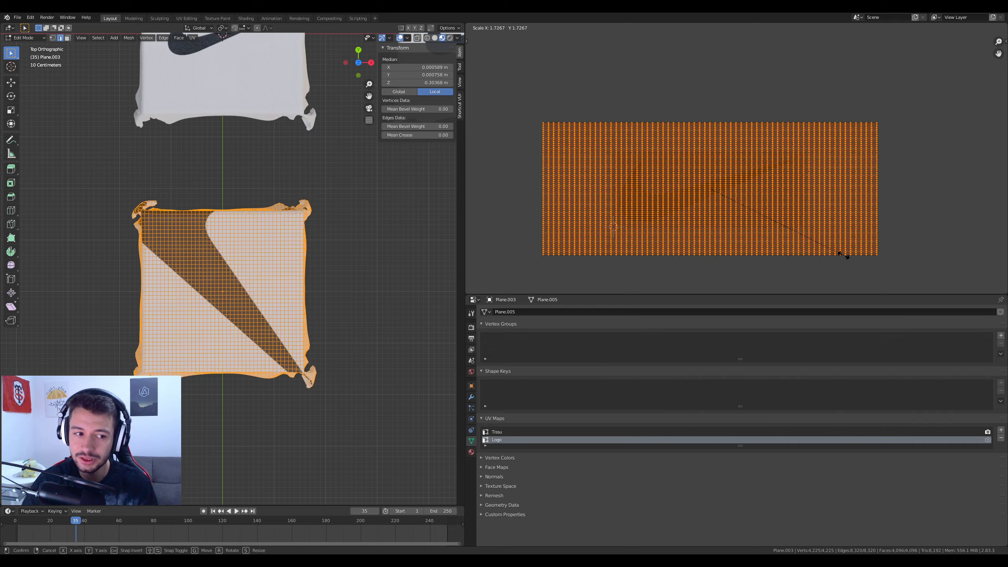
{"action": "key", "text": "Escape"}
{"action": "key", "text": "Tab"}
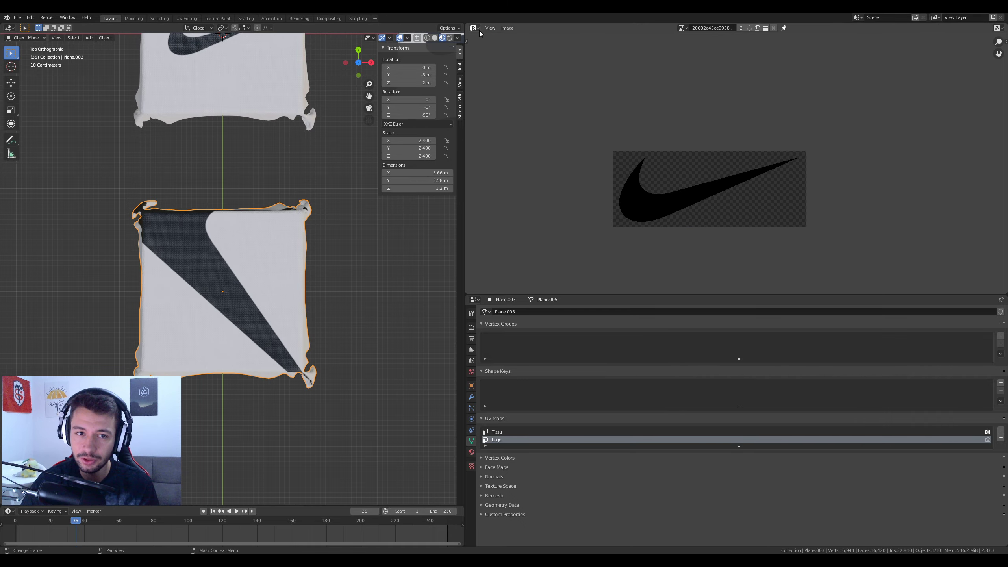
Add a UV Map node set to Logo, feeding the logoALPHA image's Vector input
{"action": "left_click", "coordinate": [474, 28]}
{"action": "left_click", "coordinate": [492, 85]}
{"action": "middle_click_drag", "start_coordinate": [670, 110], "coordinate": [781, 181]}
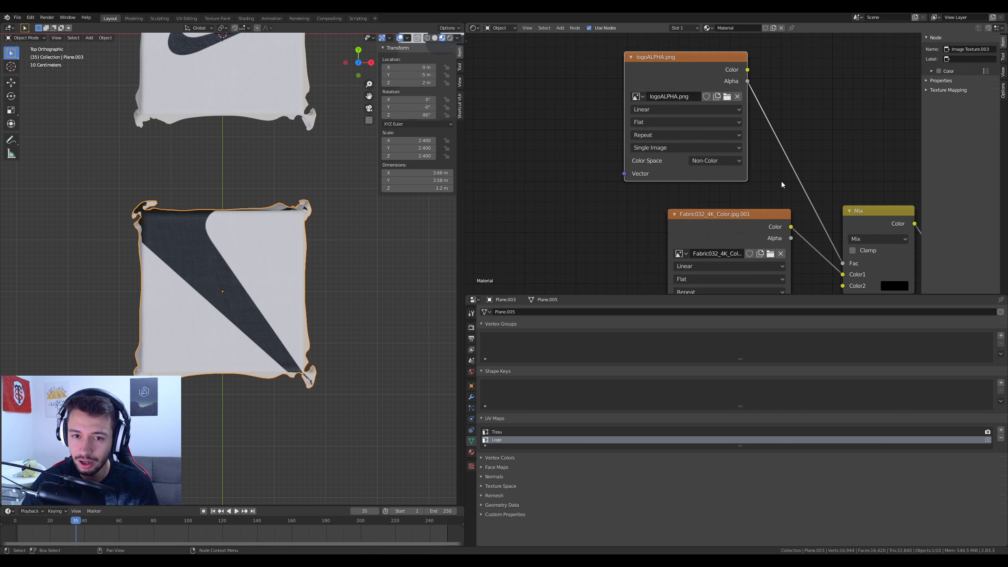
{"action": "scroll", "coordinate": [653, 176], "scroll_direction": "down", "scroll_amount": 2}
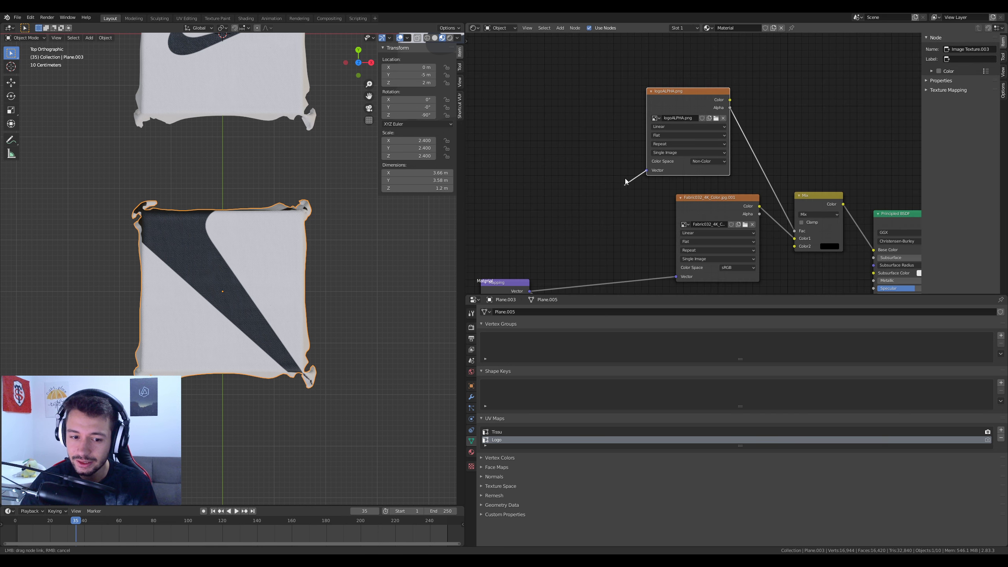
{"action": "key", "text": "shift+a"}
{"action": "left_click", "coordinate": [531, 79]}
{"action": "type", "text": "uv"}
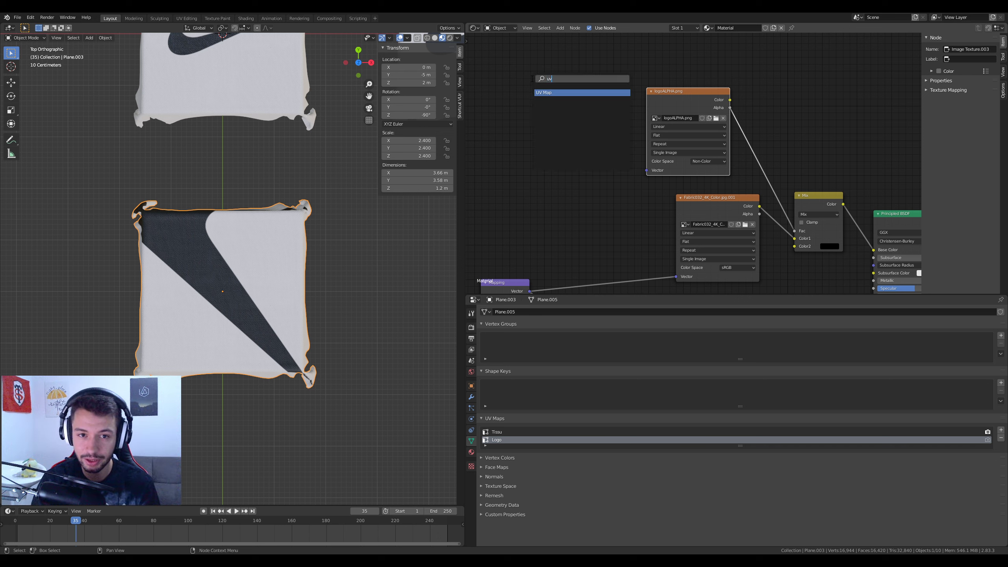
{"action": "key", "text": "Return"}
{"action": "left_click", "coordinate": [603, 146]}
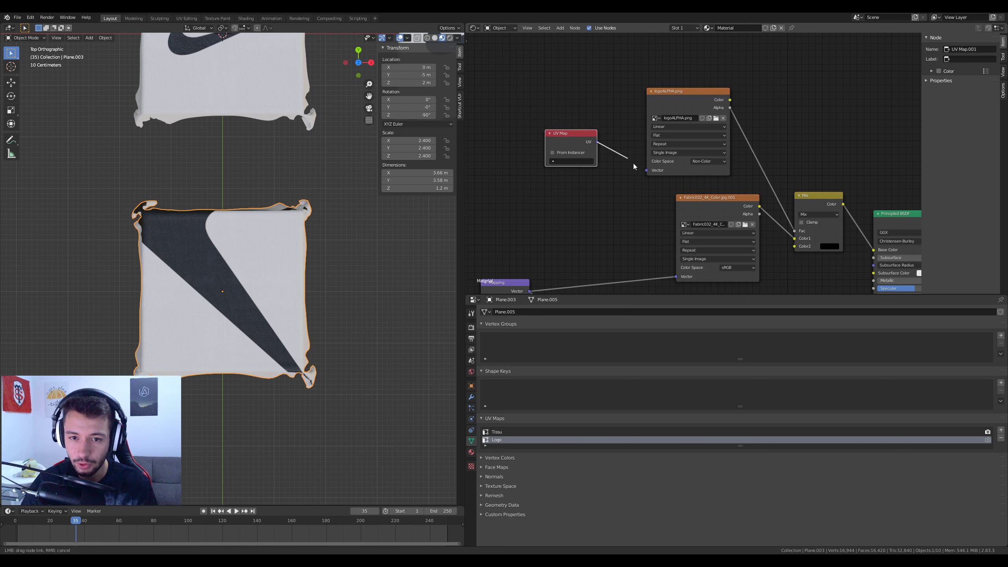
{"action": "left_click_drag", "start_coordinate": [597, 142], "coordinate": [647, 170]}
{"action": "left_click", "coordinate": [555, 161]}
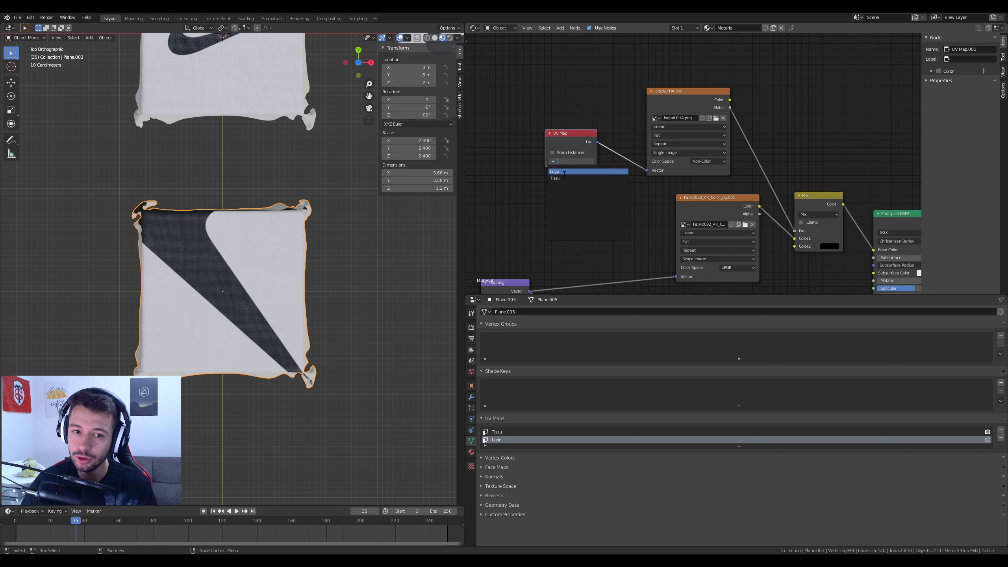
{"action": "left_click", "coordinate": [560, 172]}
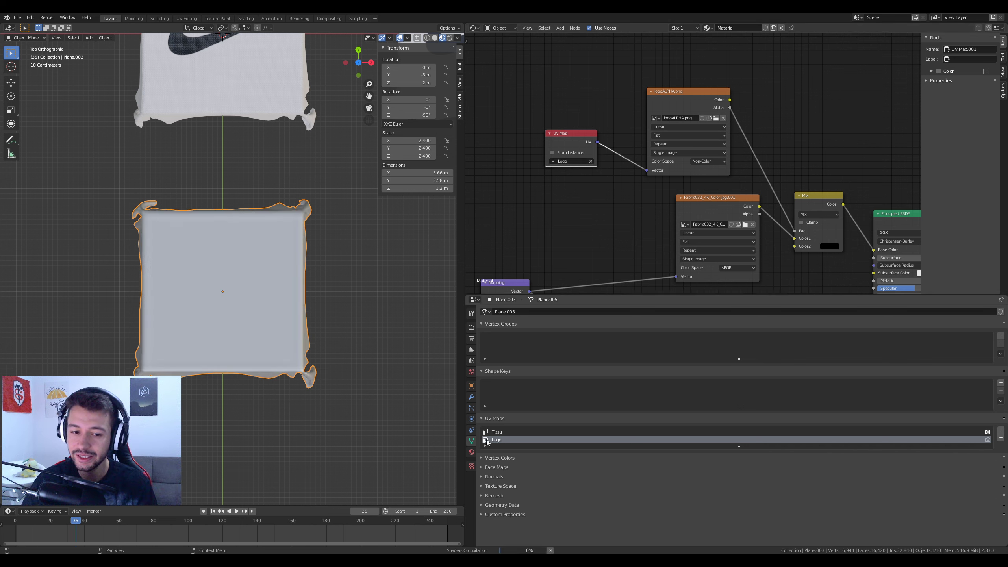
In the image editor's Edit Mode, enlarge and rotate the Logo UVs
{"action": "left_click", "coordinate": [475, 28]}
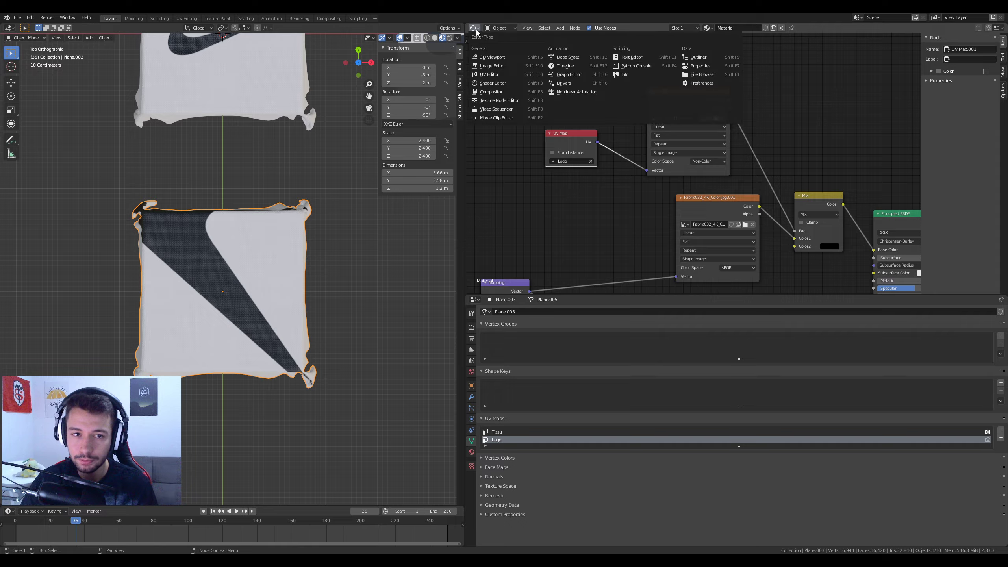
{"action": "left_click", "coordinate": [501, 76]}
{"action": "key", "text": "Tab"}
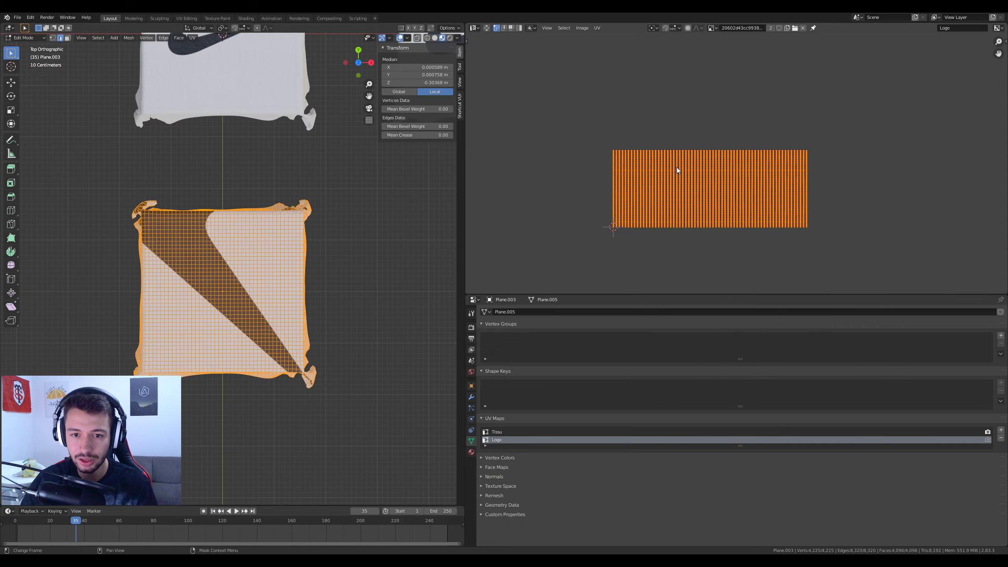
{"action": "key", "text": "s"}
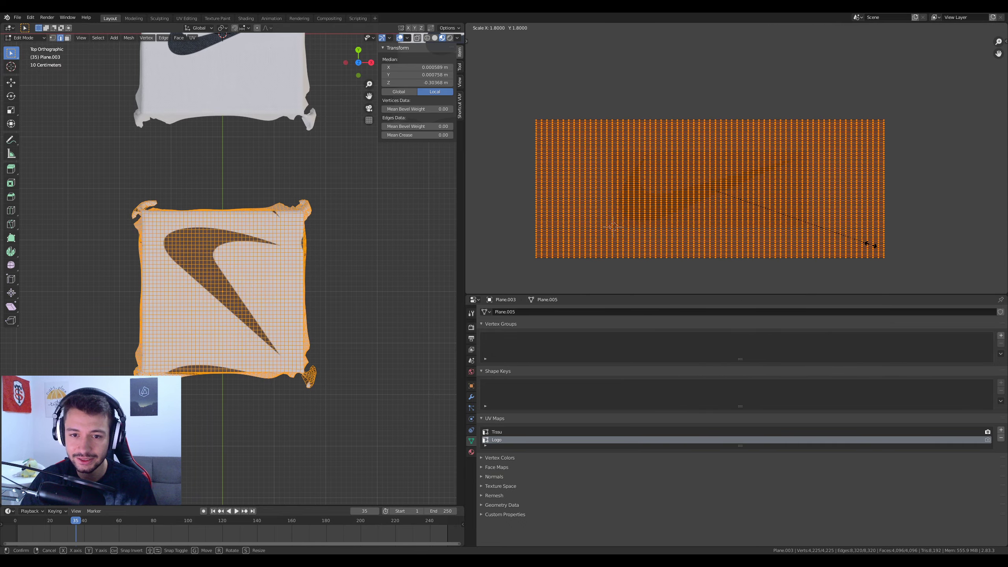
{"action": "left_click", "coordinate": [881, 249]}
{"action": "key", "text": "r"}
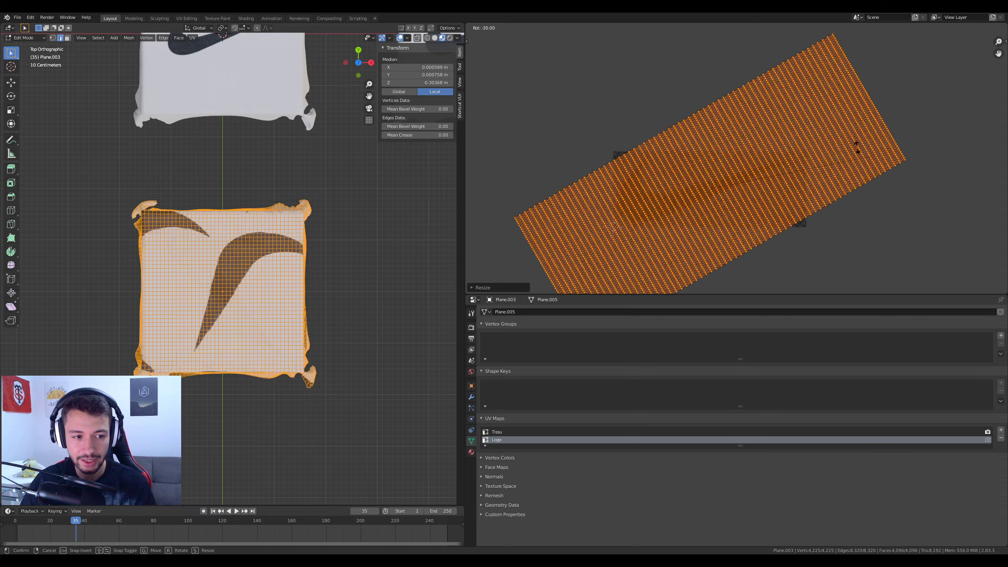
{"action": "left_click", "coordinate": [682, 284]}
{"action": "key", "text": "s"}
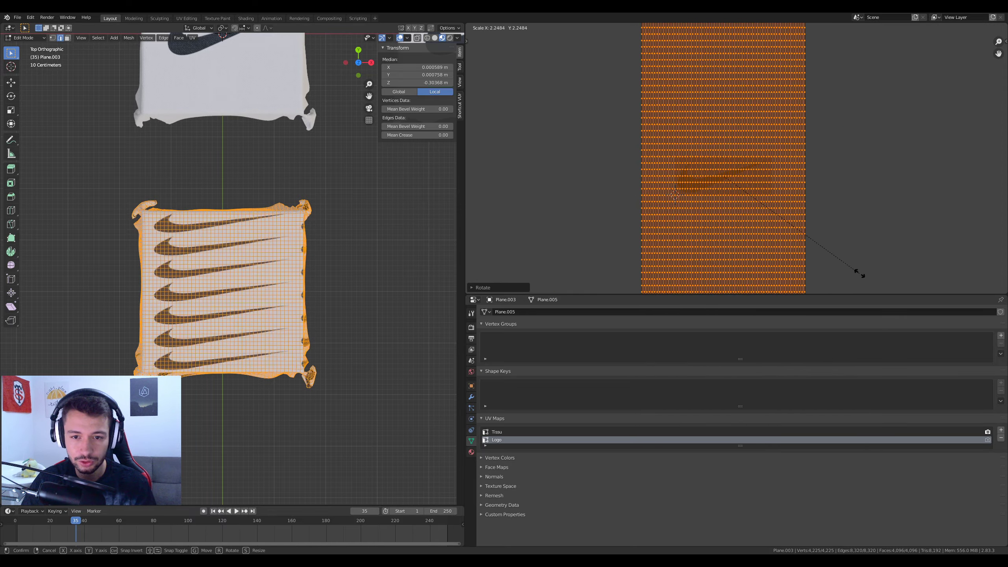
{"action": "left_click", "coordinate": [901, 222]}
Stretch the Logo UVs along X, squash them along Y, shift them sideways, and exit Edit Mode
{"action": "key", "text": "s"}
{"action": "key", "text": "x"}
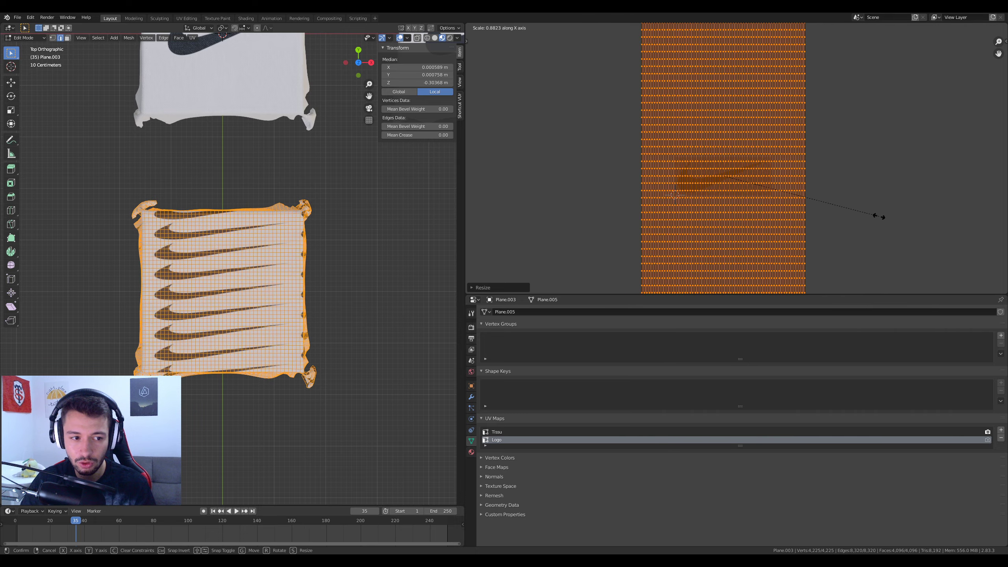
{"action": "left_click", "coordinate": [524, 216]}
{"action": "key", "text": "s"}
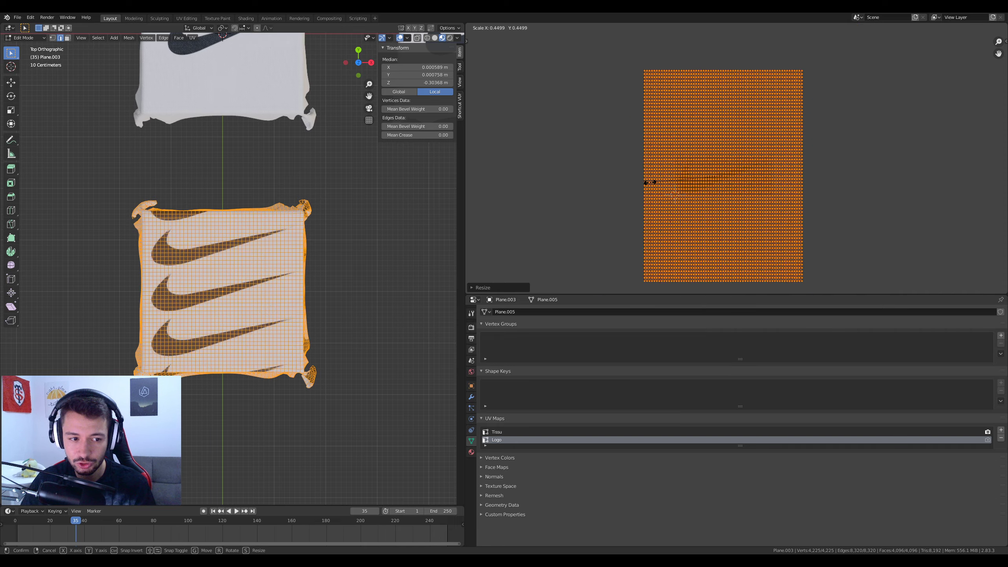
{"action": "left_click", "coordinate": [650, 186]}
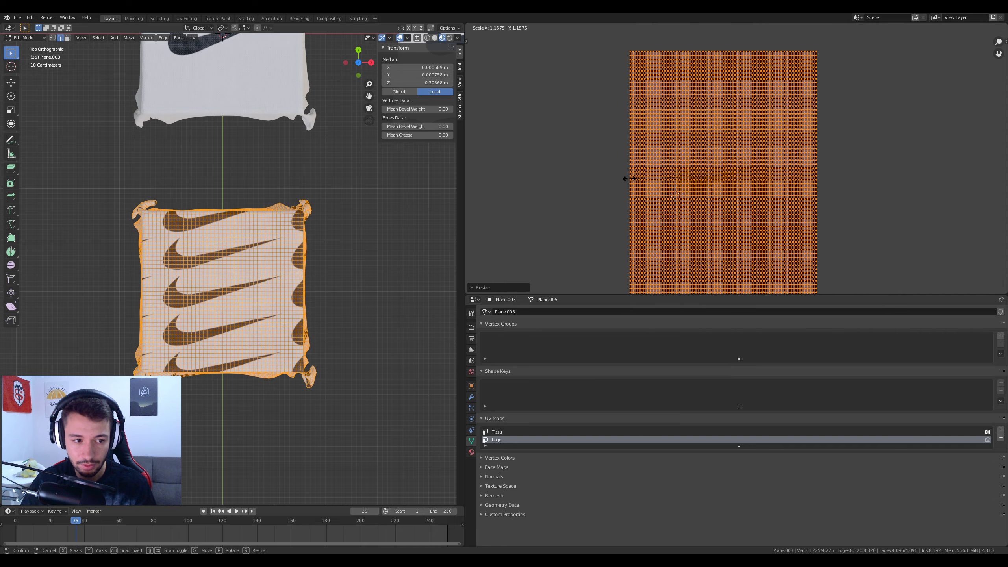
{"action": "key", "text": "s"}
{"action": "key", "text": "y"}
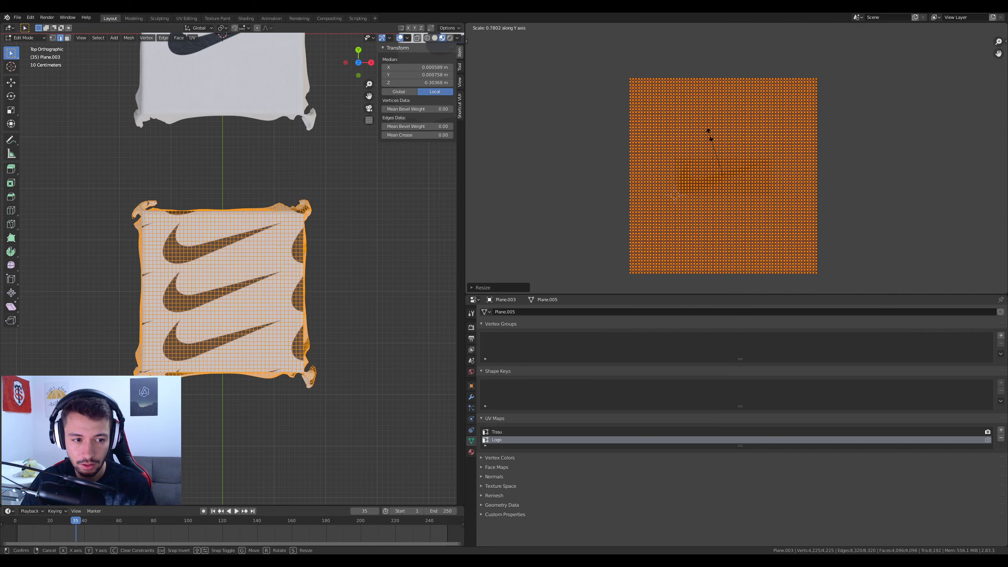
{"action": "left_click", "coordinate": [708, 131]}
{"action": "key", "text": "g"}
{"action": "key", "text": "x"}
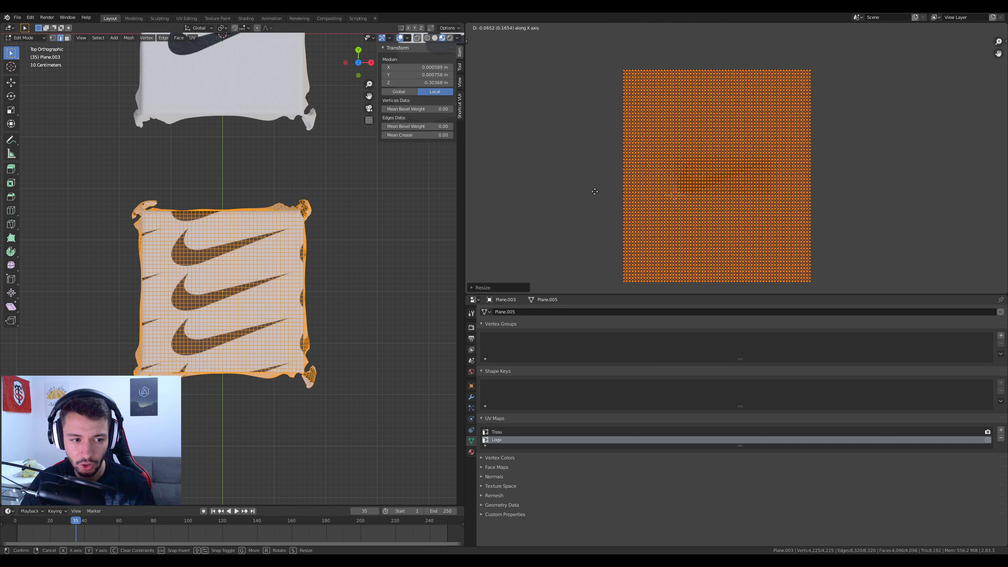
{"action": "left_click", "coordinate": [598, 191]}
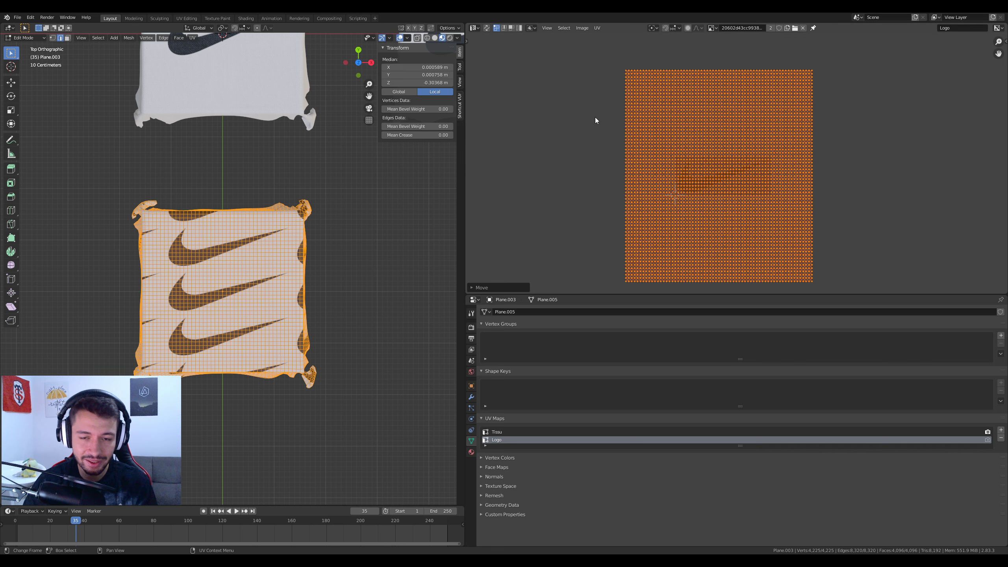
{"action": "key", "text": "Tab"}
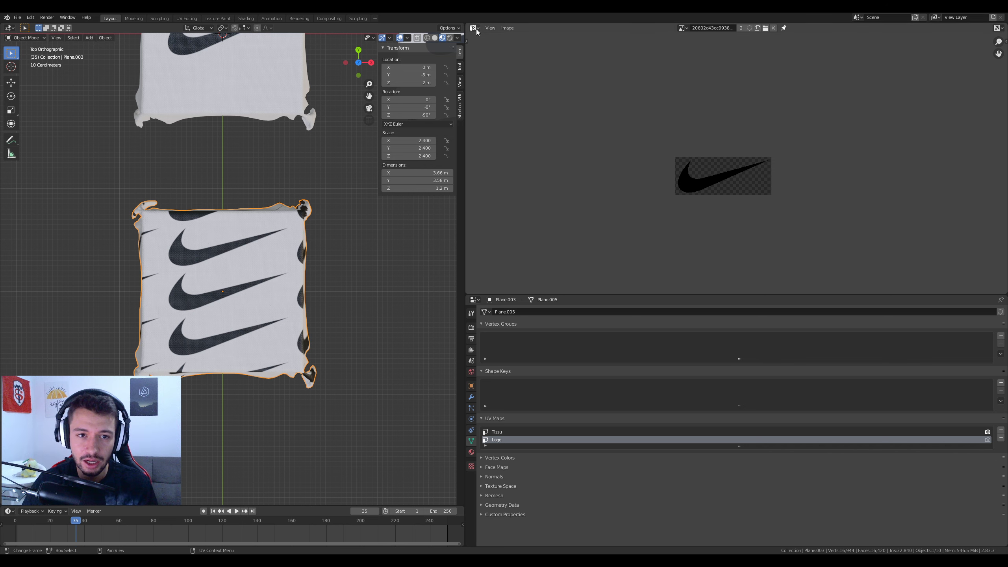
{"action": "left_click", "coordinate": [474, 28]}
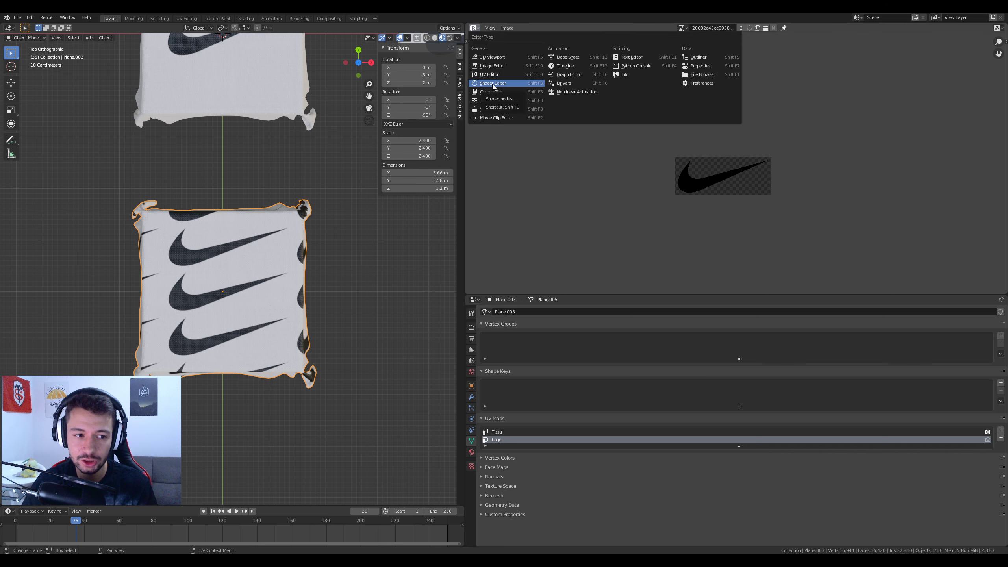
Set the logoALPHA image's extension to Clip instead of Repeat
{"action": "left_click", "coordinate": [492, 83]}
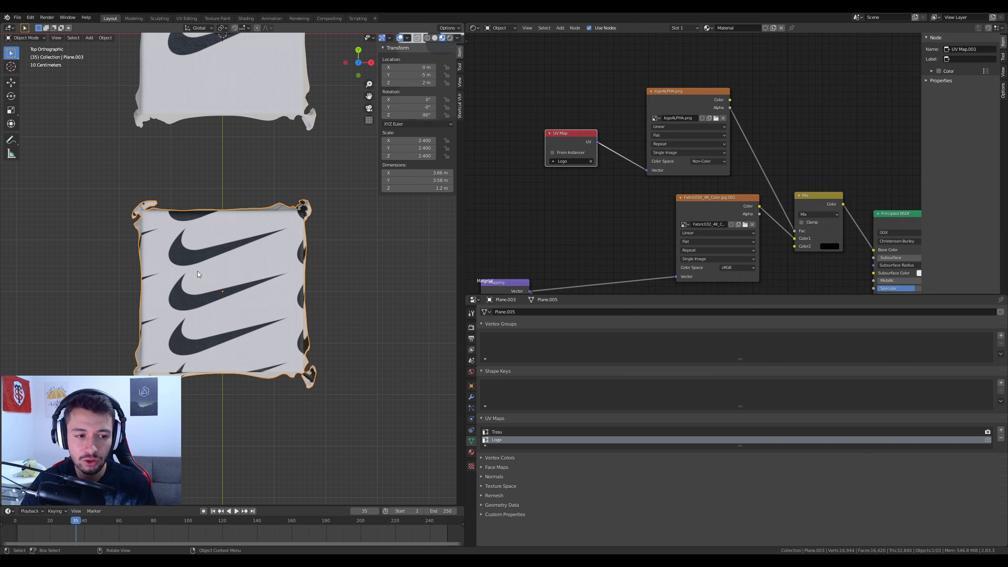
{"action": "scroll", "coordinate": [636, 158], "scroll_direction": "up", "scroll_amount": 1}
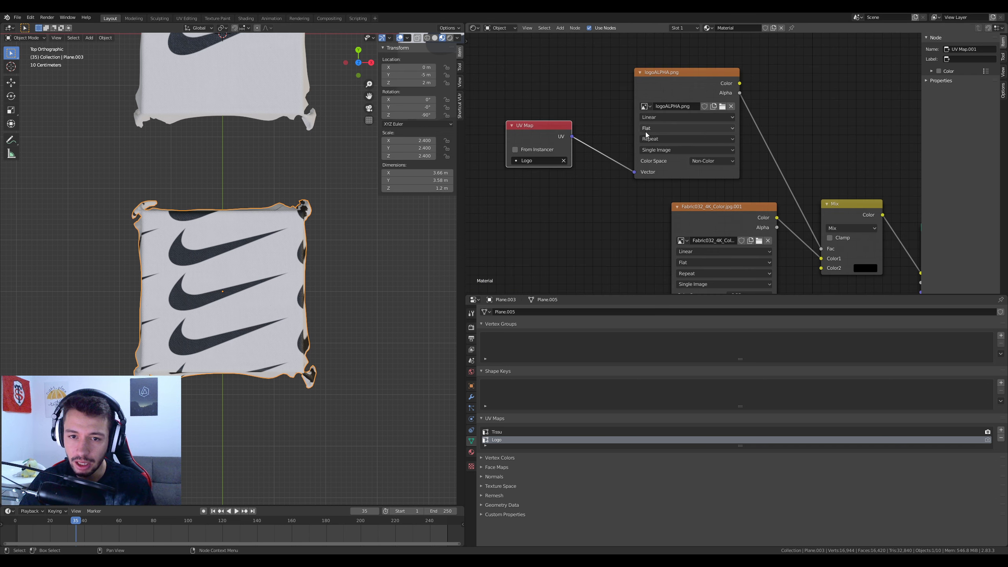
{"action": "left_click", "coordinate": [656, 139]}
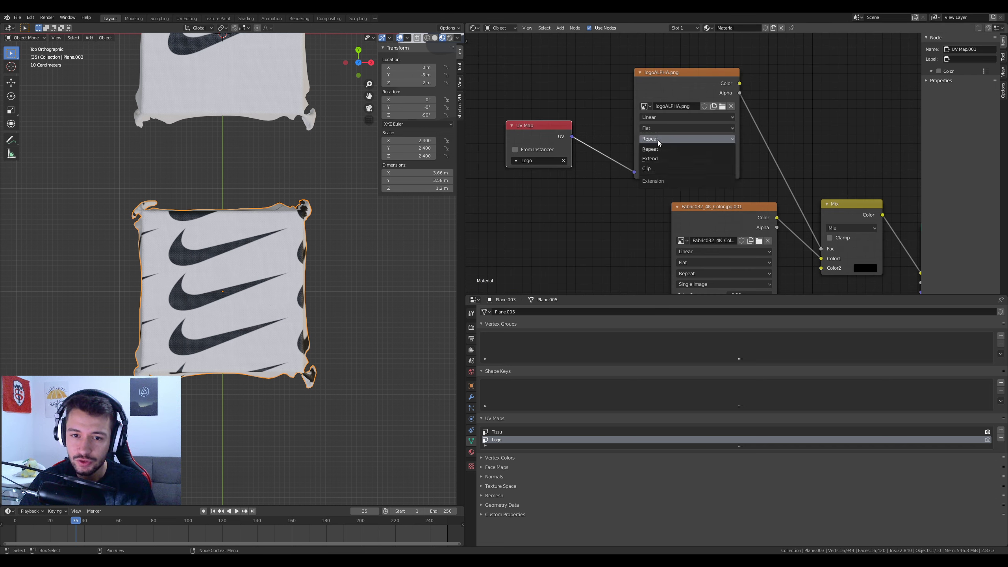
{"action": "left_click", "coordinate": [659, 167]}
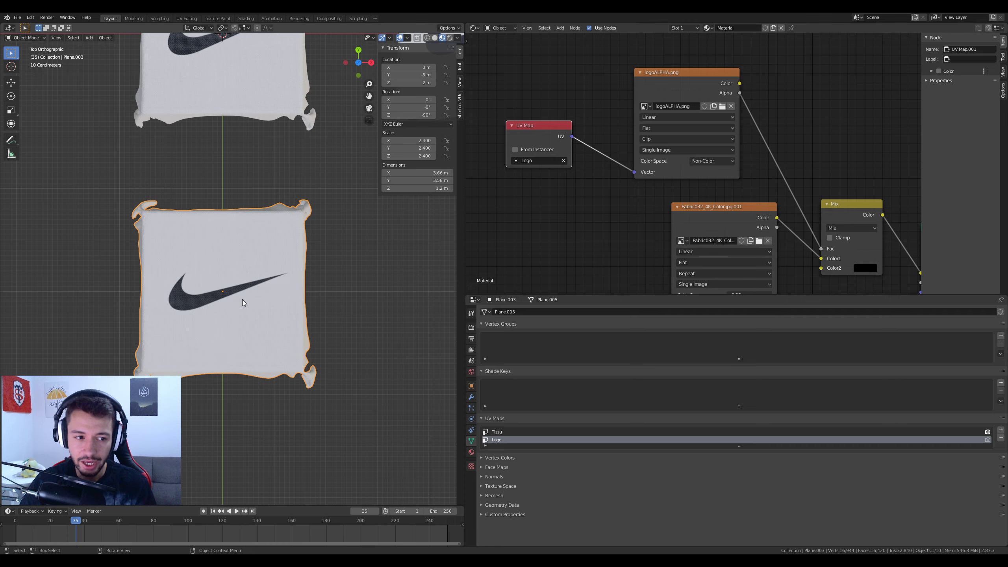
{"action": "scroll", "coordinate": [242, 300], "scroll_direction": "up", "scroll_amount": 3}
{"action": "mouse_move", "coordinate": [193, 357]}
{"action": "middle_mouse_down"}
{"action": "mouse_move", "coordinate": [206, 325]}
{"action": "mouse_move", "coordinate": [240, 358]}
{"action": "mouse_move", "coordinate": [360, 281]}
{"action": "middle_mouse_up"}
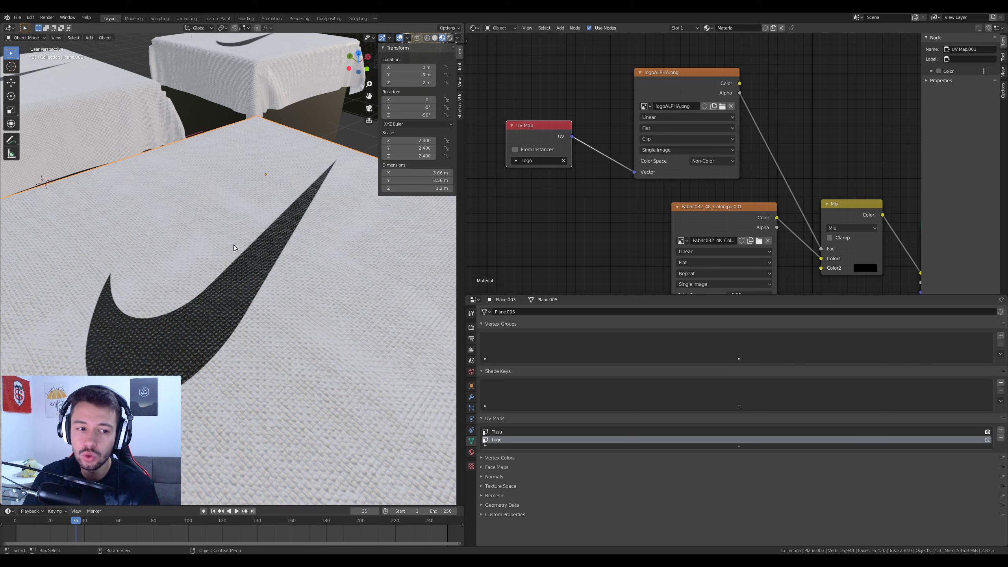
Try a grey swoosh colour in Mix Color2, then select one of the draped boxes
{"action": "left_click", "coordinate": [865, 268]}
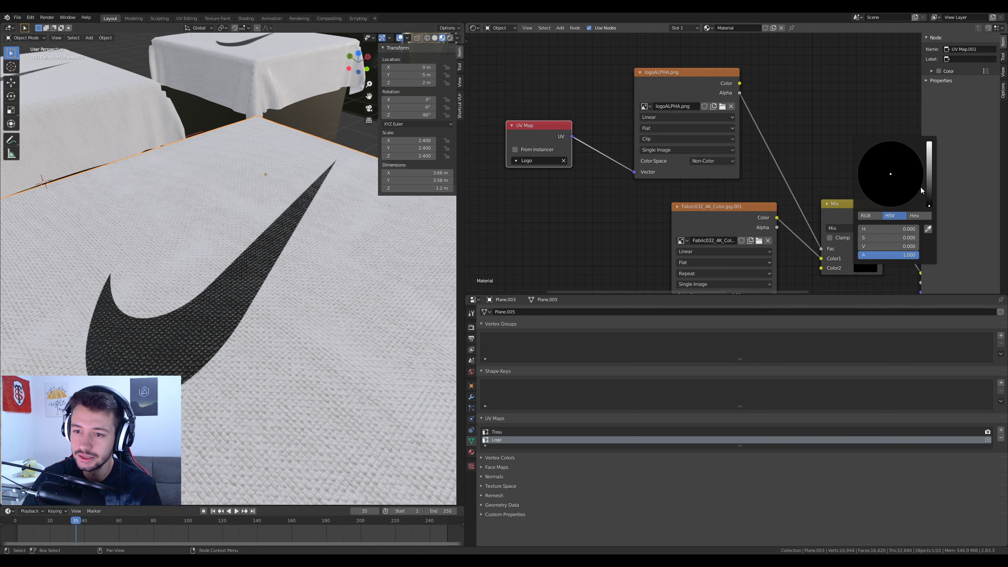
{"action": "mouse_move", "coordinate": [925, 193]}
{"action": "left_mouse_down"}
{"action": "mouse_move", "coordinate": [929, 183]}
{"action": "mouse_move", "coordinate": [929, 206]}
{"action": "left_mouse_up"}
{"action": "scroll", "coordinate": [254, 292], "scroll_direction": "down", "scroll_amount": 5}
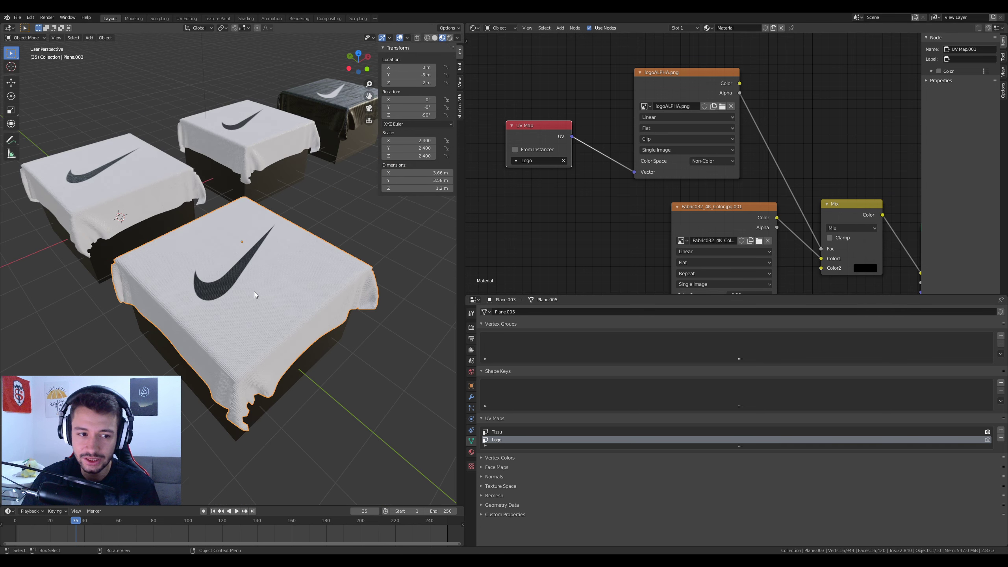
{"action": "scroll", "coordinate": [280, 317], "scroll_direction": "down", "scroll_amount": 3}
{"action": "left_click", "coordinate": [253, 317], "text": "shift"}
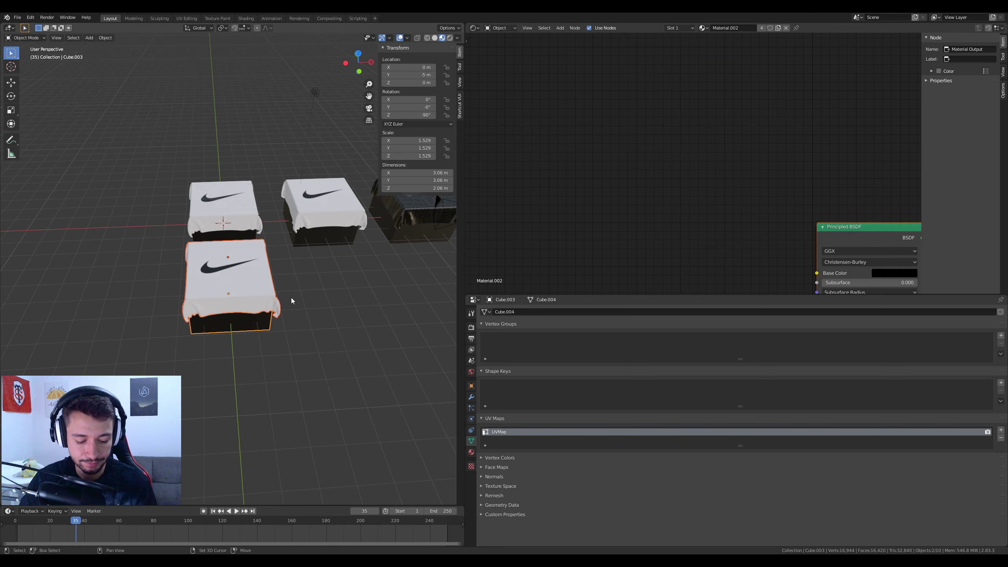
Duplicate the draped box 5 m along X and frame the copy
{"action": "key", "text": "shift+d"}
{"action": "key", "text": "x"}
{"action": "left_click", "coordinate": [412, 297]}
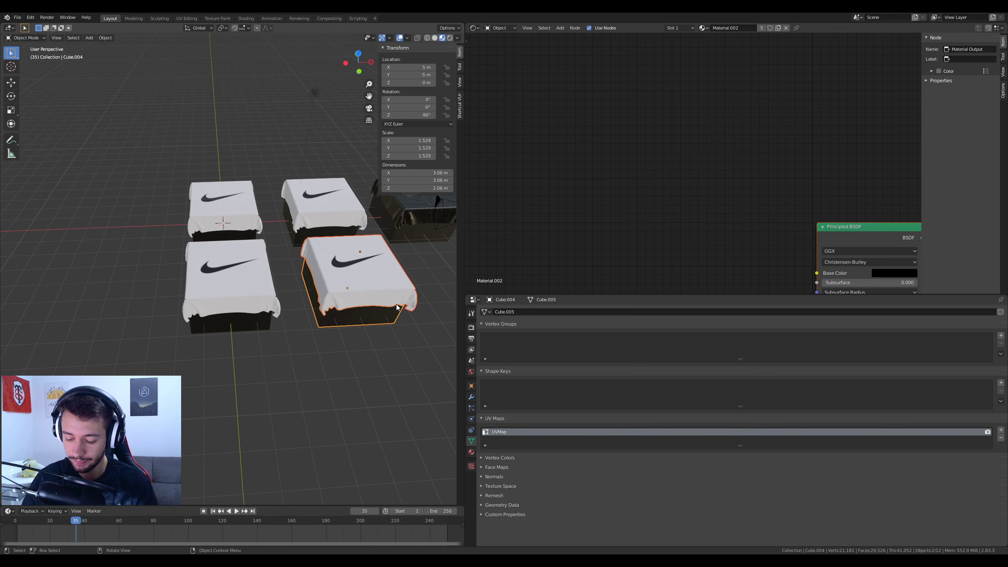
{"action": "key", "text": "KP_Decimal"}
{"action": "scroll", "coordinate": [397, 293], "scroll_direction": "down", "scroll_amount": 4}
{"action": "scroll", "coordinate": [260, 330], "scroll_direction": "up", "scroll_amount": 4}
{"action": "scroll", "coordinate": [234, 276], "scroll_direction": "up", "scroll_amount": 3}
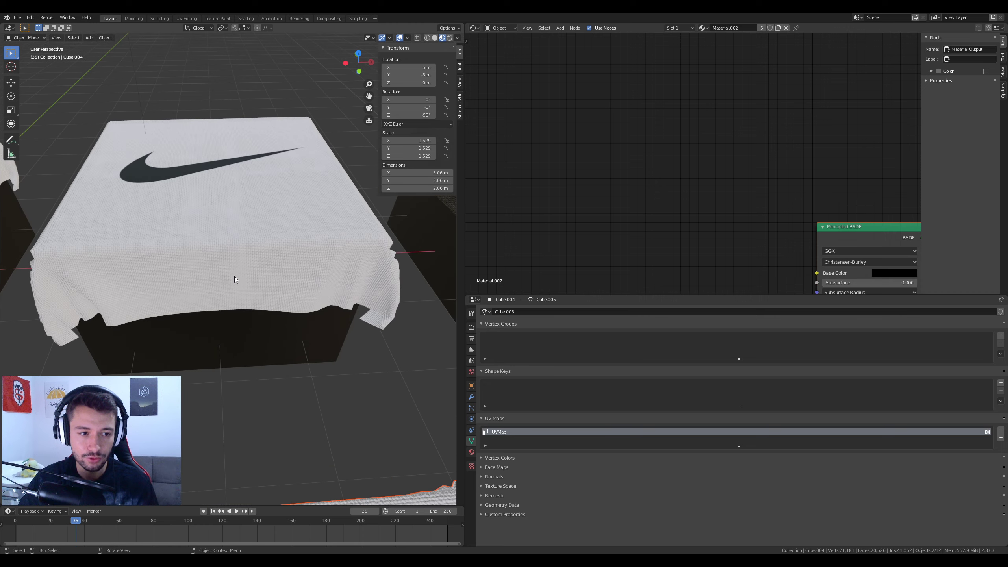
{"action": "middle_click_drag", "start_coordinate": [235, 276], "coordinate": [167, 208]}
Select the copy's cloth and move its Material Output node to the right
{"action": "left_click", "coordinate": [86, 140]}
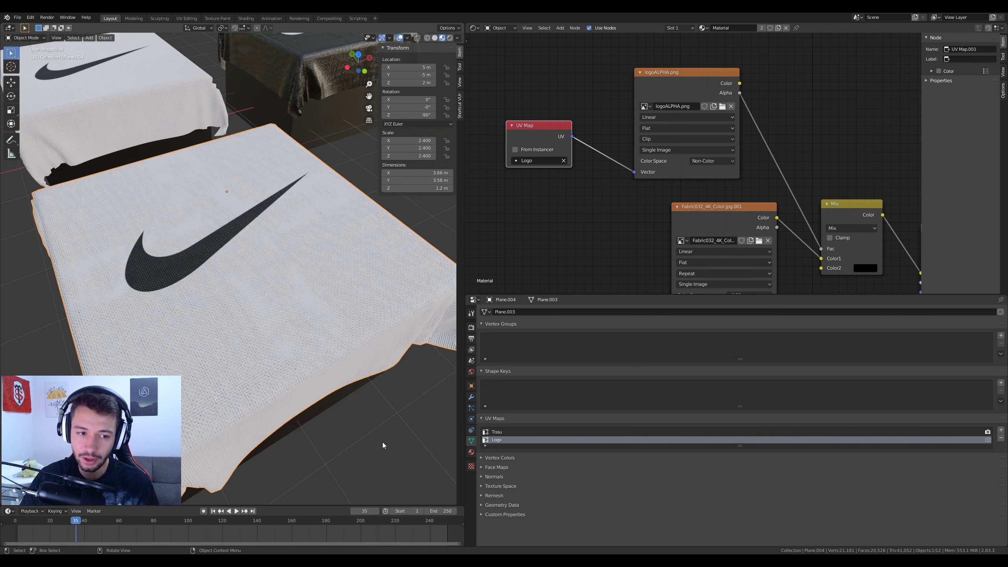
{"action": "scroll", "coordinate": [728, 163], "scroll_direction": "down", "scroll_amount": 2}
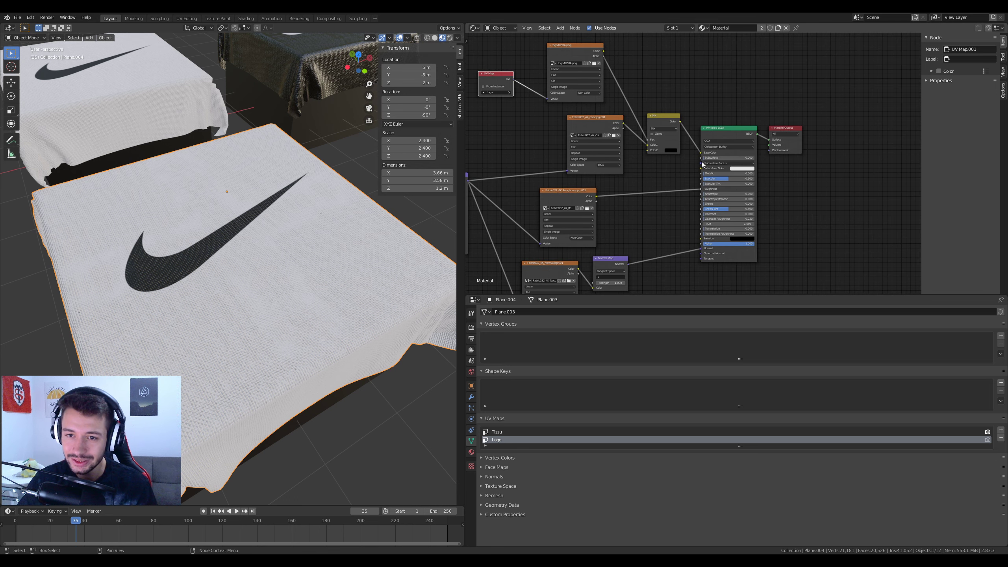
{"action": "left_click_drag", "start_coordinate": [782, 130], "coordinate": [874, 127]}
{"action": "left_click", "coordinate": [662, 116]}
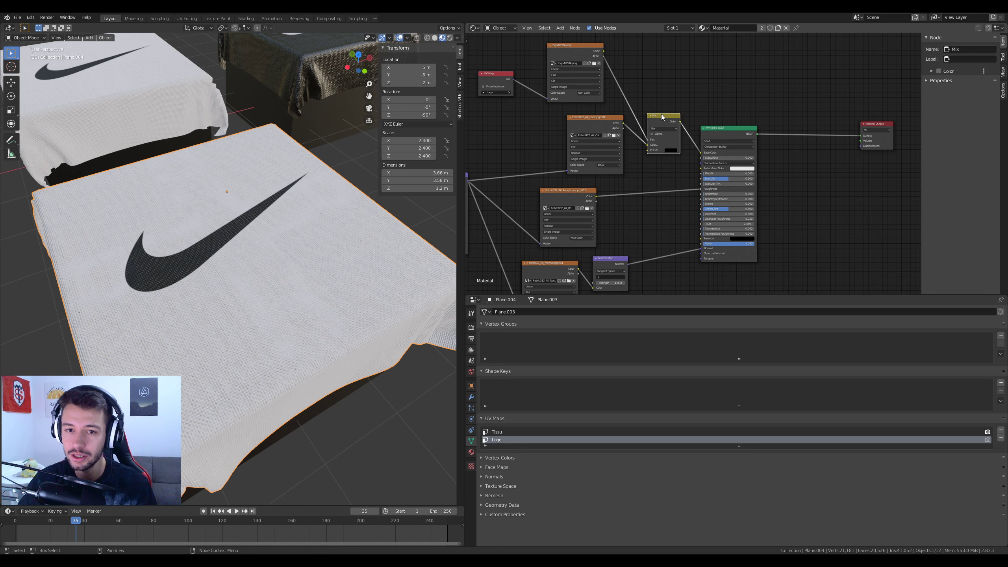
Drop a Mix Shader (Fac 0.500) onto the Principled BSDF–Material Output link
{"action": "key", "text": "shift+a"}
{"action": "left_click", "coordinate": [809, 171]}
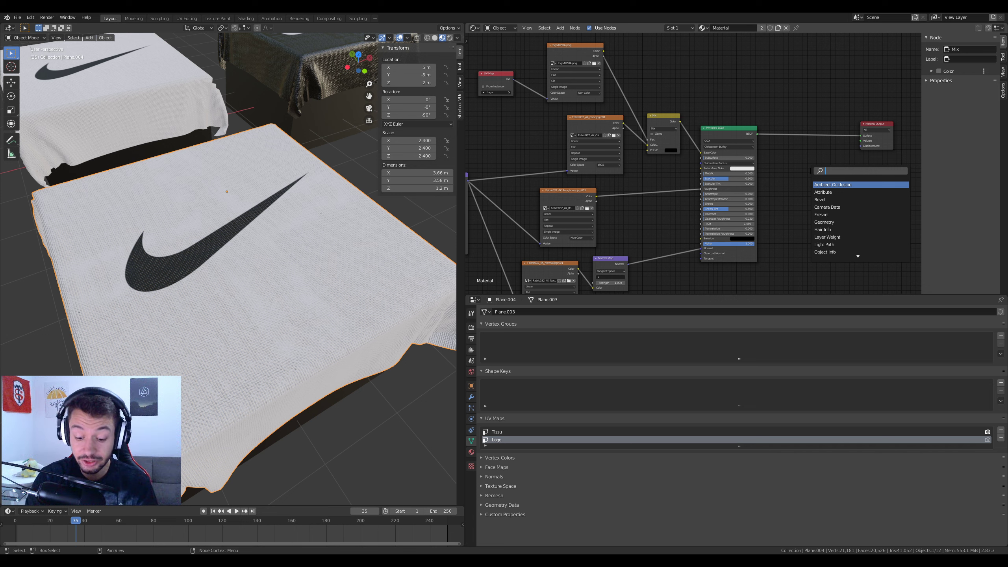
{"action": "type", "text": "mixsha"}
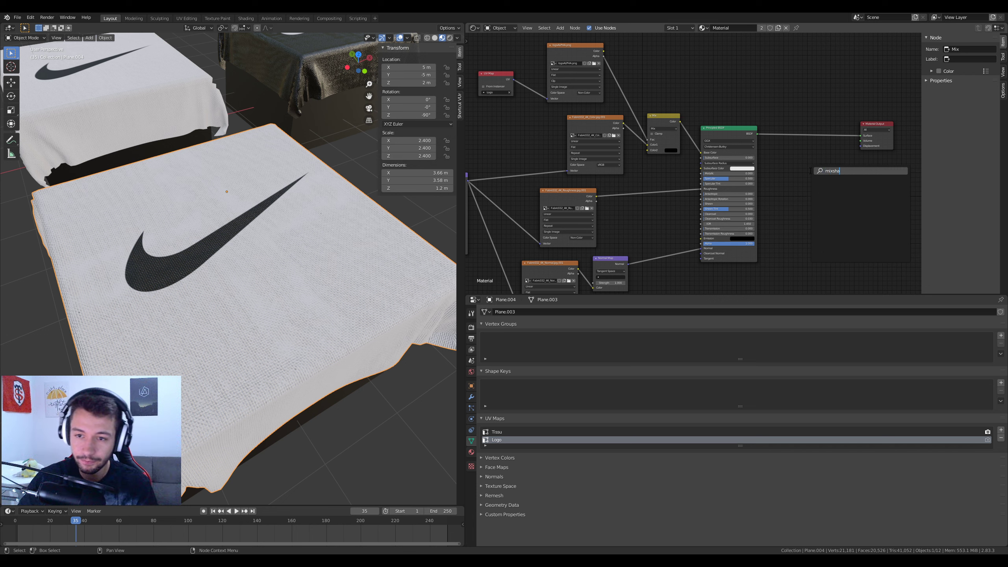
{"action": "key", "text": "BackSpace"}
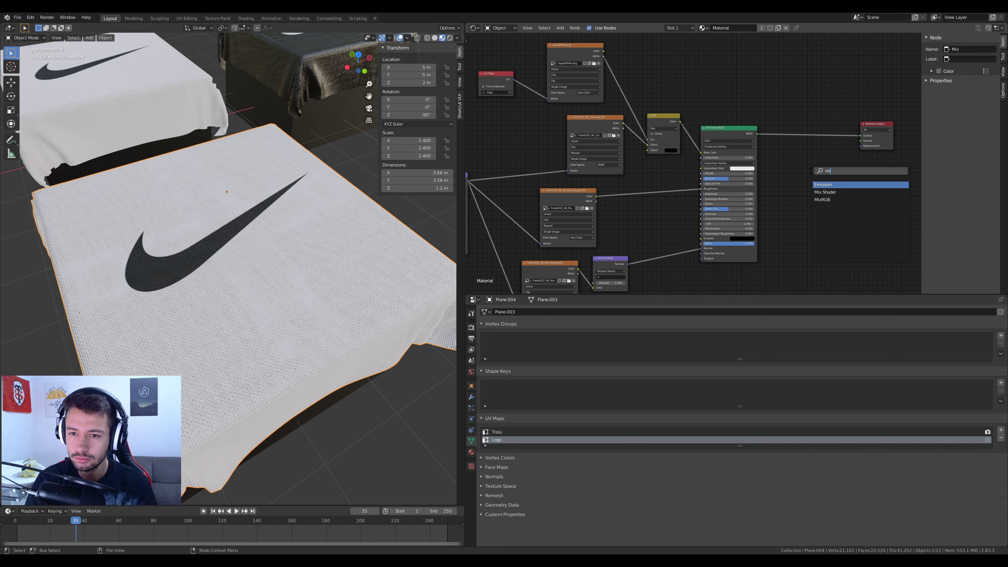
{"action": "left_click", "coordinate": [826, 192]}
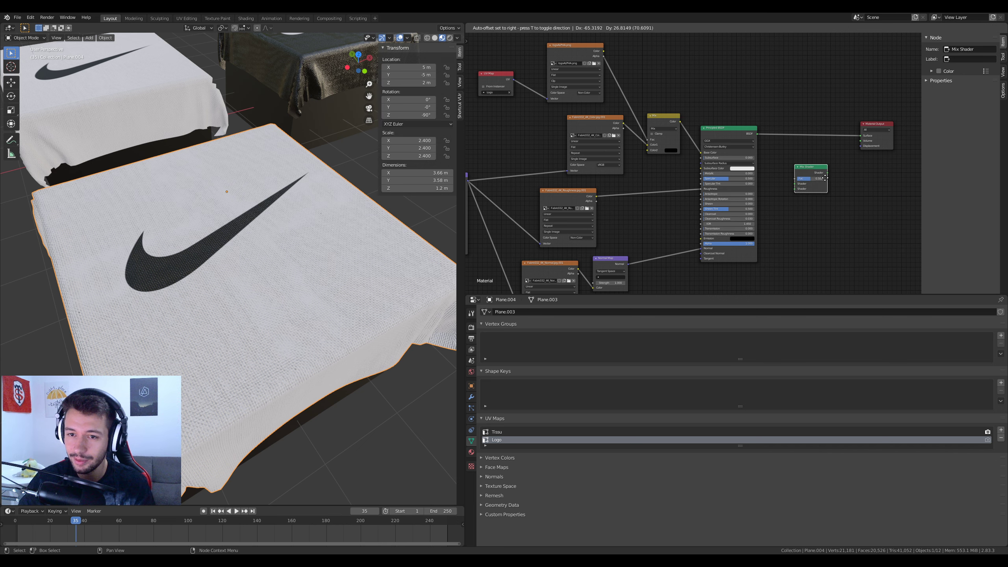
{"action": "middle_click_drag", "start_coordinate": [818, 184], "coordinate": [745, 214]}
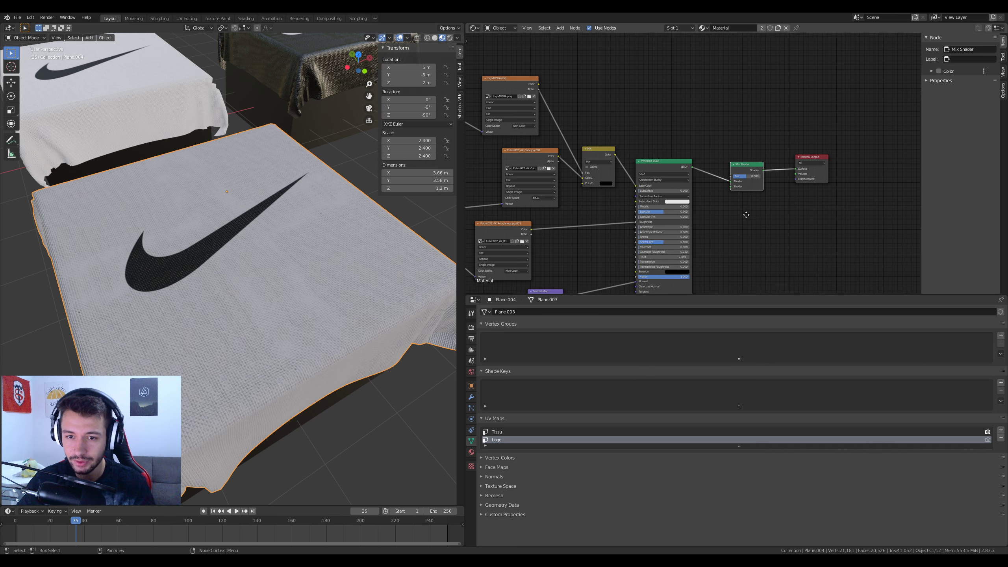
{"action": "scroll", "coordinate": [734, 207], "scroll_direction": "up", "scroll_amount": 2}
{"action": "scroll", "coordinate": [736, 211], "scroll_direction": "up", "scroll_amount": 2}
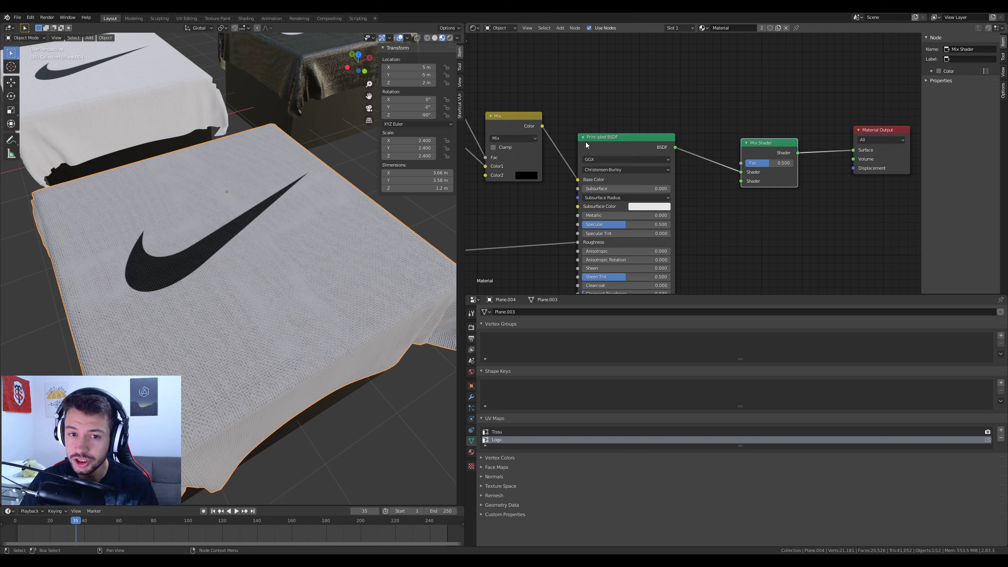
{"action": "left_click", "coordinate": [613, 139]}
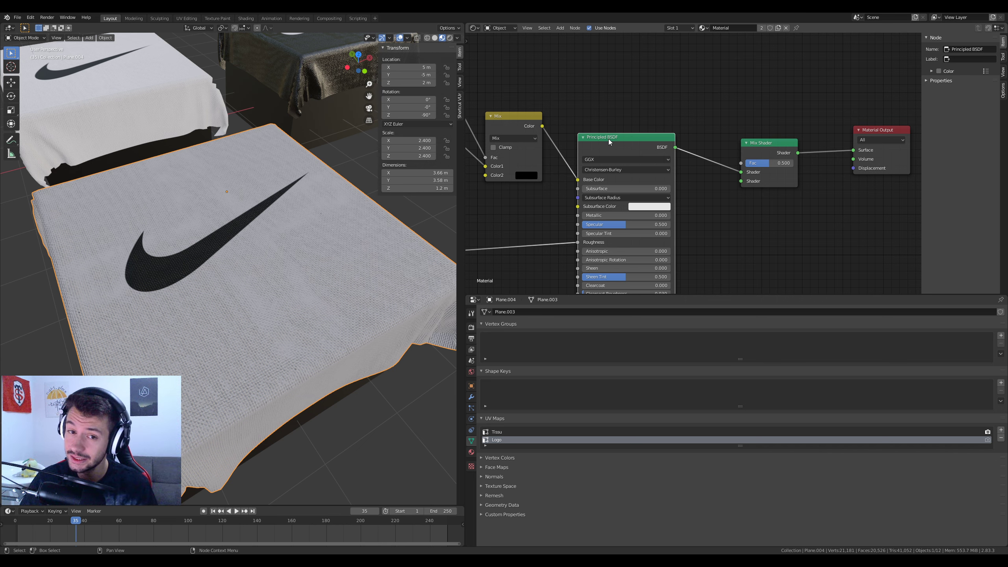
{"action": "scroll", "coordinate": [605, 115], "scroll_direction": "down", "scroll_amount": 2}
Delete the colour Mix node and link the Fabric032 colour straight into Base Color
{"action": "middle_click_drag", "start_coordinate": [605, 113], "coordinate": [684, 140]}
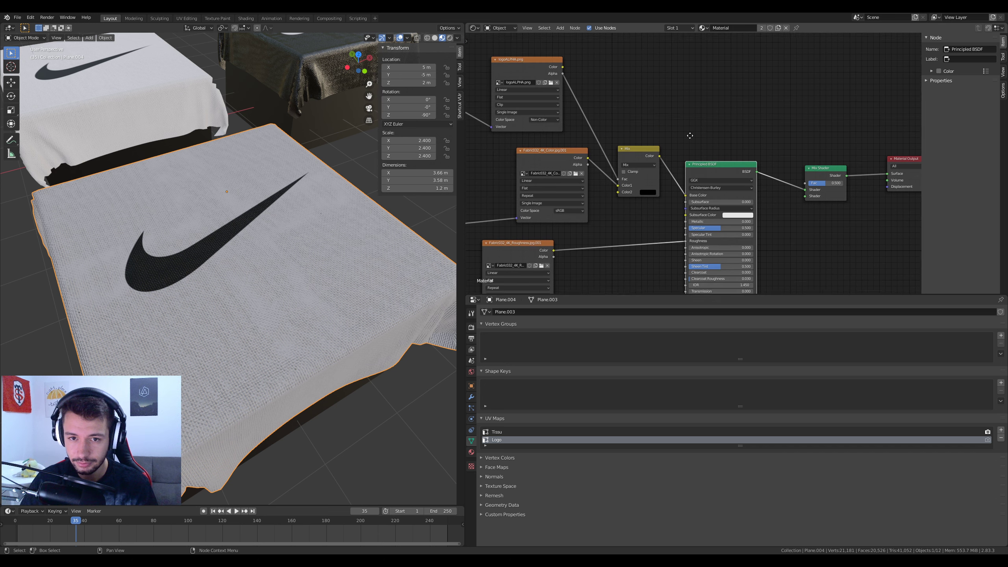
{"action": "left_click", "coordinate": [627, 155]}
{"action": "key", "text": "Delete"}
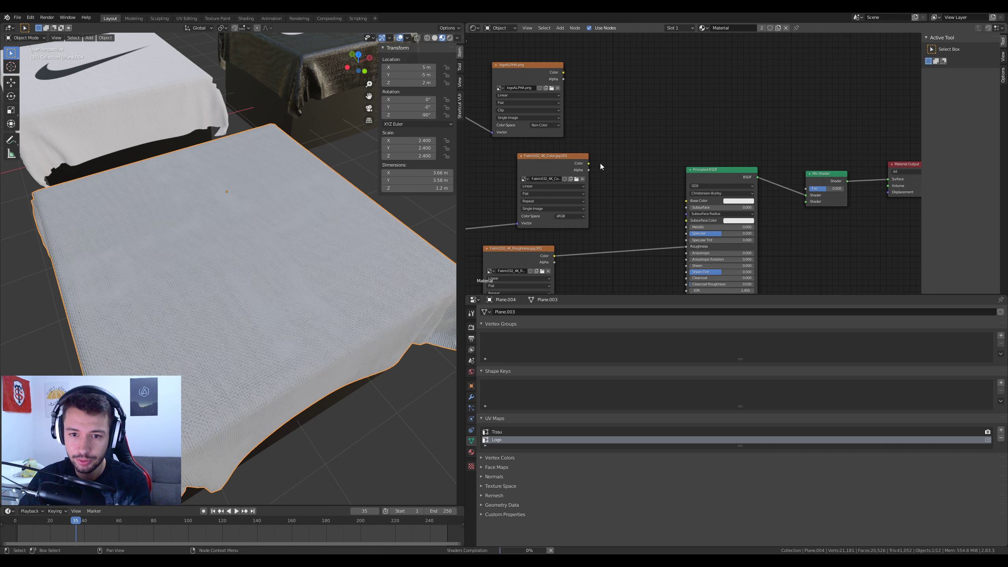
{"action": "left_click_drag", "start_coordinate": [594, 162], "coordinate": [674, 191]}
{"action": "left_click_drag", "start_coordinate": [588, 163], "coordinate": [686, 201]}
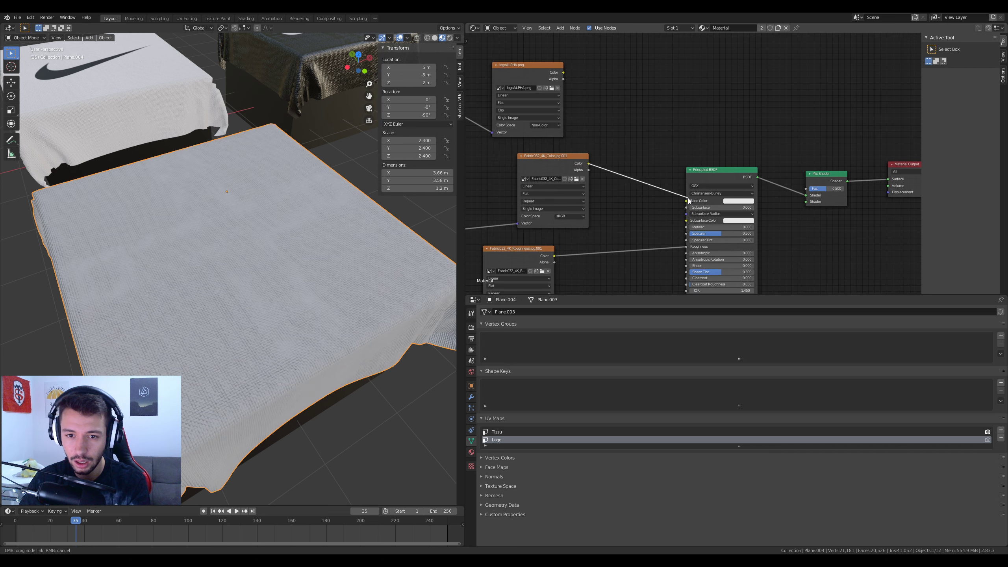
{"action": "scroll", "coordinate": [673, 185], "scroll_direction": "down", "scroll_amount": 2}
Move the logoALPHA image node beside the shaders and wire it to the Mix Shader Fac
{"action": "mouse_move", "coordinate": [598, 100]}
{"action": "left_mouse_down"}
{"action": "mouse_move", "coordinate": [707, 100]}
{"action": "mouse_move", "coordinate": [770, 181]}
{"action": "left_mouse_up"}
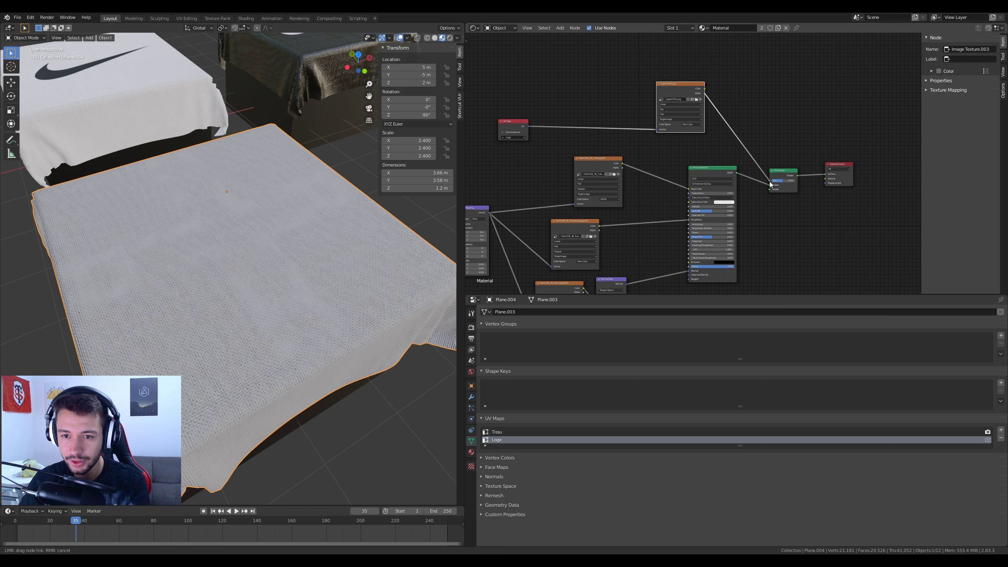
{"action": "scroll", "coordinate": [196, 210], "scroll_direction": "up", "scroll_amount": 5}
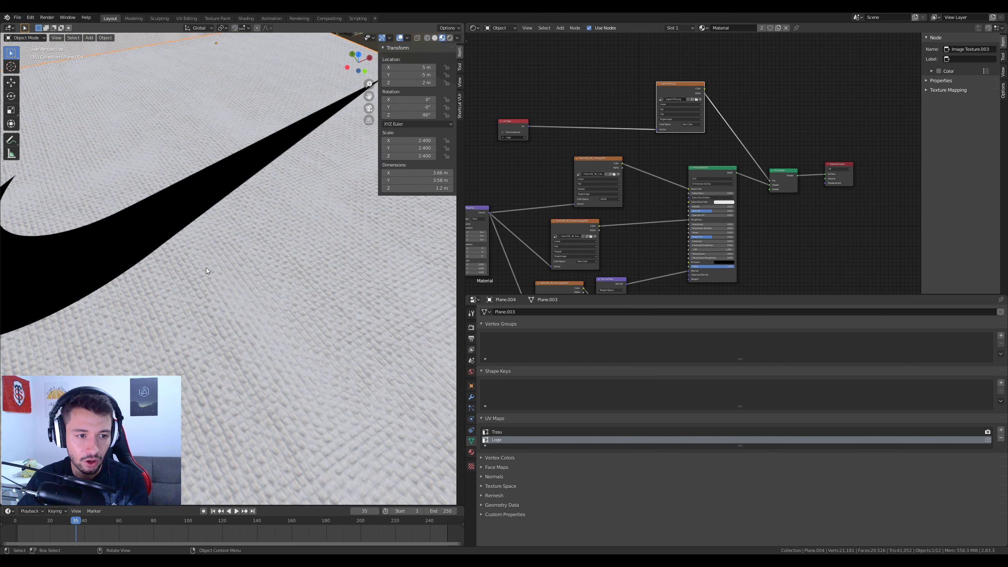
{"action": "scroll", "coordinate": [276, 195], "scroll_direction": "up", "scroll_amount": 2}
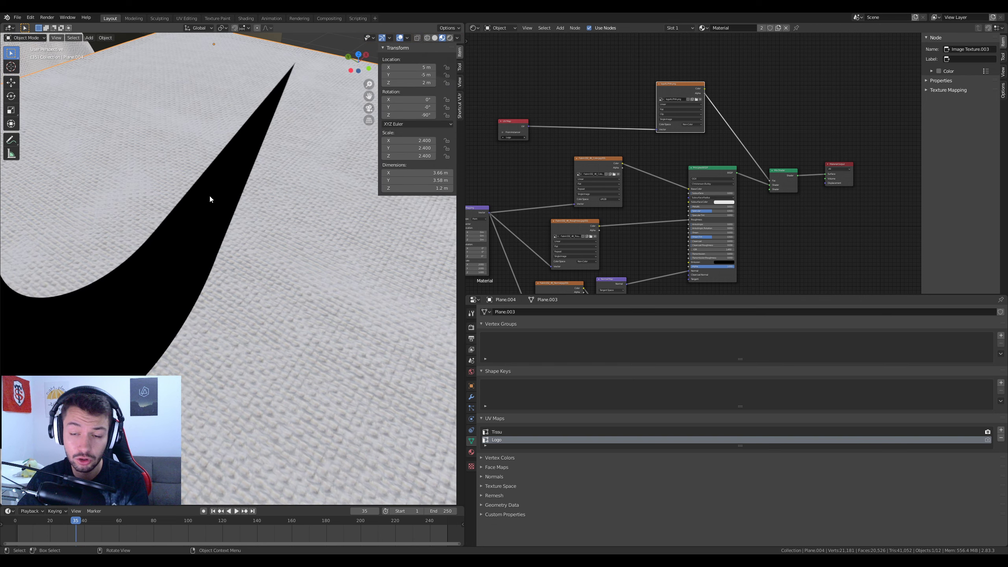
{"action": "scroll", "coordinate": [800, 255], "scroll_direction": "up", "scroll_amount": 3}
{"action": "middle_click_drag", "start_coordinate": [800, 256], "coordinate": [712, 184]}
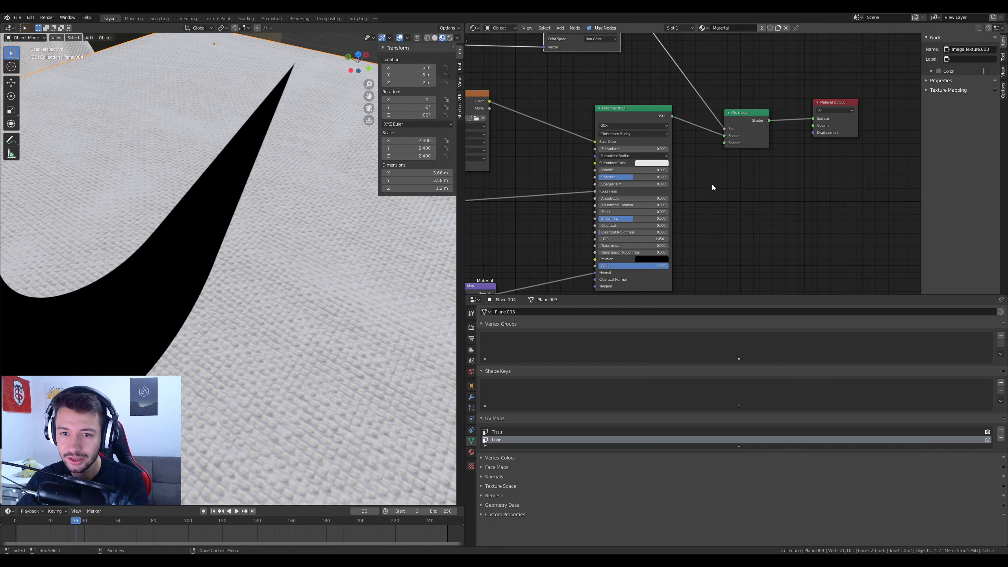
{"action": "left_click_drag", "start_coordinate": [724, 143], "coordinate": [709, 232]}
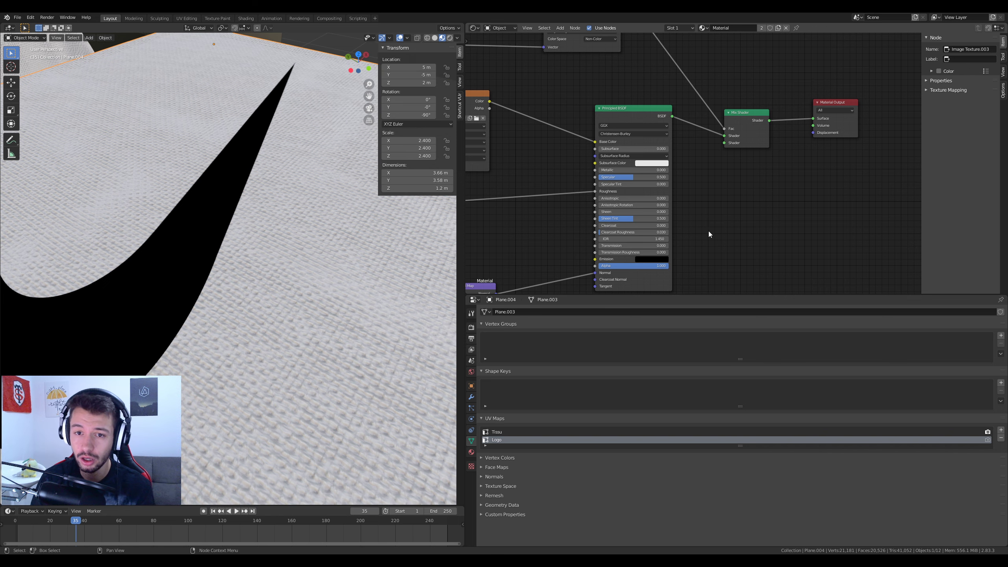
{"action": "scroll", "coordinate": [729, 247], "scroll_direction": "down", "scroll_amount": 2}
{"action": "scroll", "coordinate": [695, 160], "scroll_direction": "up", "scroll_amount": 1}
{"action": "left_click", "coordinate": [636, 117]}
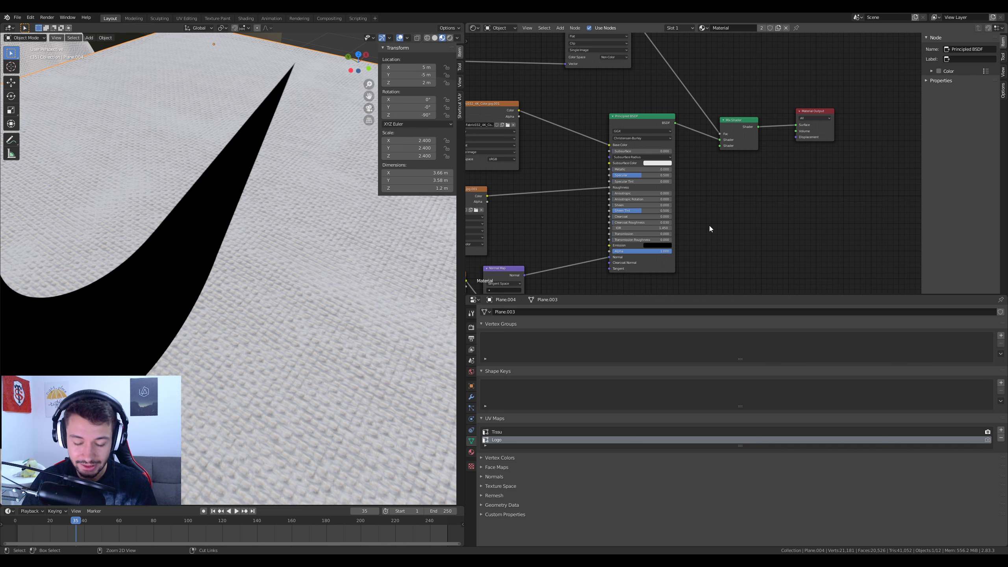
Duplicate the Principled BSDF and connect the copy to the Mix Shader's second input
{"action": "key", "text": "alt+d"}
{"action": "left_click", "coordinate": [697, 209]}
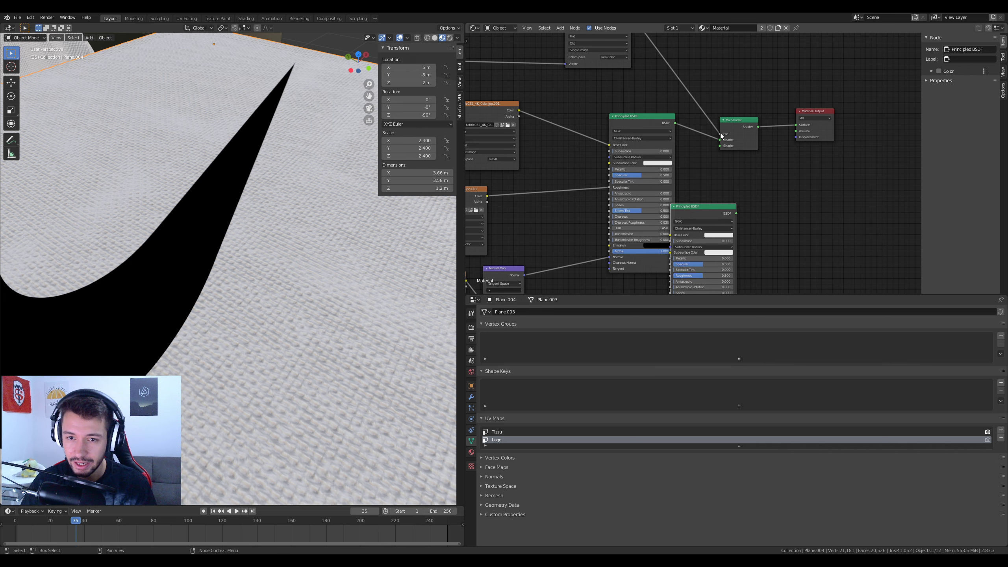
{"action": "left_click_drag", "start_coordinate": [817, 115], "coordinate": [854, 129]}
{"action": "left_click_drag", "start_coordinate": [738, 120], "coordinate": [801, 119]}
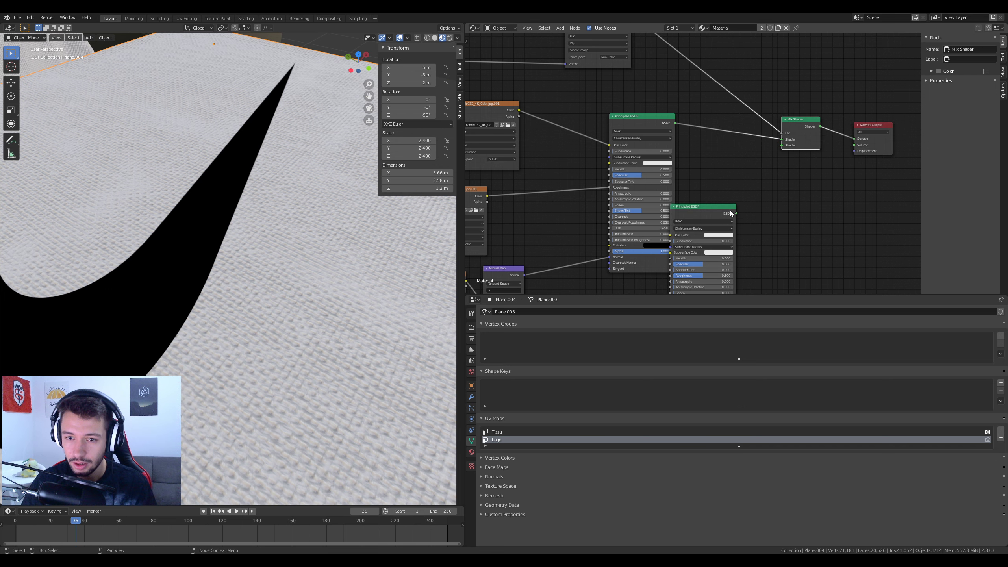
{"action": "left_click_drag", "start_coordinate": [736, 213], "coordinate": [782, 145]}
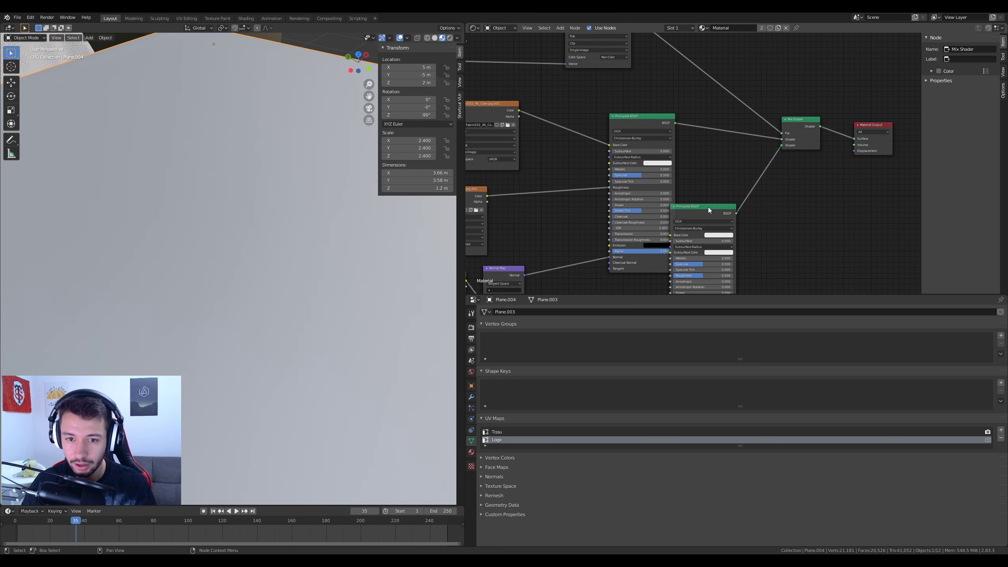
{"action": "left_click_drag", "start_coordinate": [708, 206], "coordinate": [741, 182]}
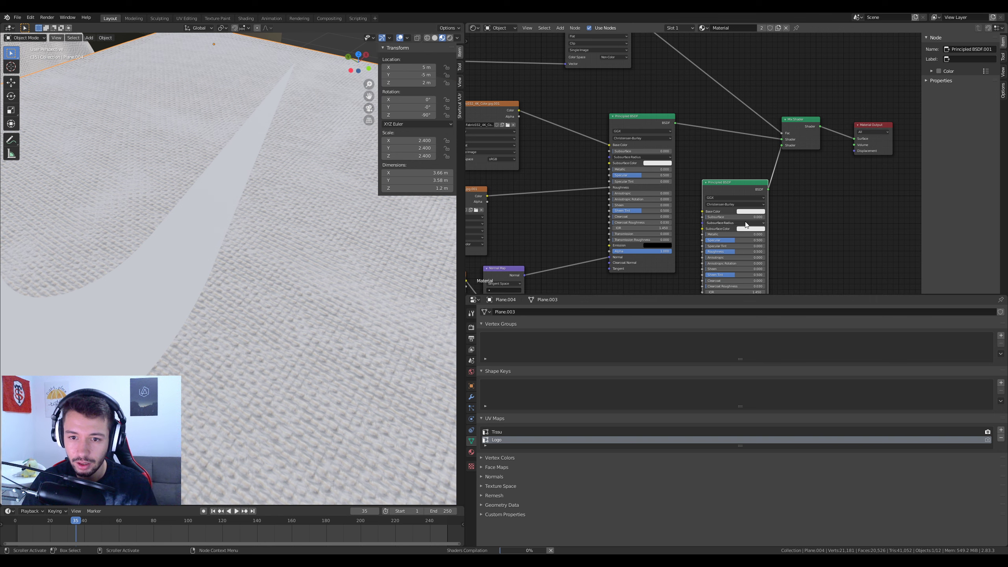
Set the logo BSDF's Base Color to black and frame the second Principled BSDF
{"action": "left_click", "coordinate": [749, 211]}
{"action": "left_click", "coordinate": [760, 213]}
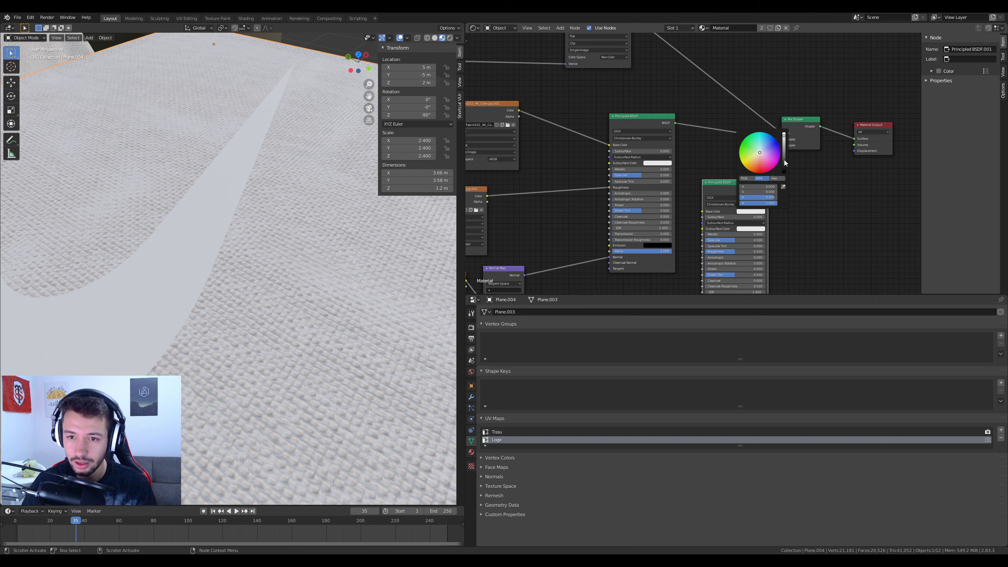
{"action": "left_click_drag", "start_coordinate": [786, 163], "coordinate": [784, 173]}
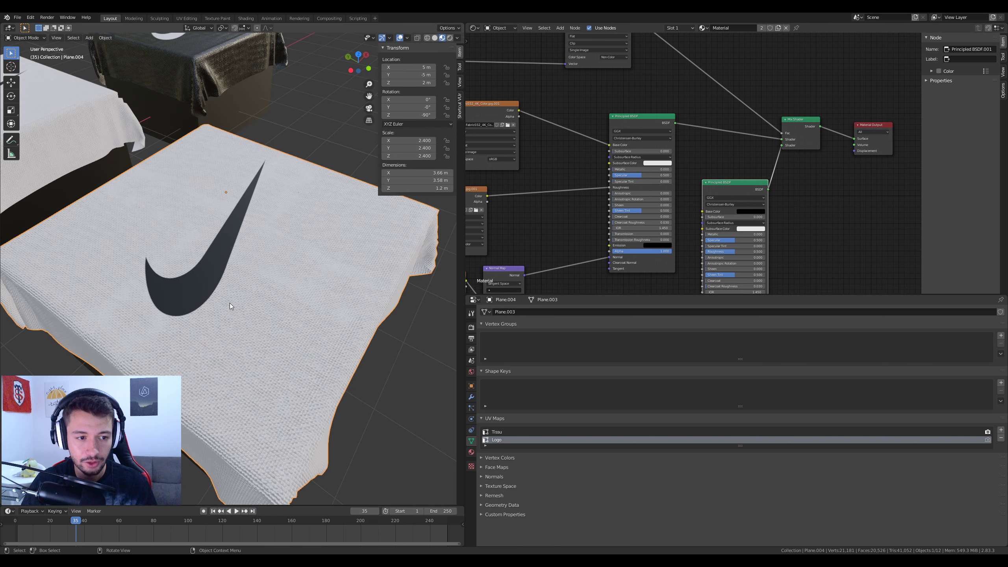
{"action": "middle_click_drag", "start_coordinate": [702, 272], "coordinate": [737, 164]}
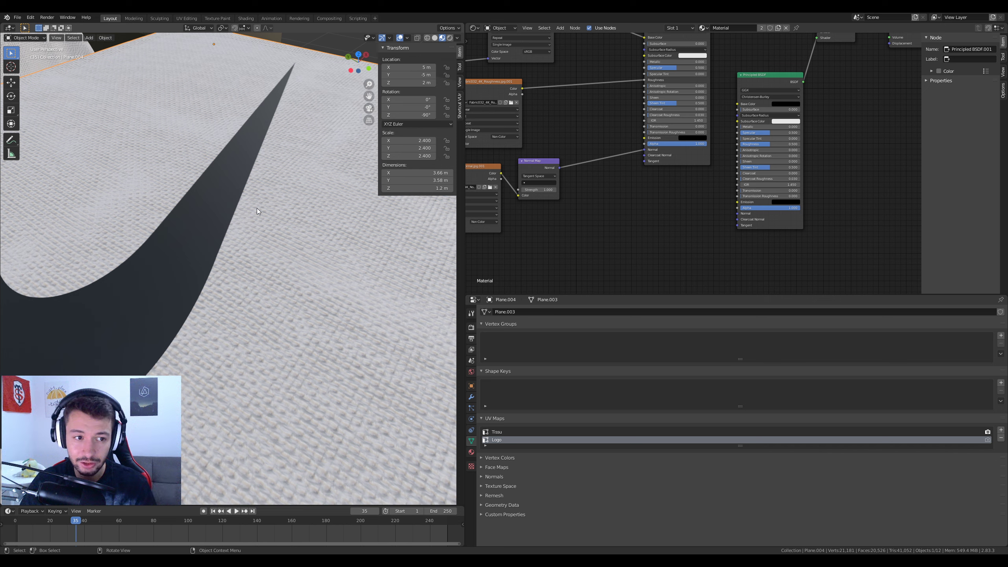
{"action": "scroll", "coordinate": [599, 198], "scroll_direction": "down", "scroll_amount": 2}
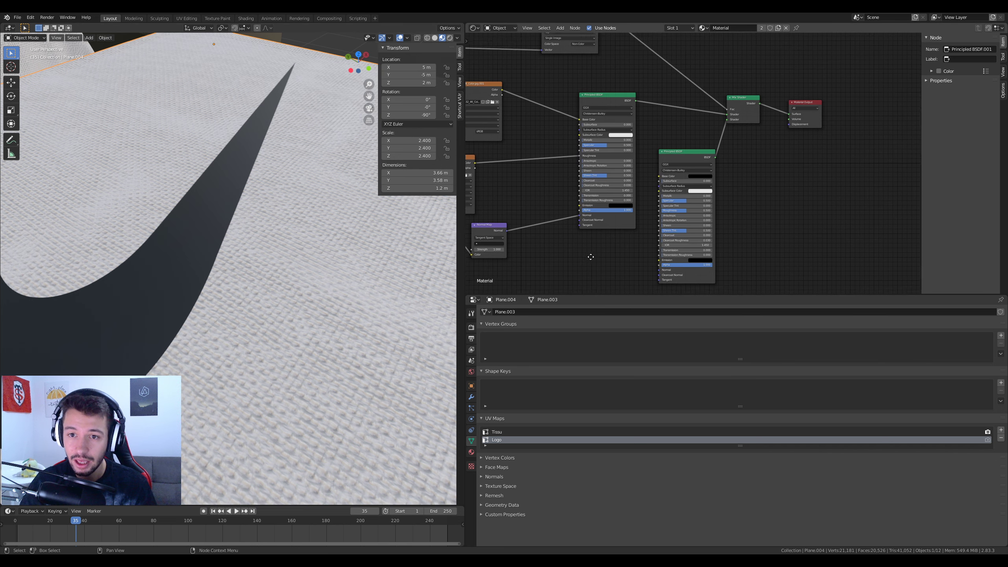
{"action": "middle_click_drag", "start_coordinate": [589, 238], "coordinate": [581, 283]}
{"action": "scroll", "coordinate": [733, 231], "scroll_direction": "up", "scroll_amount": 3}
{"action": "middle_click_drag", "start_coordinate": [676, 208], "coordinate": [700, 169]}
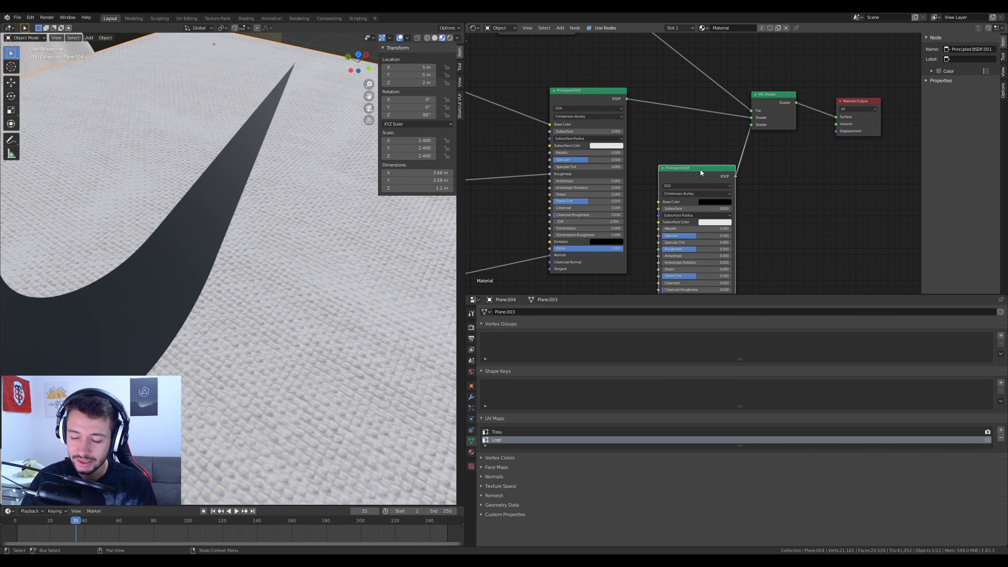
Replace the second Principled BSDF with an Emission shader feeding the Mix Shader's second input
{"action": "key", "text": "x"}
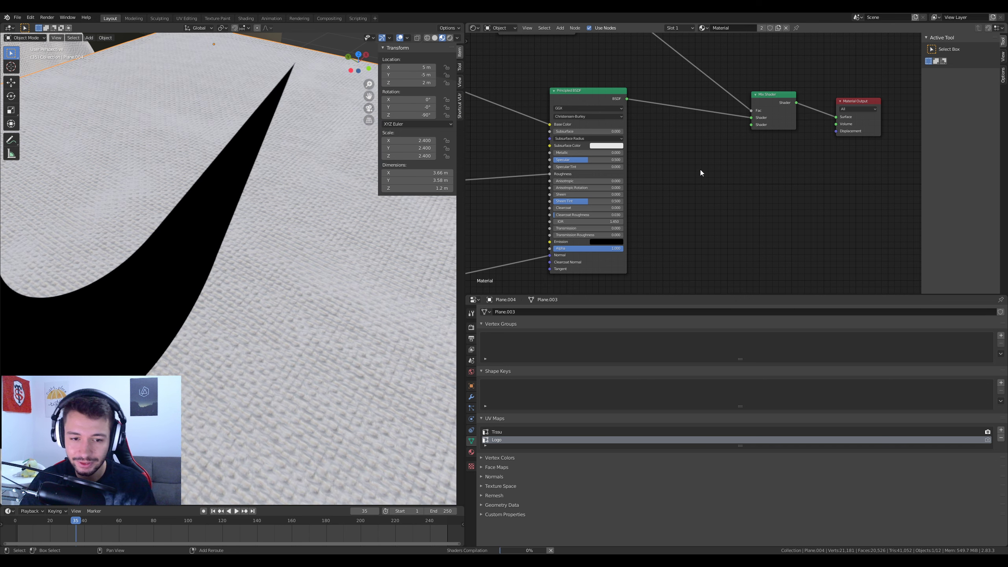
{"action": "key", "text": "shift+a"}
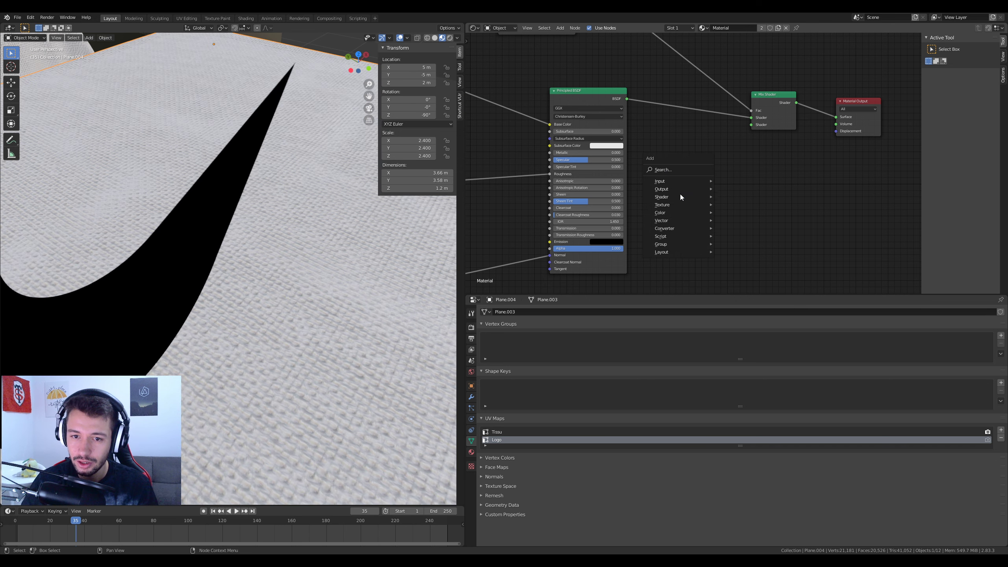
{"action": "mouse_move", "coordinate": [662, 197]}
{"action": "left_click", "coordinate": [770, 214]}
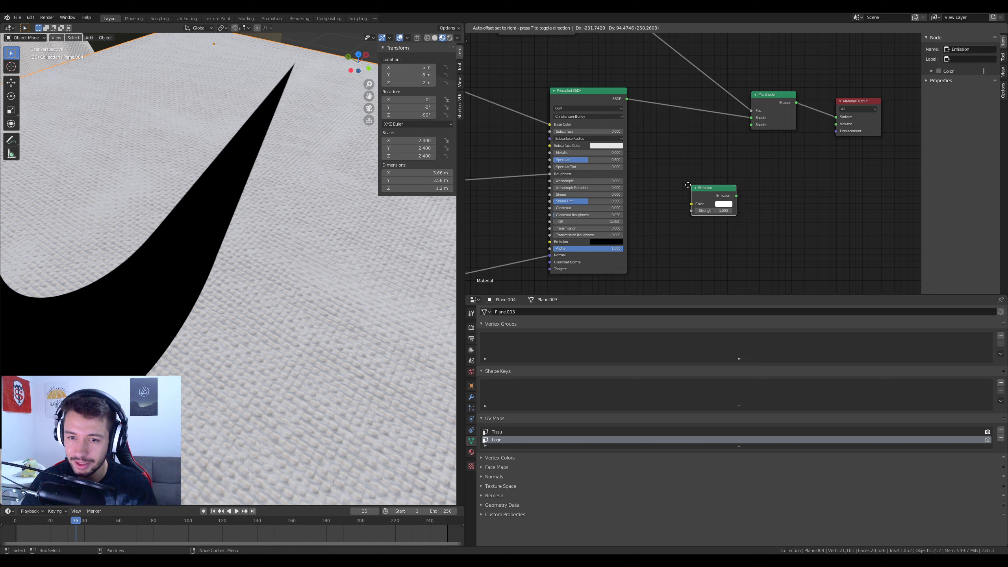
{"action": "left_click", "coordinate": [750, 199]}
{"action": "left_click", "coordinate": [471, 327]}
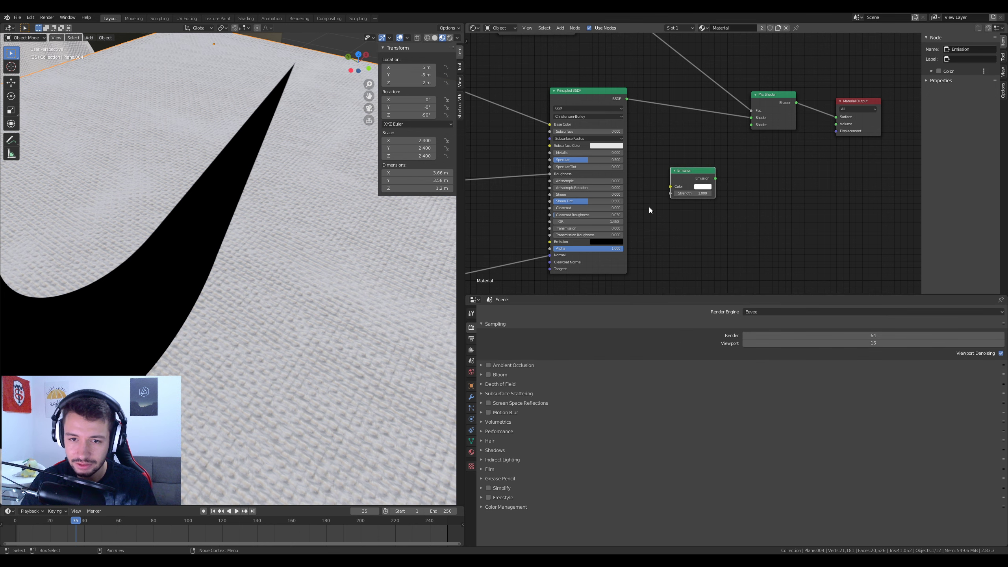
{"action": "left_click_drag", "start_coordinate": [716, 179], "coordinate": [752, 125]}
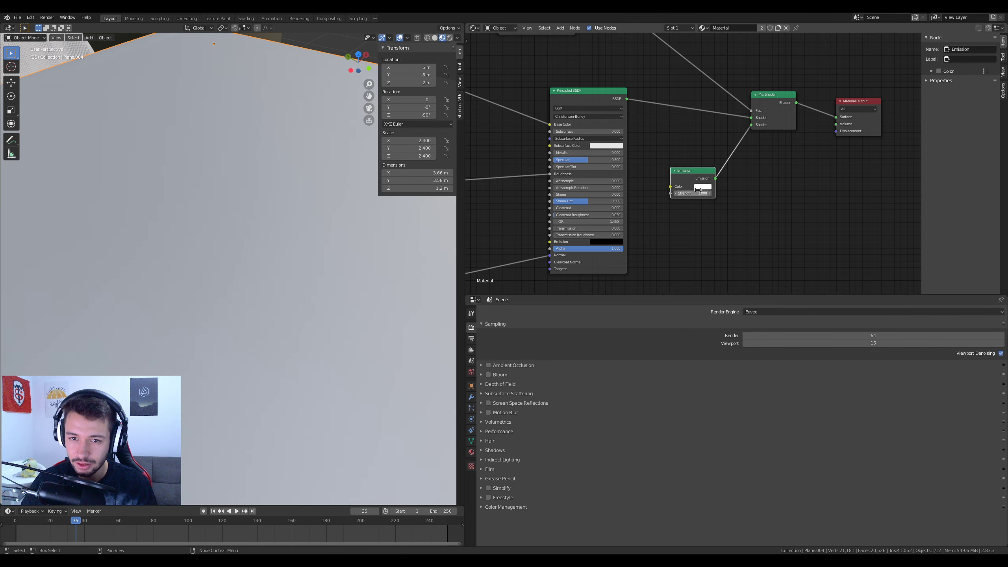
Make the emission bright green at Strength 50 and turn on Bloom
{"action": "left_click", "coordinate": [705, 186]}
{"action": "left_click", "coordinate": [702, 119]}
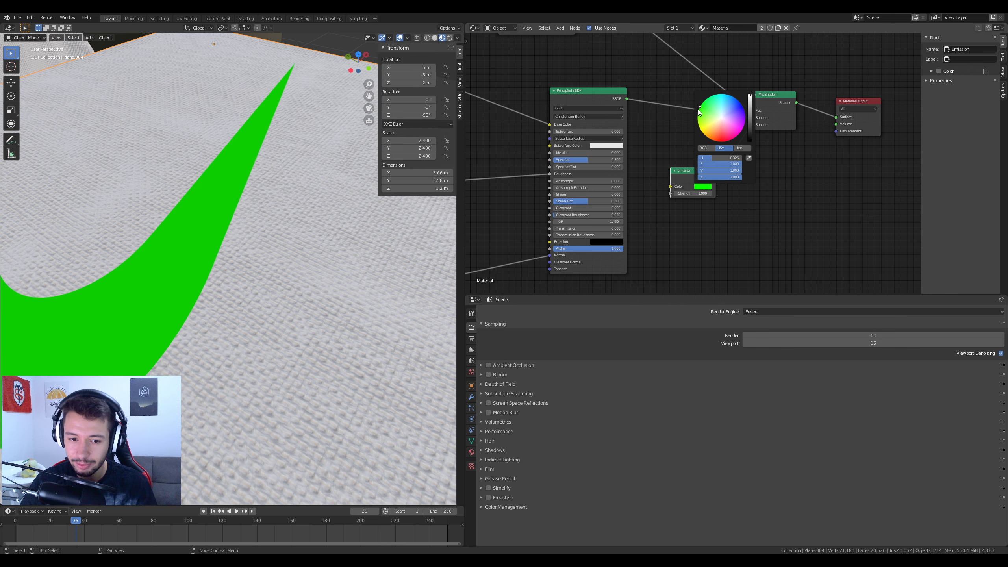
{"action": "left_click", "coordinate": [489, 375]}
{"action": "scroll", "coordinate": [275, 305], "scroll_direction": "down", "scroll_amount": 5}
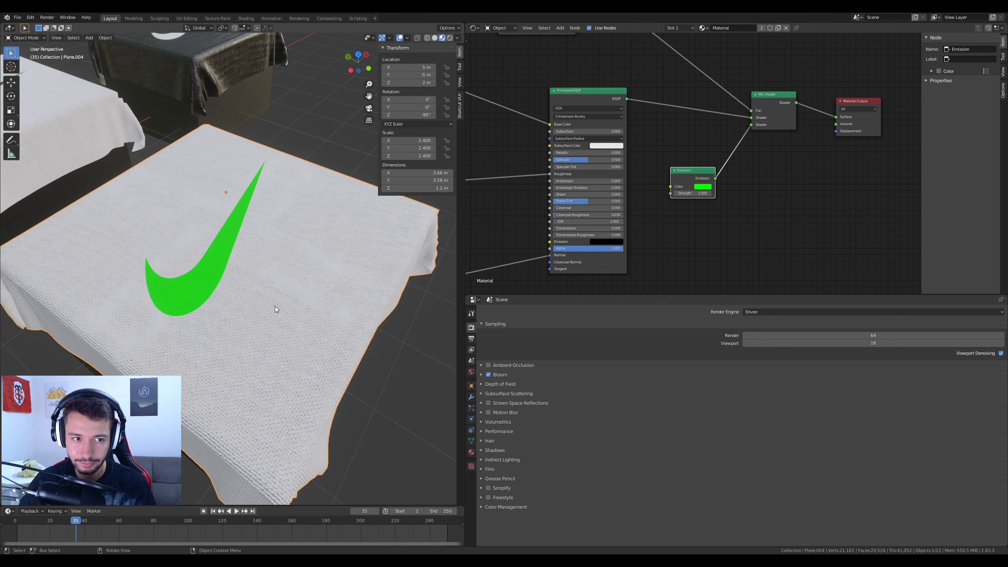
{"action": "left_click", "coordinate": [694, 192]}
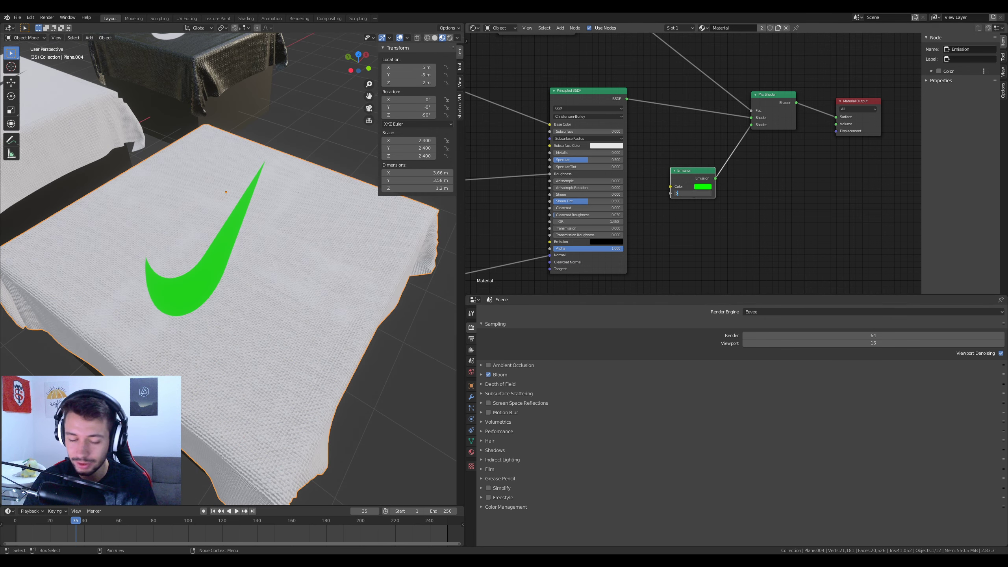
{"action": "type", "text": "0"}
{"action": "key", "text": "Return"}
Orbit around the box to inspect the glowing green swoosh
{"action": "mouse_move", "coordinate": [217, 253]}
{"action": "middle_mouse_down"}
{"action": "mouse_move", "coordinate": [192, 287]}
{"action": "mouse_move", "coordinate": [225, 283]}
{"action": "middle_mouse_up"}
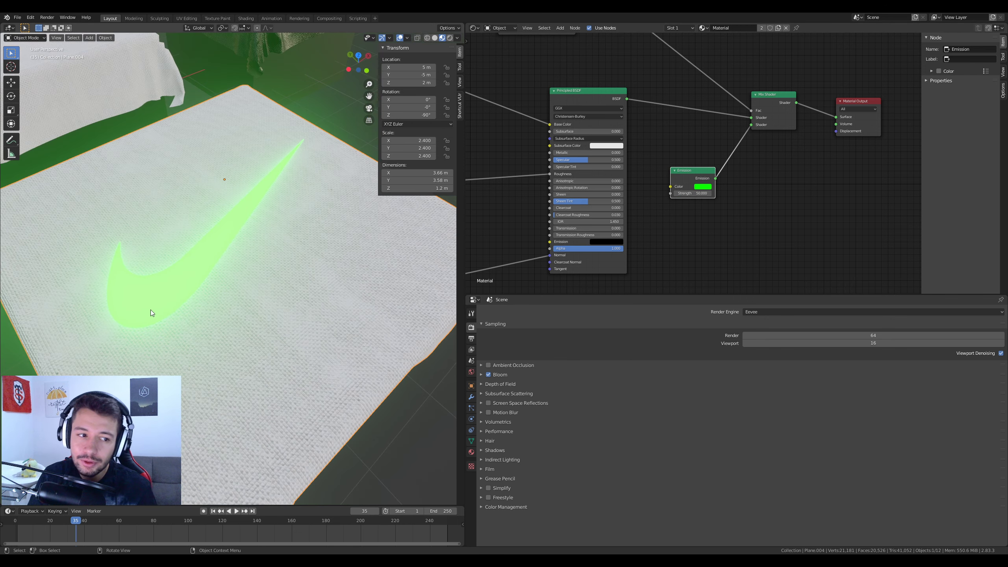
{"action": "mouse_move", "coordinate": [305, 128]}
{"action": "middle_mouse_down"}
{"action": "mouse_move", "coordinate": [236, 254]}
{"action": "mouse_move", "coordinate": [206, 198]}
{"action": "mouse_move", "coordinate": [237, 218]}
{"action": "mouse_move", "coordinate": [200, 287]}
{"action": "mouse_move", "coordinate": [189, 264]}
{"action": "middle_mouse_up"}
{"action": "scroll", "coordinate": [68, 276], "scroll_direction": "up", "scroll_amount": 4}
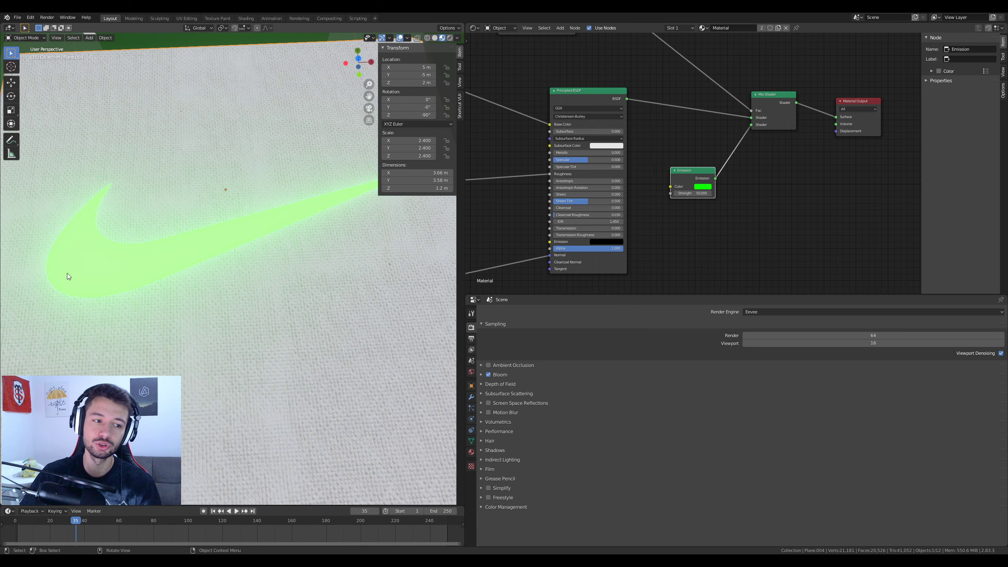
{"action": "scroll", "coordinate": [150, 338], "scroll_direction": "down", "scroll_amount": 4}
{"action": "middle_click_drag", "start_coordinate": [150, 337], "coordinate": [220, 314]}
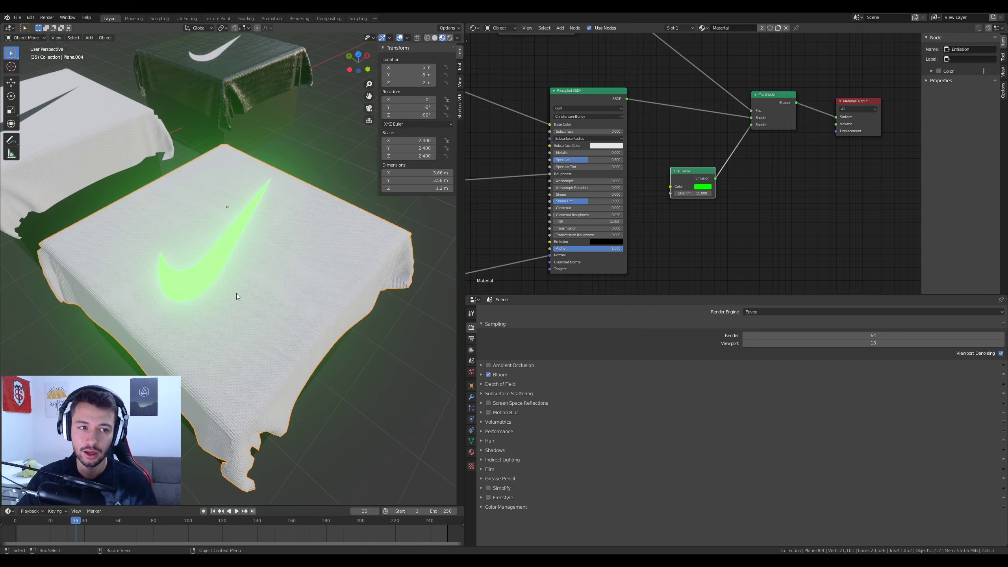
{"action": "left_click", "coordinate": [615, 146]}
{"action": "middle_click_drag", "start_coordinate": [503, 150], "coordinate": [656, 200]}
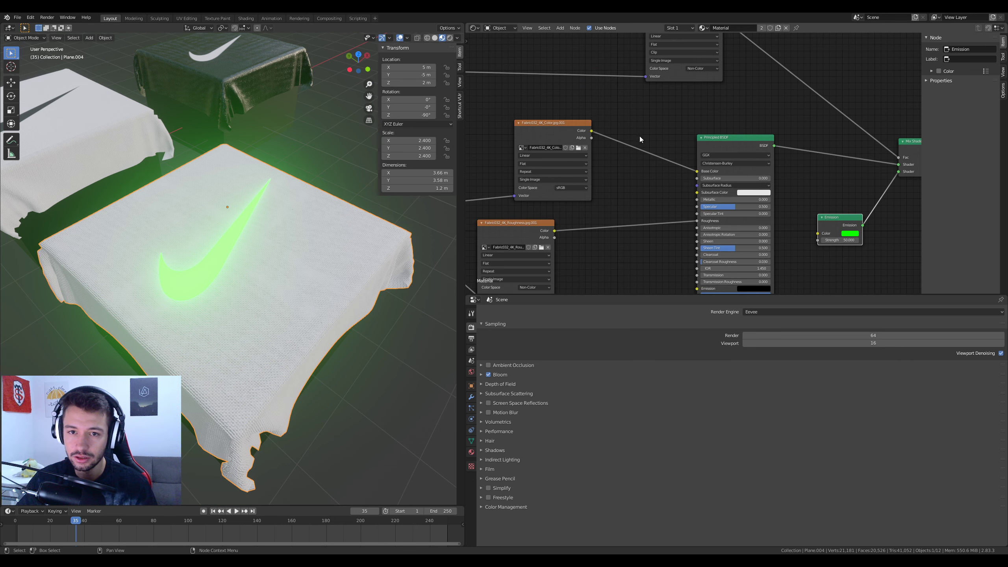
Insert a Mix node between the fabric colour texture and Base Color, with black Color2
{"action": "middle_click_drag", "start_coordinate": [639, 139], "coordinate": [655, 140]}
{"action": "key", "text": "shift+a"}
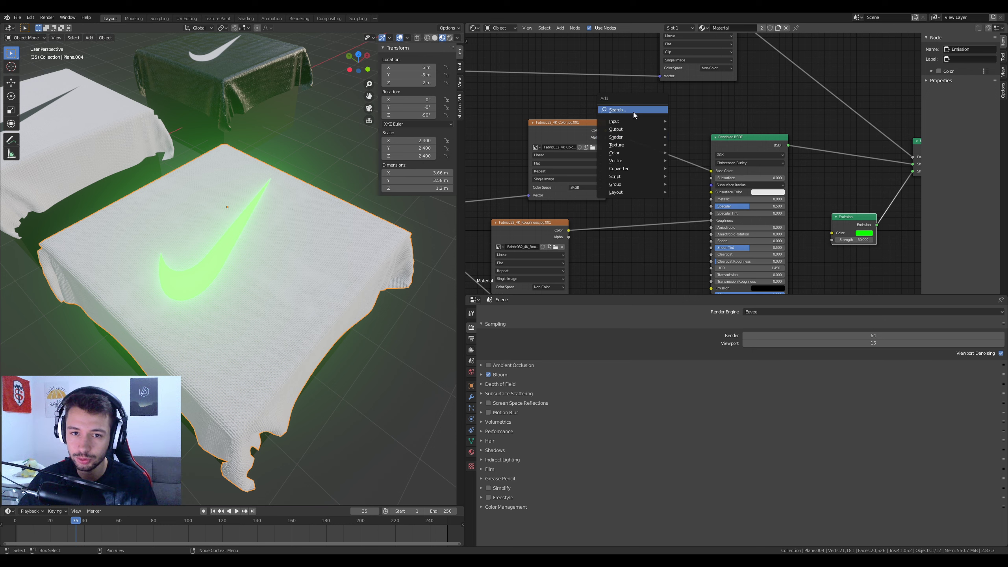
{"action": "left_click", "coordinate": [655, 113]}
{"action": "type", "text": "mix"}
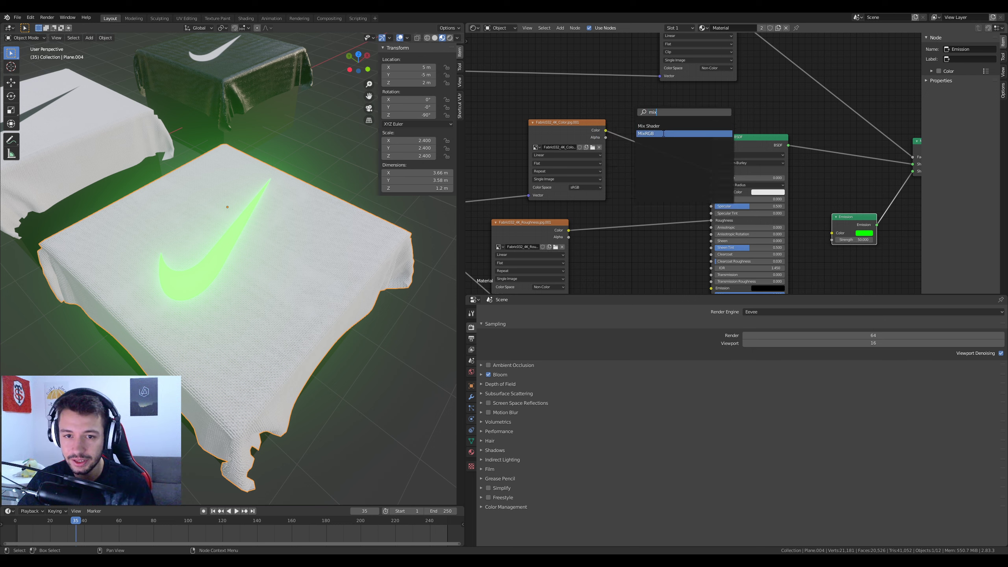
{"action": "key", "text": "Return"}
{"action": "left_click", "coordinate": [665, 141]}
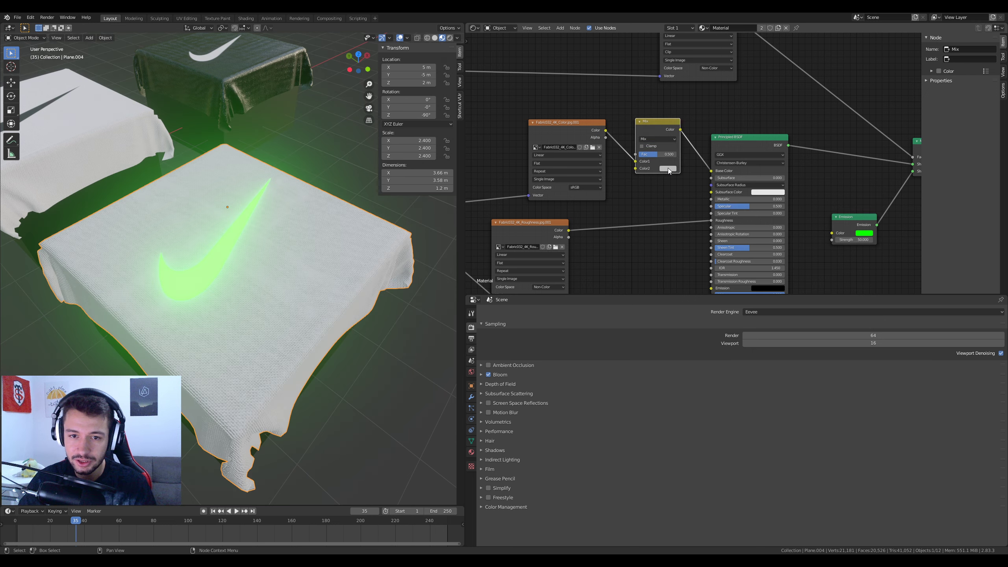
{"action": "left_click", "coordinate": [668, 168]}
{"action": "left_click_drag", "start_coordinate": [717, 111], "coordinate": [717, 124]}
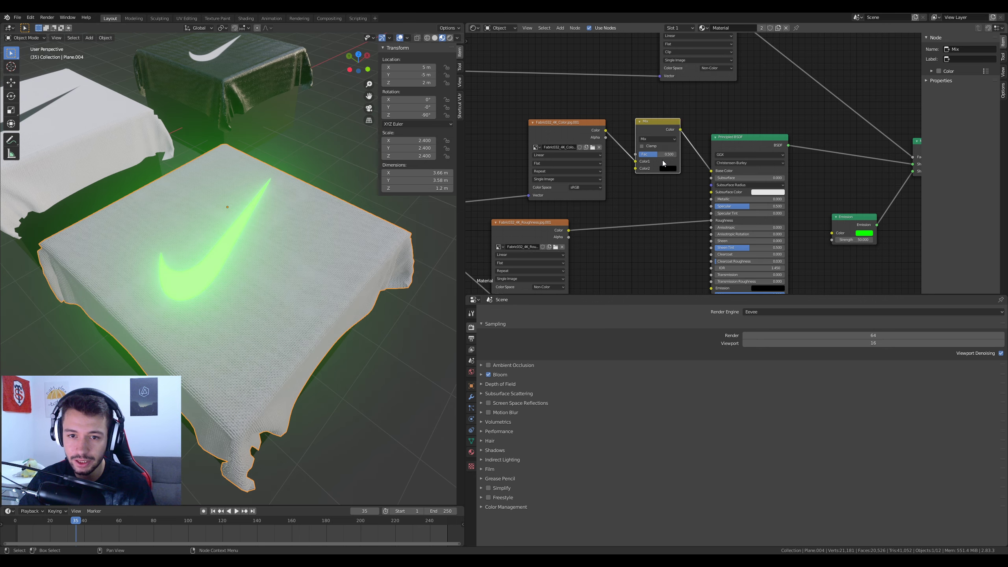
Orbit around the box to check the dark cloth from several angles
{"action": "middle_click_drag", "start_coordinate": [325, 254], "coordinate": [277, 293]}
{"action": "scroll", "coordinate": [277, 293], "scroll_direction": "up", "scroll_amount": 5}
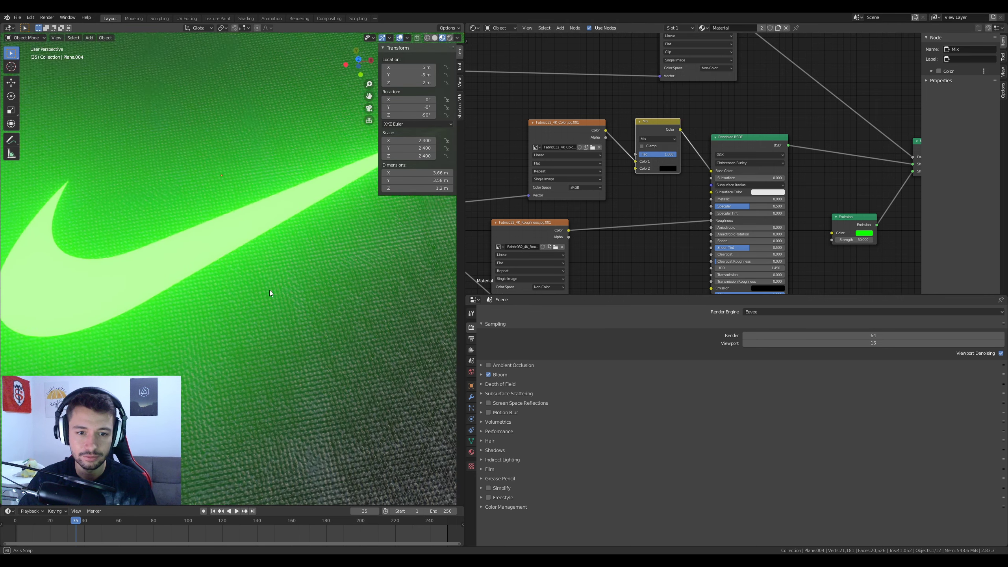
{"action": "scroll", "coordinate": [266, 283], "scroll_direction": "down", "scroll_amount": 5}
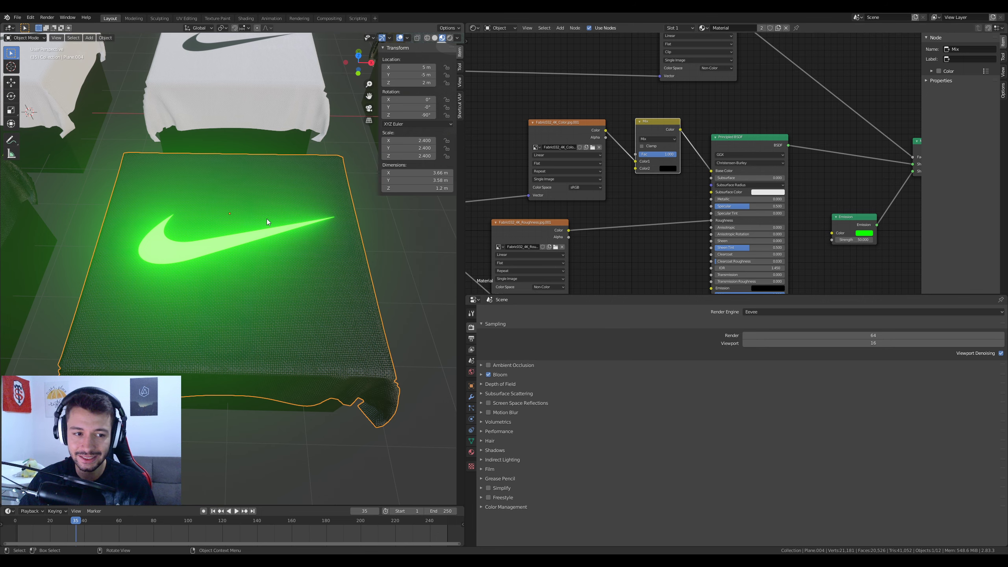
{"action": "mouse_move", "coordinate": [266, 219]}
{"action": "middle_mouse_down"}
{"action": "mouse_move", "coordinate": [249, 256]}
{"action": "mouse_move", "coordinate": [207, 265]}
{"action": "middle_mouse_up"}
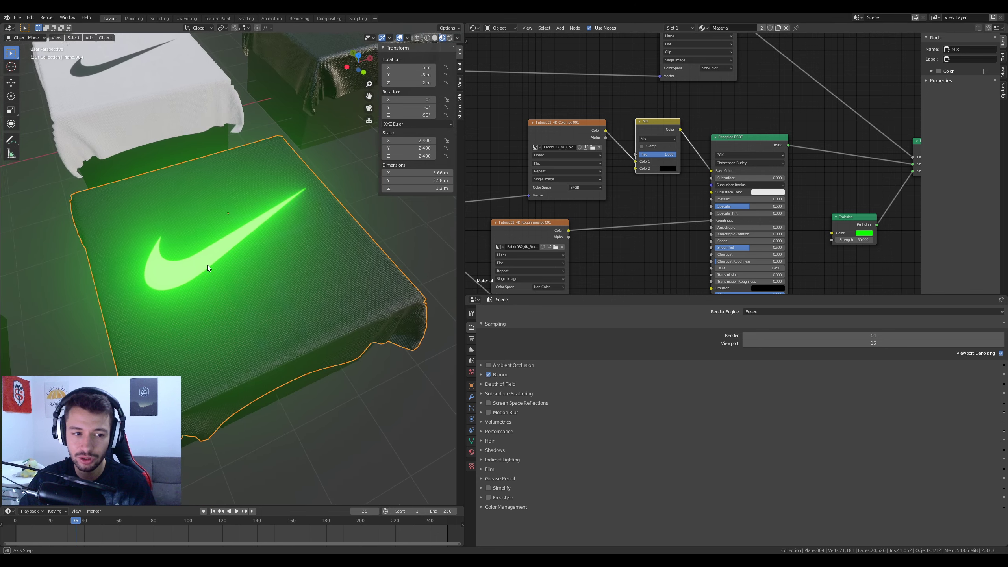
Try yellow, pink and green for the Emission colour, then settle on white
{"action": "left_click", "coordinate": [872, 235]}
{"action": "mouse_move", "coordinate": [889, 175]}
{"action": "left_mouse_down"}
{"action": "mouse_move", "coordinate": [861, 175]}
{"action": "mouse_move", "coordinate": [888, 187]}
{"action": "mouse_move", "coordinate": [865, 147]}
{"action": "left_mouse_up"}
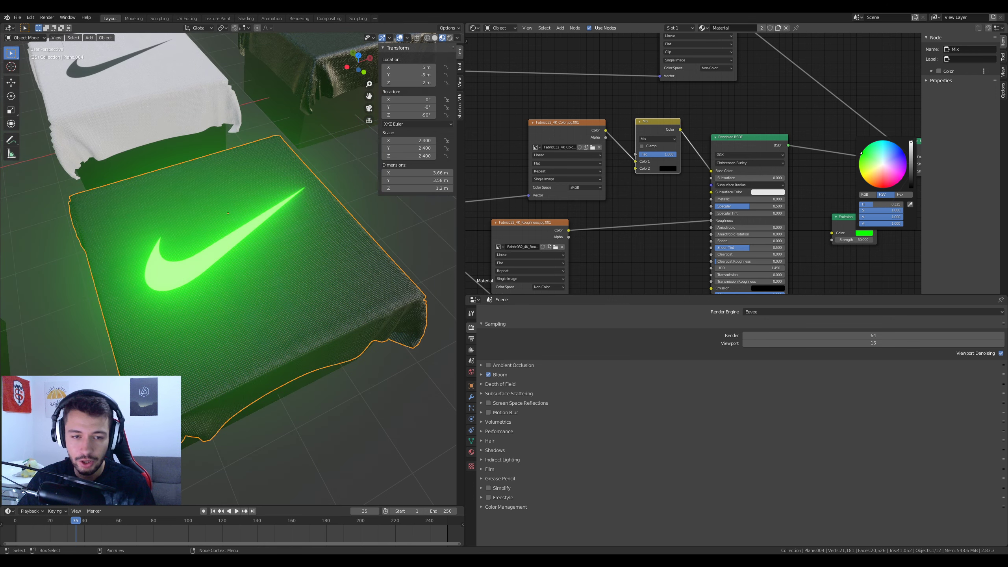
{"action": "scroll", "coordinate": [318, 266], "scroll_direction": "down", "scroll_amount": 5}
{"action": "scroll", "coordinate": [320, 255], "scroll_direction": "up", "scroll_amount": 3}
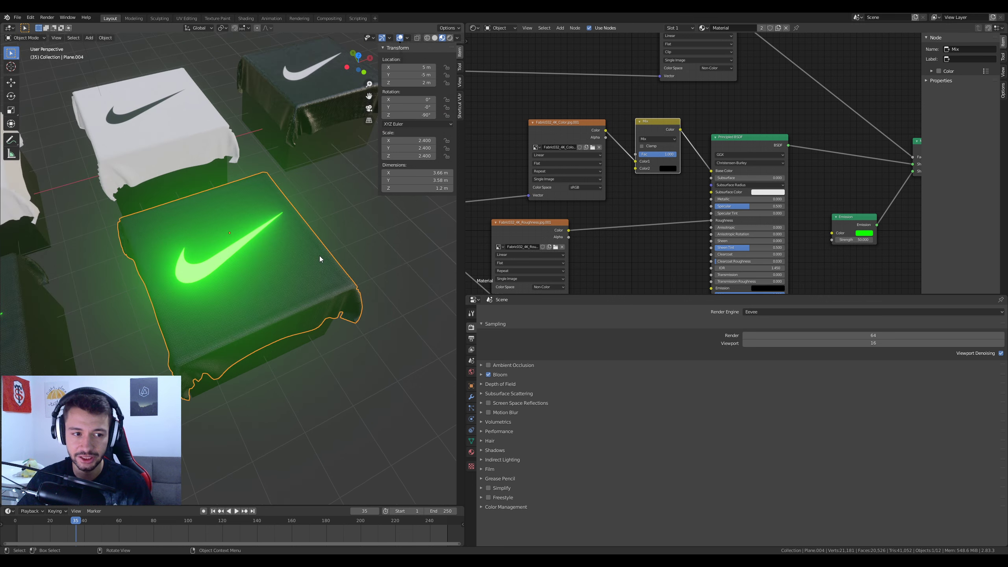
{"action": "scroll", "coordinate": [320, 256], "scroll_direction": "down", "scroll_amount": 2}
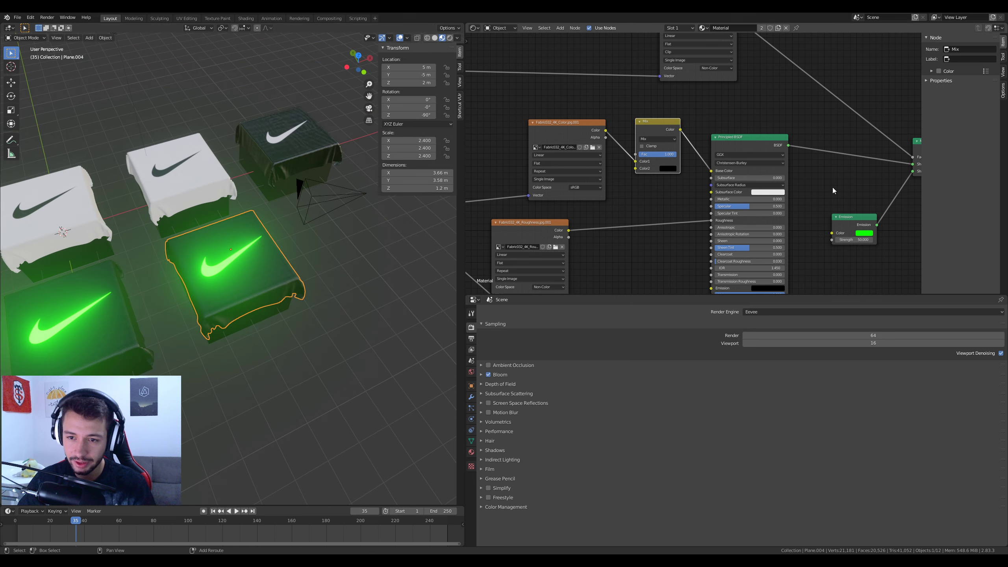
{"action": "middle_click_drag", "start_coordinate": [834, 191], "coordinate": [701, 200]}
{"action": "left_click", "coordinate": [731, 243]}
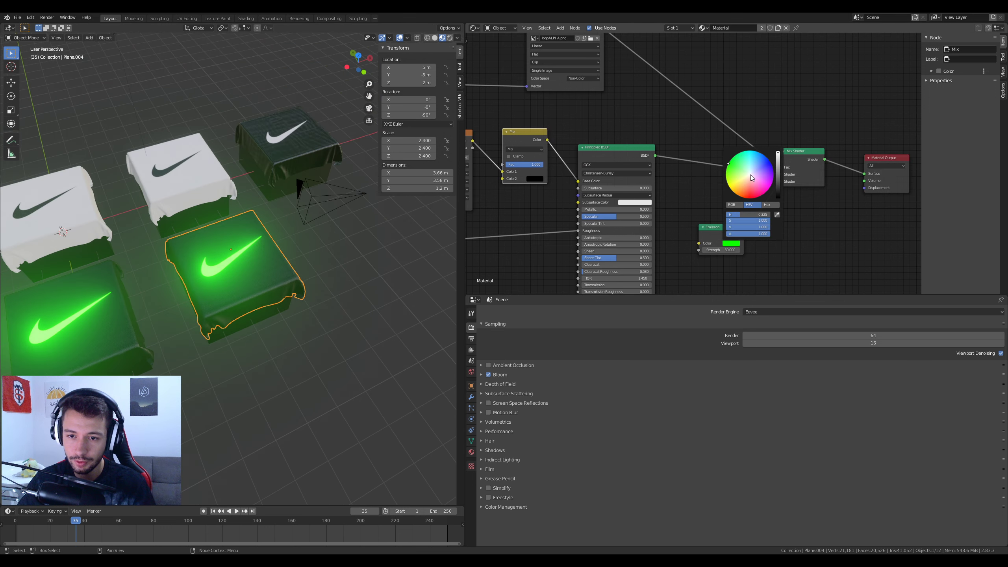
{"action": "left_click", "coordinate": [752, 178]}
{"action": "left_click", "coordinate": [728, 249]}
Set Emission Strength to 1 and orbit the box for a closer look
{"action": "type", "text": "1"}
{"action": "key", "text": "Return"}
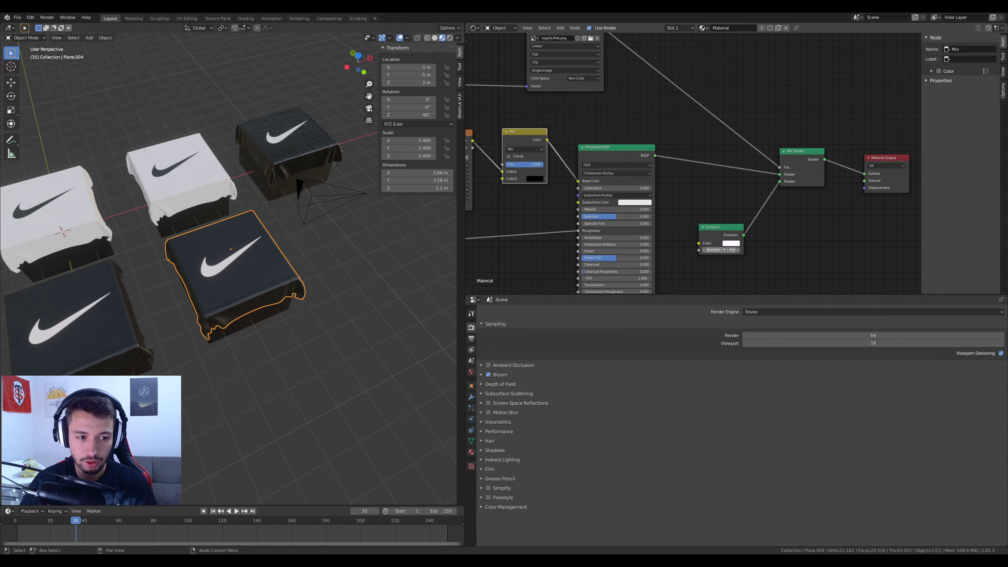
{"action": "scroll", "coordinate": [258, 302], "scroll_direction": "up", "scroll_amount": 4}
{"action": "scroll", "coordinate": [268, 317], "scroll_direction": "up", "scroll_amount": 3}
{"action": "mouse_move", "coordinate": [268, 317]}
{"action": "middle_mouse_down"}
{"action": "mouse_move", "coordinate": [227, 297]}
{"action": "mouse_move", "coordinate": [265, 288]}
{"action": "mouse_move", "coordinate": [254, 324]}
{"action": "mouse_move", "coordinate": [265, 286]}
{"action": "middle_mouse_up"}
{"action": "scroll", "coordinate": [265, 286], "scroll_direction": "down", "scroll_amount": 3}
Bring the logoGREYSCALE image into the node editor and move logoALPHA aside
{"action": "middle_click_drag", "start_coordinate": [701, 278], "coordinate": [788, 244]}
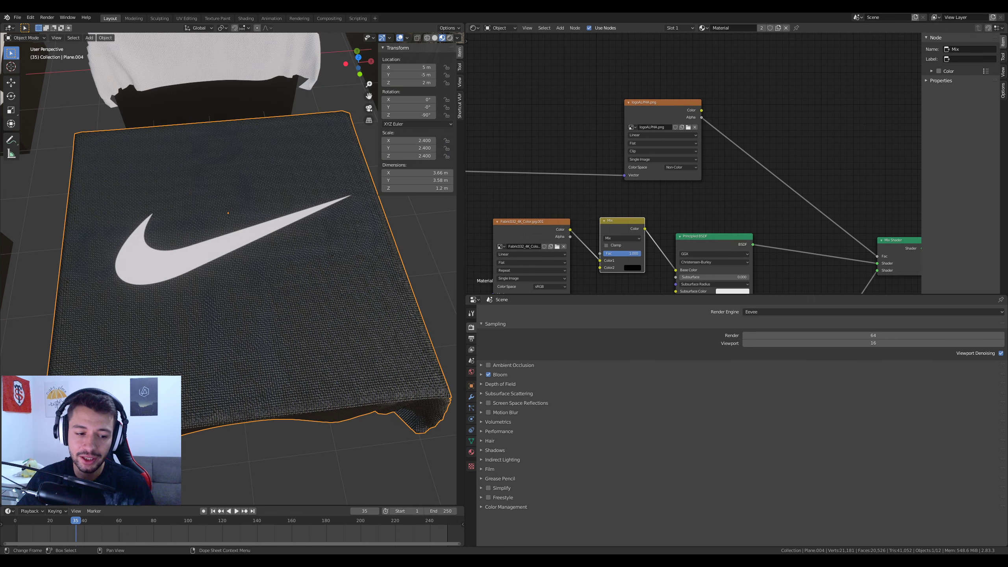
{"action": "mouse_move", "coordinate": [247, 191]}
{"action": "left_mouse_down"}
{"action": "mouse_move", "coordinate": [583, 103]}
{"action": "mouse_move", "coordinate": [590, 74]}
{"action": "mouse_move", "coordinate": [634, 66]}
{"action": "mouse_move", "coordinate": [671, 37]}
{"action": "left_mouse_up"}
{"action": "left_click_drag", "start_coordinate": [631, 123], "coordinate": [631, 147]}
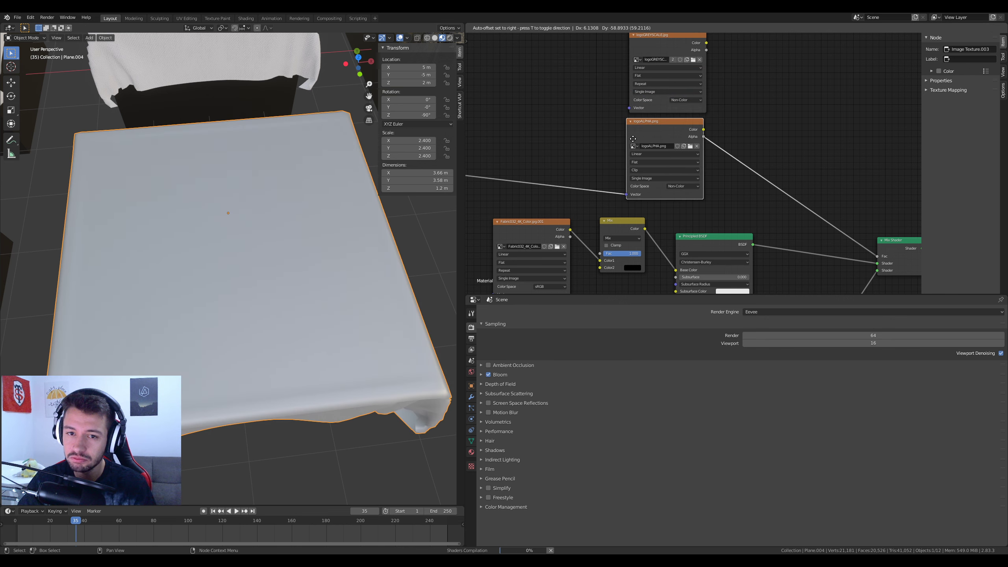
{"action": "scroll", "coordinate": [631, 147], "scroll_direction": "down", "scroll_amount": 2}
{"action": "mouse_move", "coordinate": [602, 133]}
{"action": "middle_mouse_down"}
{"action": "mouse_move", "coordinate": [538, 158]}
{"action": "mouse_move", "coordinate": [533, 148]}
{"action": "middle_mouse_up"}
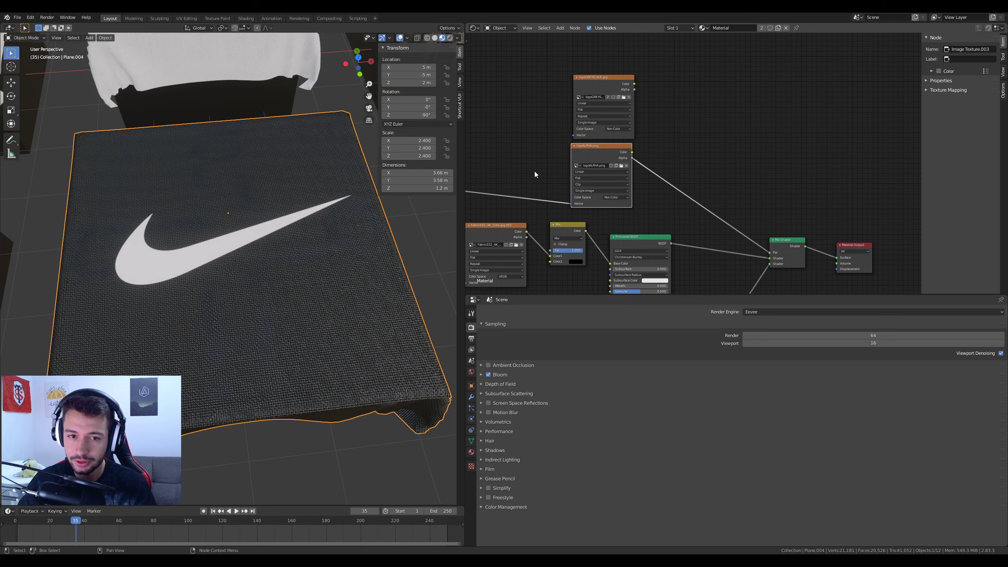
Link UV Map to logoGREYSCALE's Vector and its Color to the mix factor
{"action": "scroll", "coordinate": [535, 174], "scroll_direction": "down", "scroll_amount": 1}
{"action": "scroll", "coordinate": [534, 174], "scroll_direction": "left", "scroll_amount": 3, "text": "ctrl"}
{"action": "left_click_drag", "start_coordinate": [525, 177], "coordinate": [670, 135]}
{"action": "scroll", "coordinate": [659, 119], "scroll_direction": "right", "scroll_amount": 3, "text": "ctrl"}
{"action": "scroll", "coordinate": [647, 106], "scroll_direction": "right", "scroll_amount": 1, "text": "ctrl"}
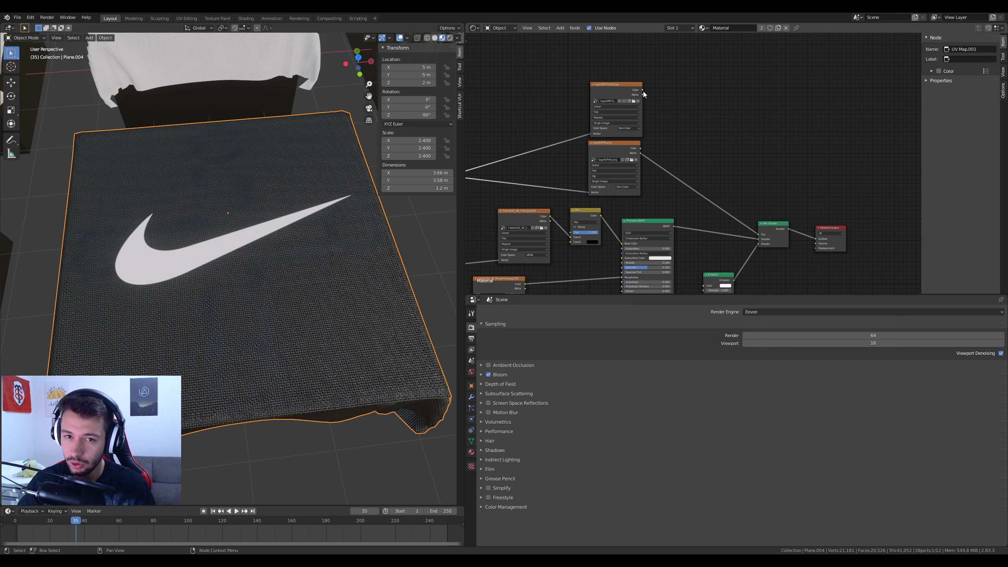
{"action": "left_click_drag", "start_coordinate": [642, 90], "coordinate": [759, 235]}
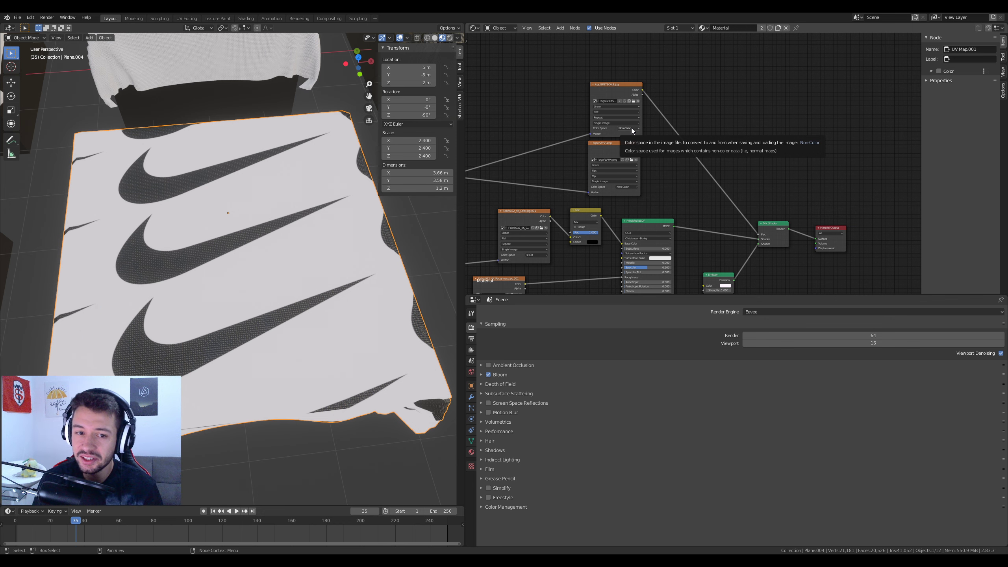
{"action": "scroll", "coordinate": [239, 300], "scroll_direction": "down", "scroll_amount": 5}
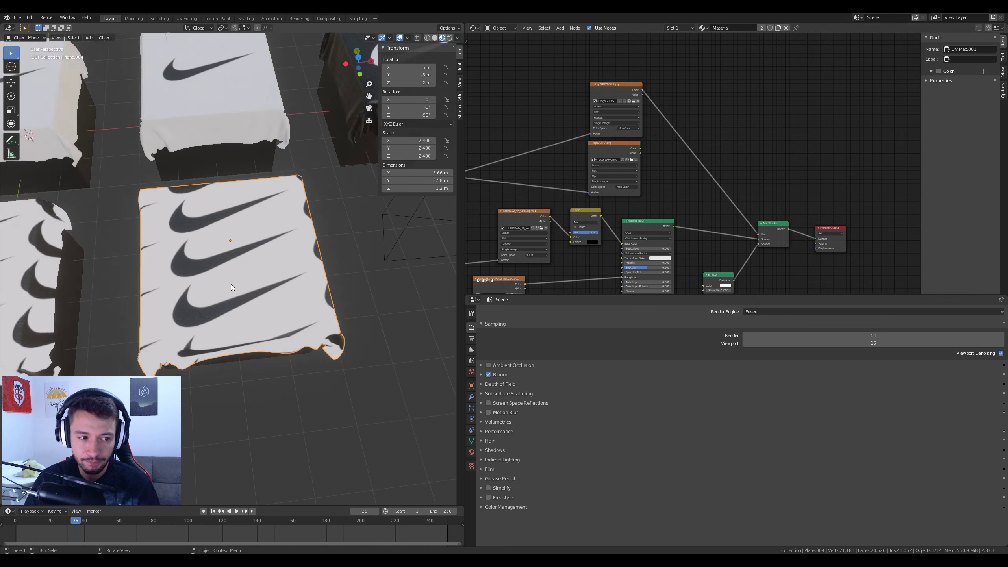
{"action": "scroll", "coordinate": [231, 283], "scroll_direction": "up", "scroll_amount": 4}
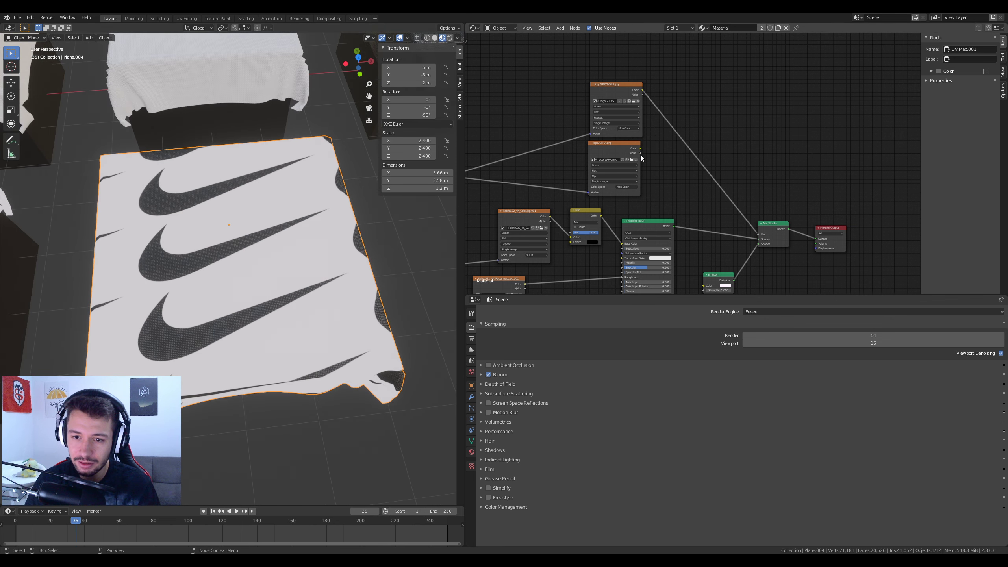
{"action": "left_click_drag", "start_coordinate": [641, 154], "coordinate": [758, 234]}
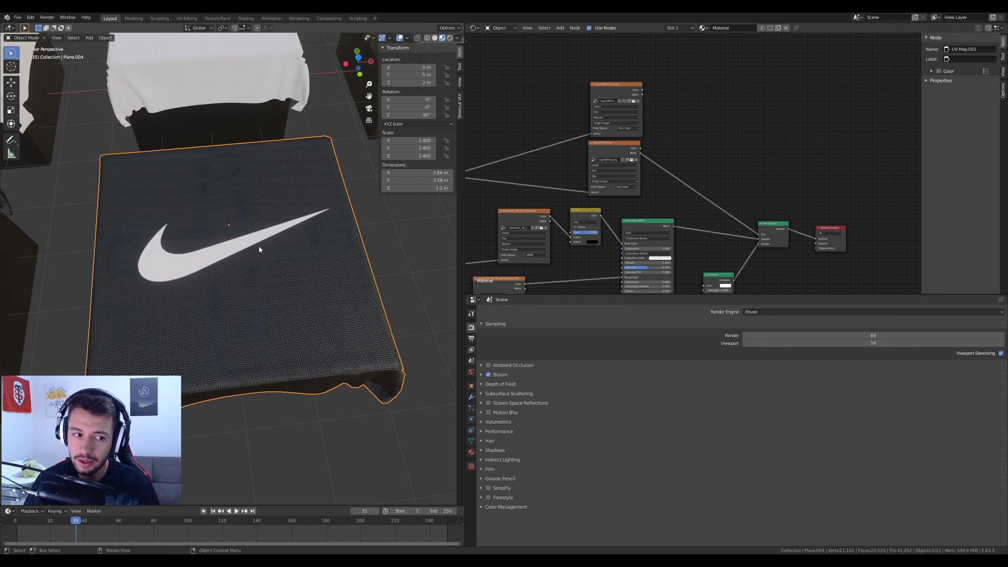
Show logoGREYSCALE.jpg in a lower Image Editor, annotate it, and link it to Mix Shader Fac
{"action": "left_click", "coordinate": [475, 300]}
{"action": "left_click", "coordinate": [492, 337]}
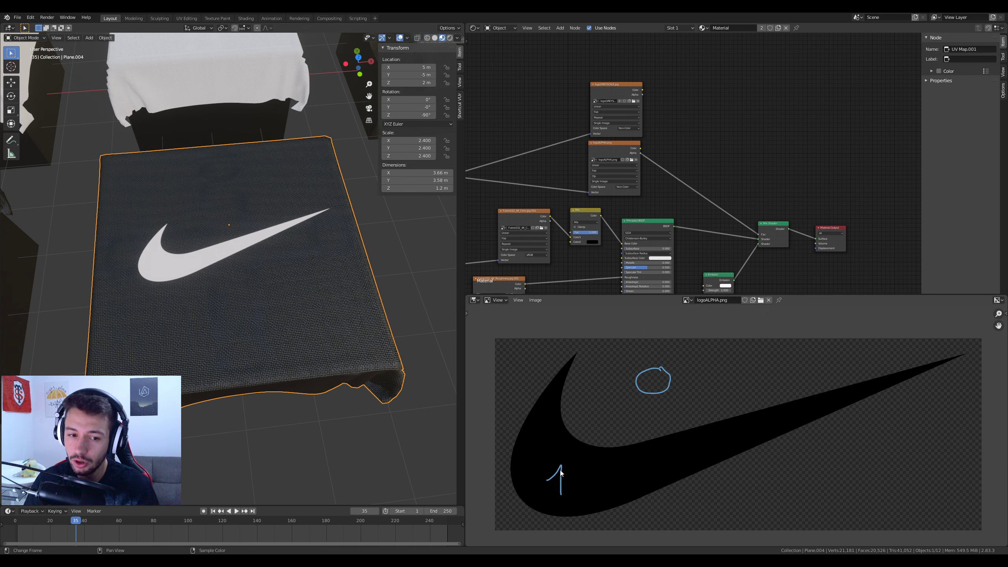
{"action": "left_click", "coordinate": [688, 300]}
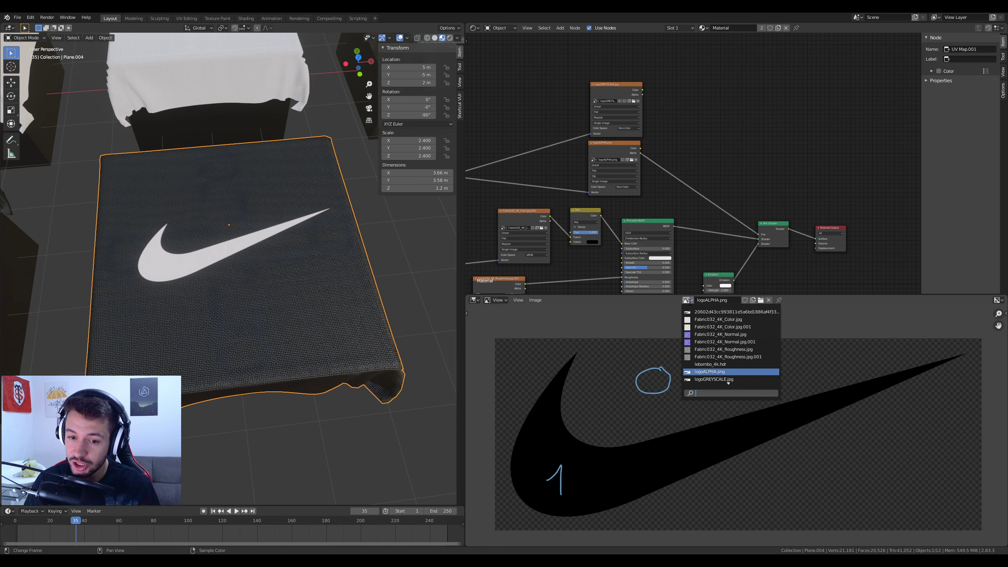
{"action": "left_click", "coordinate": [708, 380]}
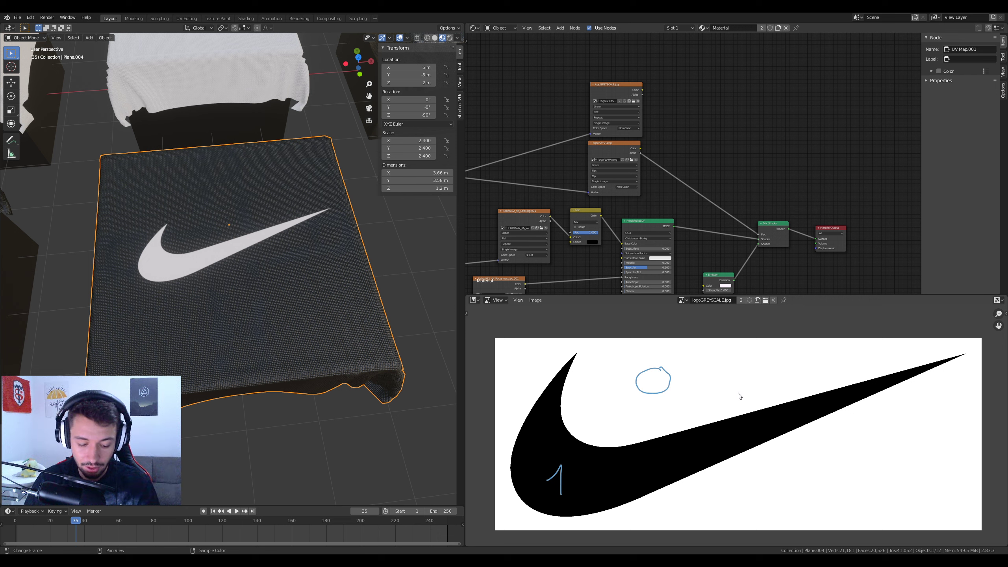
{"action": "left_click_drag", "start_coordinate": [621, 403], "coordinate": [684, 363]}
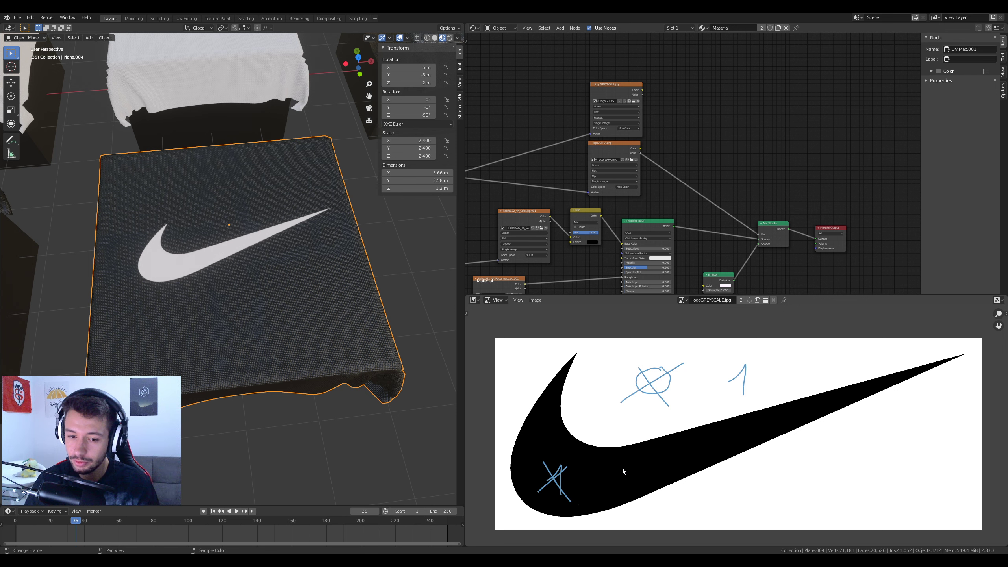
{"action": "left_click_drag", "start_coordinate": [612, 467], "coordinate": [625, 468]}
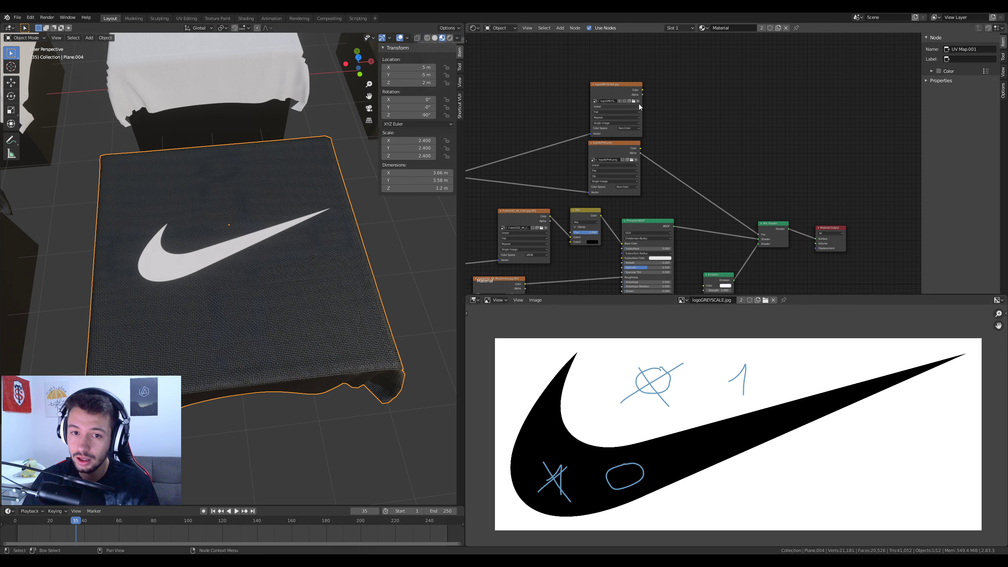
{"action": "left_click_drag", "start_coordinate": [642, 91], "coordinate": [757, 237]}
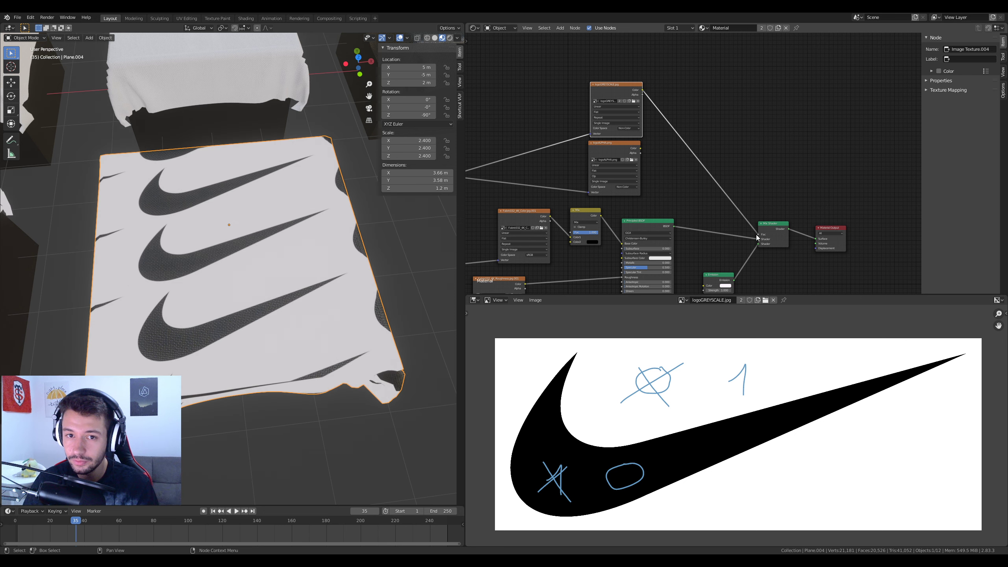
Insert an Invert node on the logoGREYSCALE-to-Fac link
{"action": "key", "text": "shift+a"}
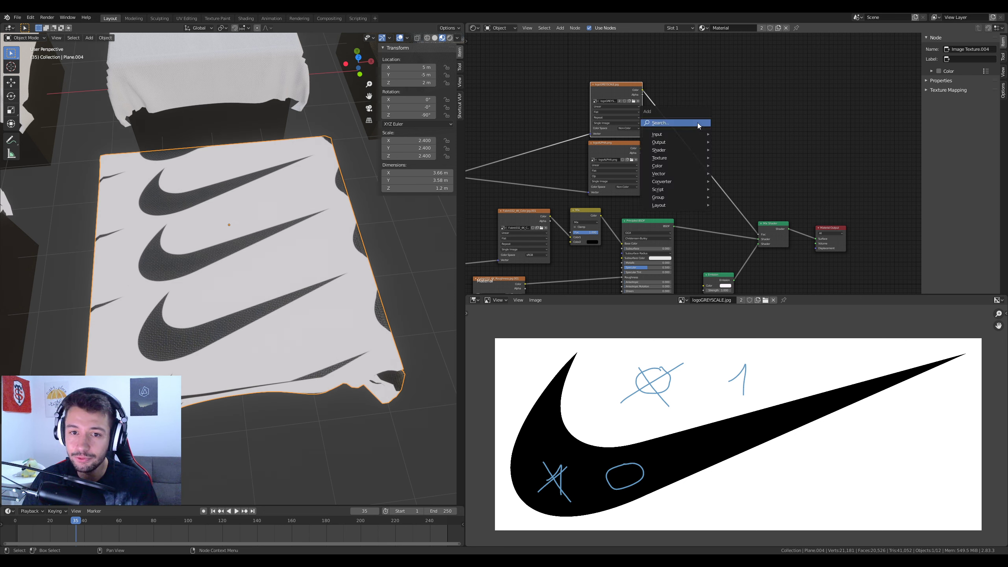
{"action": "left_click", "coordinate": [698, 123]}
{"action": "type", "text": "invert"}
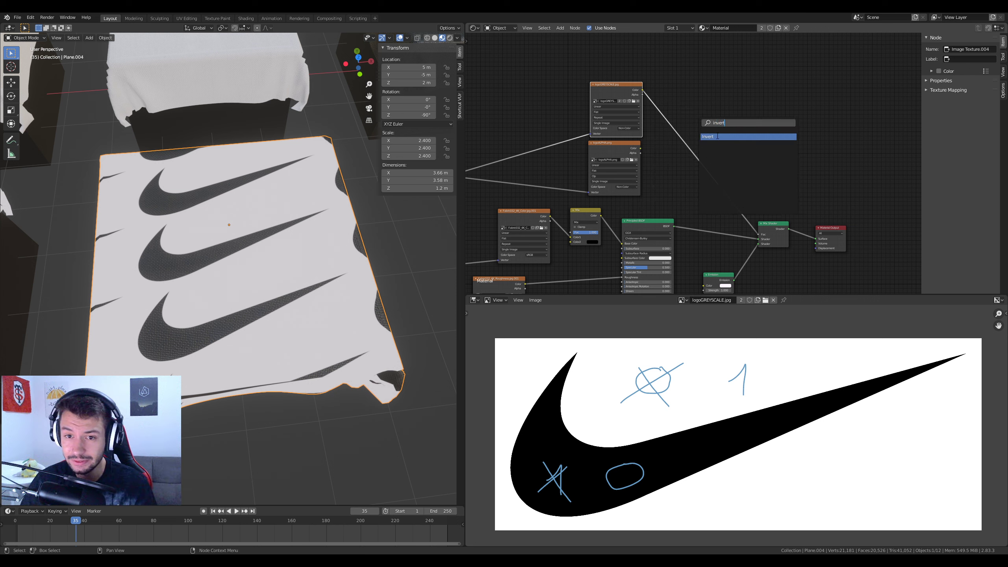
{"action": "left_click", "coordinate": [718, 136]}
{"action": "left_click", "coordinate": [693, 143]}
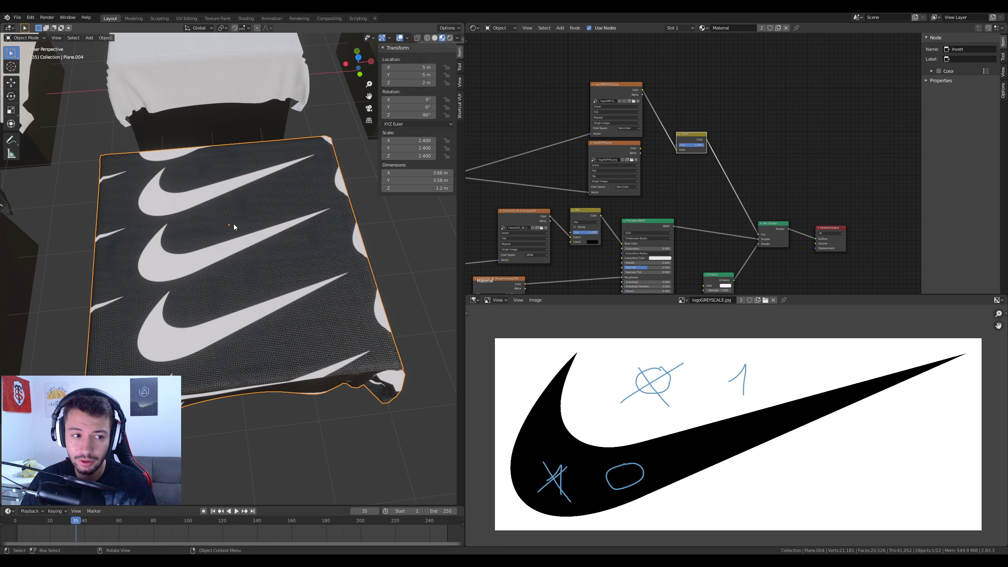
Change the logoGREYSCALE image's Extension from Repeat to Clip
{"action": "left_click", "coordinate": [616, 118]}
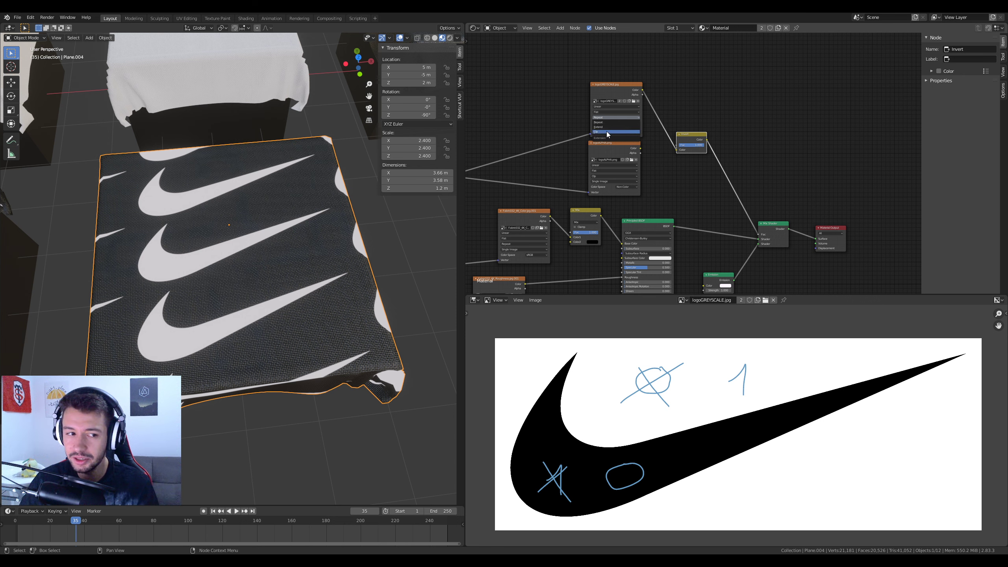
{"action": "left_click", "coordinate": [607, 131]}
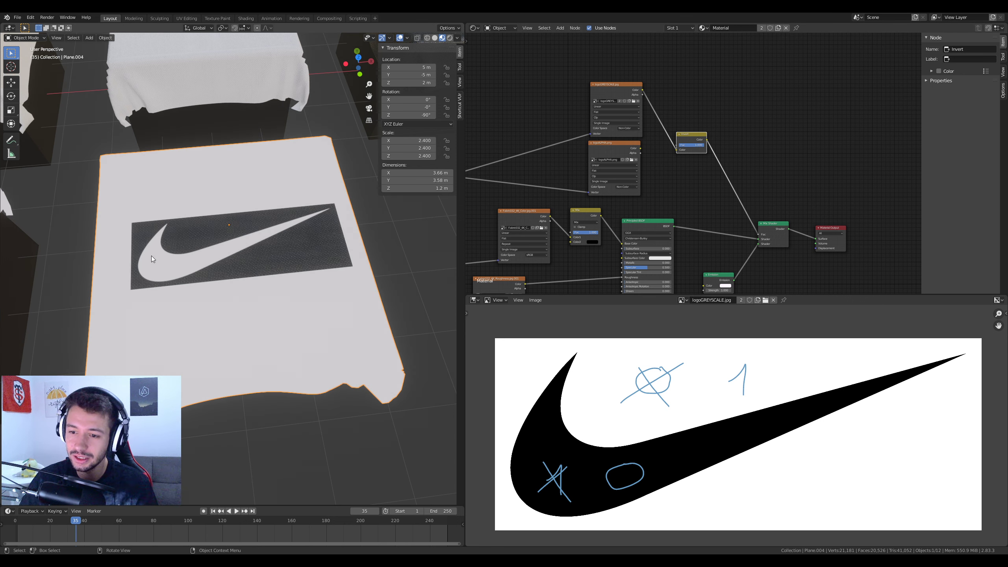
{"action": "scroll", "coordinate": [518, 396], "scroll_direction": "down", "scroll_amount": 3}
{"action": "scroll", "coordinate": [518, 395], "scroll_direction": "down", "scroll_amount": 1}
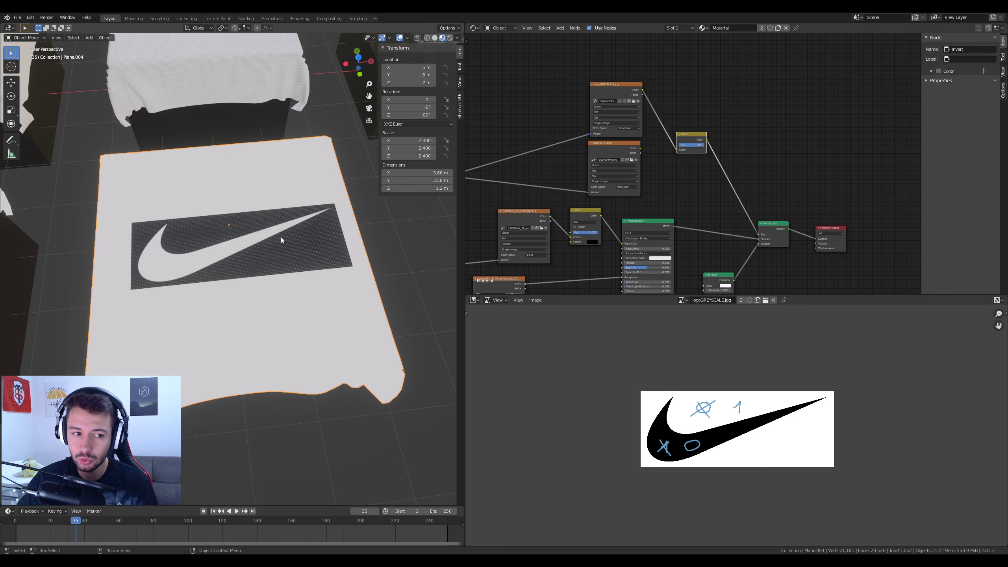
Switch the logoGREYSCALE image node's Extension from Clip to Extend
{"action": "scroll", "coordinate": [569, 119], "scroll_direction": "up", "scroll_amount": 2}
{"action": "scroll", "coordinate": [568, 127], "scroll_direction": "up", "scroll_amount": 1}
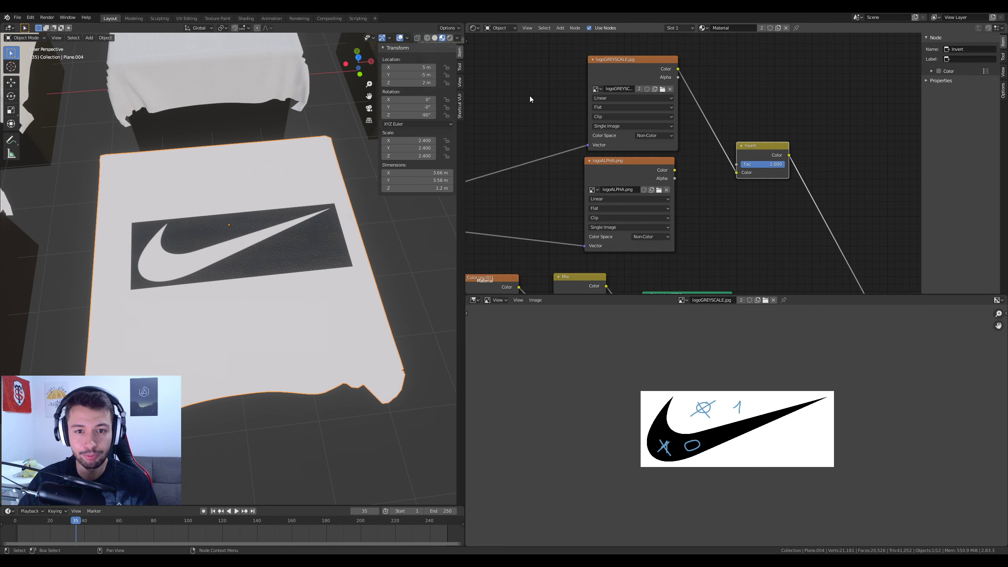
{"action": "left_click", "coordinate": [614, 116]}
{"action": "left_click", "coordinate": [612, 134]}
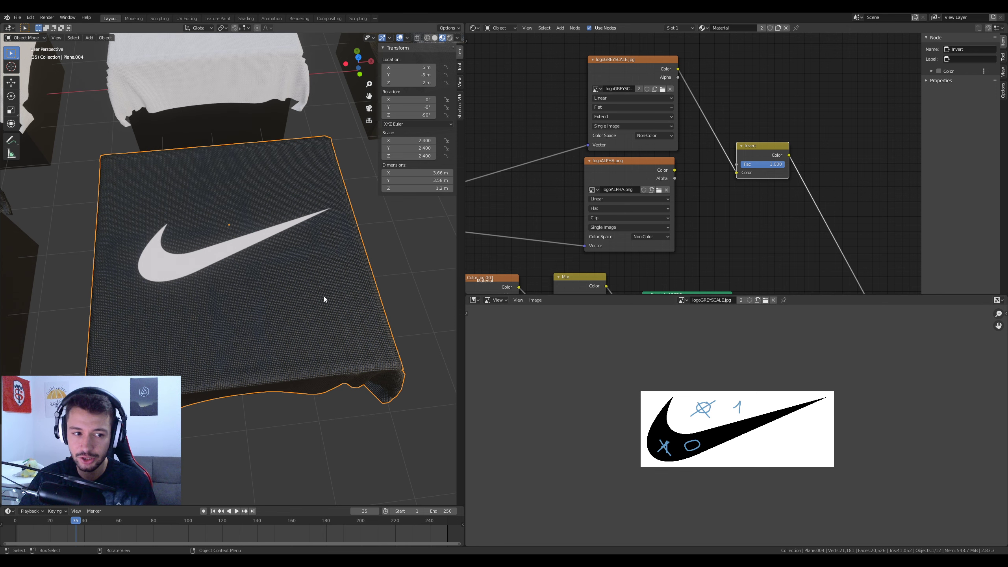
{"action": "scroll", "coordinate": [202, 335], "scroll_direction": "up", "scroll_amount": 5}
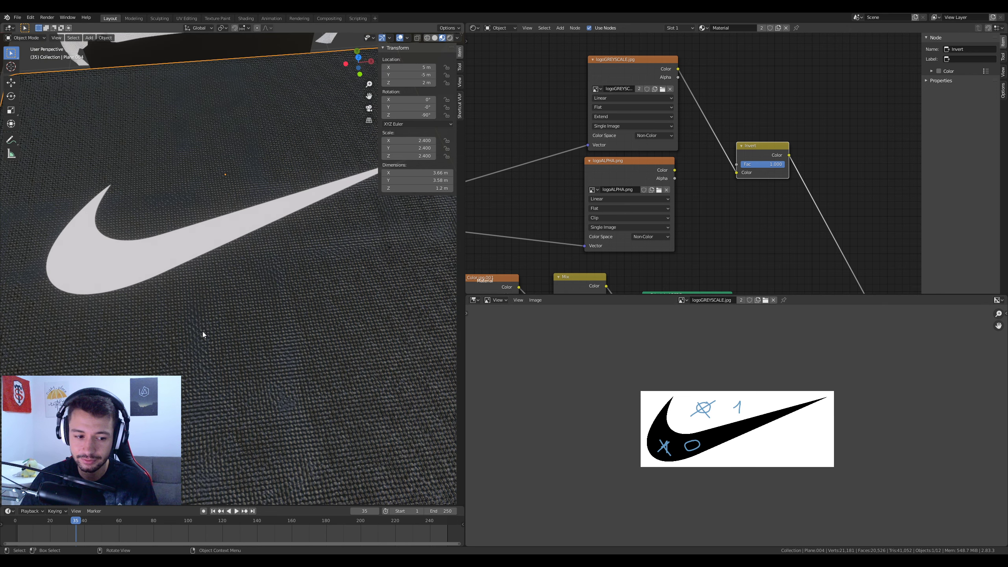
{"action": "scroll", "coordinate": [203, 333], "scroll_direction": "down", "scroll_amount": 3}
{"action": "scroll", "coordinate": [203, 330], "scroll_direction": "down", "scroll_amount": 3}
{"action": "mouse_move", "coordinate": [222, 311]}
{"action": "middle_mouse_down"}
{"action": "mouse_move", "coordinate": [257, 274]}
{"action": "mouse_move", "coordinate": [353, 279]}
{"action": "mouse_move", "coordinate": [313, 323]}
{"action": "middle_mouse_up"}
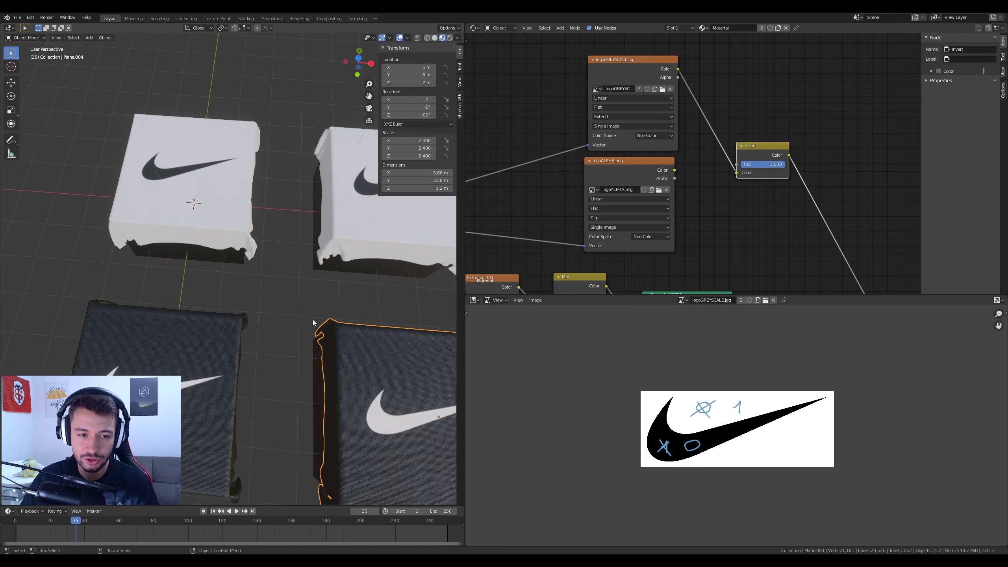
{"action": "scroll", "coordinate": [278, 302], "scroll_direction": "up", "scroll_amount": 4}
{"action": "middle_click_drag", "start_coordinate": [227, 268], "coordinate": [316, 354]}
{"action": "scroll", "coordinate": [289, 359], "scroll_direction": "up", "scroll_amount": 3}
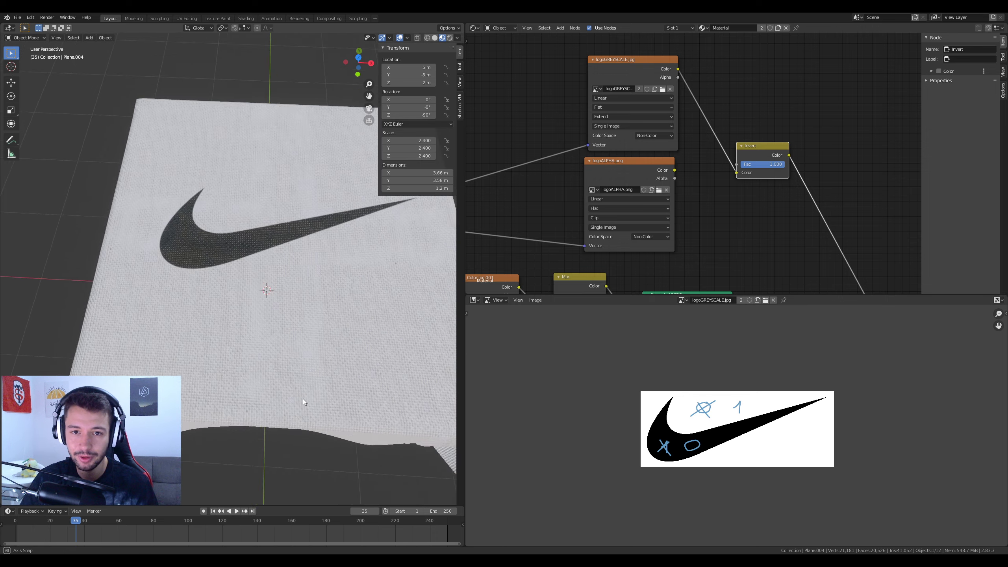
{"action": "mouse_move", "coordinate": [303, 399]}
{"action": "middle_mouse_down"}
{"action": "mouse_move", "coordinate": [330, 351]}
{"action": "mouse_move", "coordinate": [170, 307]}
{"action": "mouse_move", "coordinate": [202, 308]}
{"action": "middle_mouse_up"}
{"action": "scroll", "coordinate": [354, 359], "scroll_direction": "down", "scroll_amount": 3}
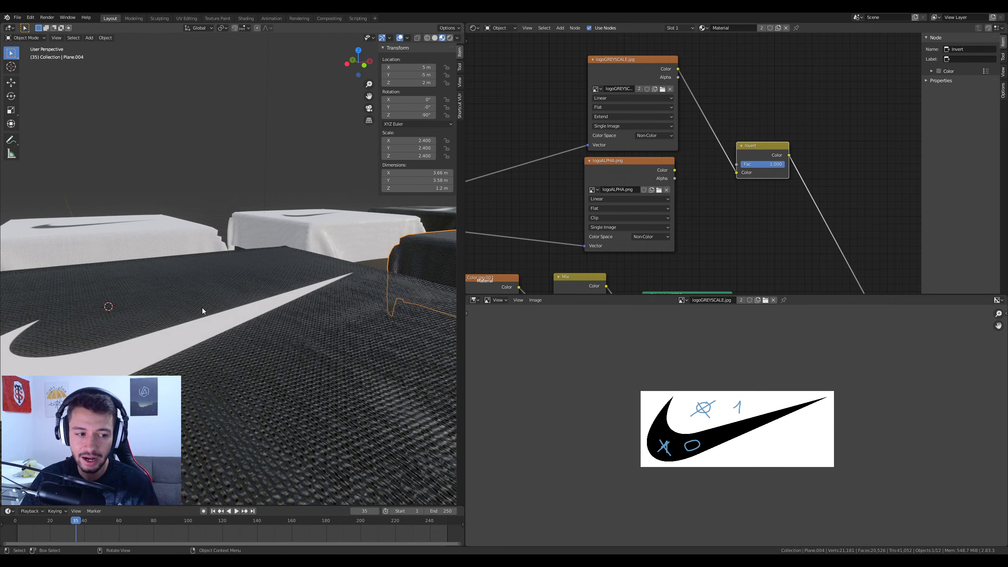
{"action": "scroll", "coordinate": [202, 307], "scroll_direction": "down", "scroll_amount": 2}
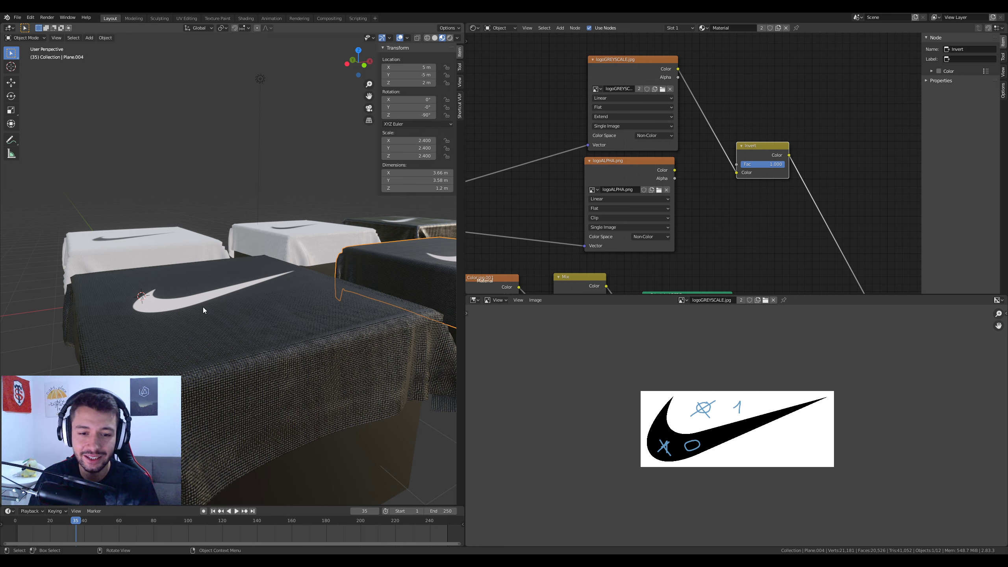
{"action": "mouse_move", "coordinate": [204, 307]}
{"action": "middle_mouse_down"}
{"action": "mouse_move", "coordinate": [314, 328]}
{"action": "mouse_move", "coordinate": [446, 278]}
{"action": "mouse_move", "coordinate": [258, 299]}
{"action": "mouse_move", "coordinate": [313, 298]}
{"action": "middle_mouse_up"}
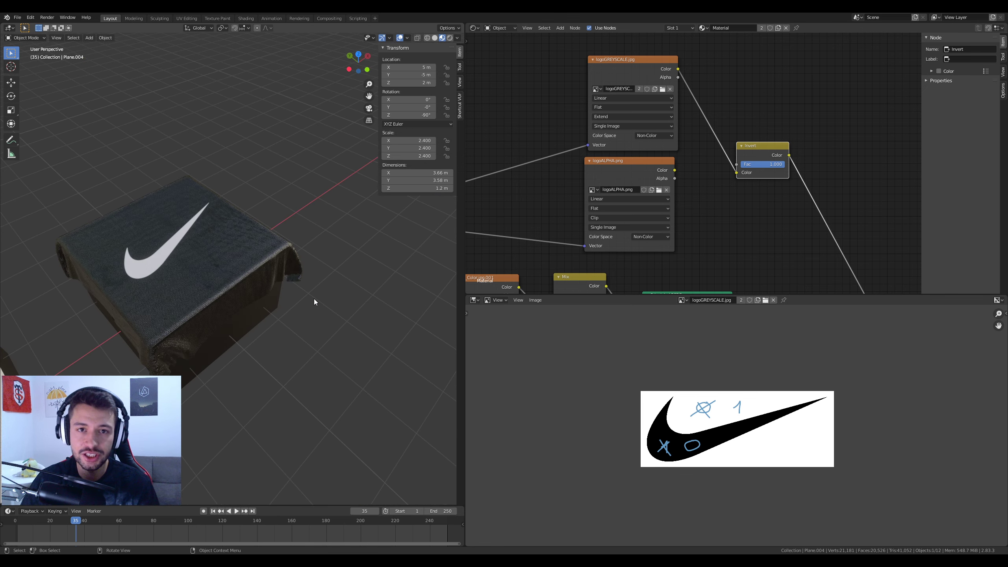